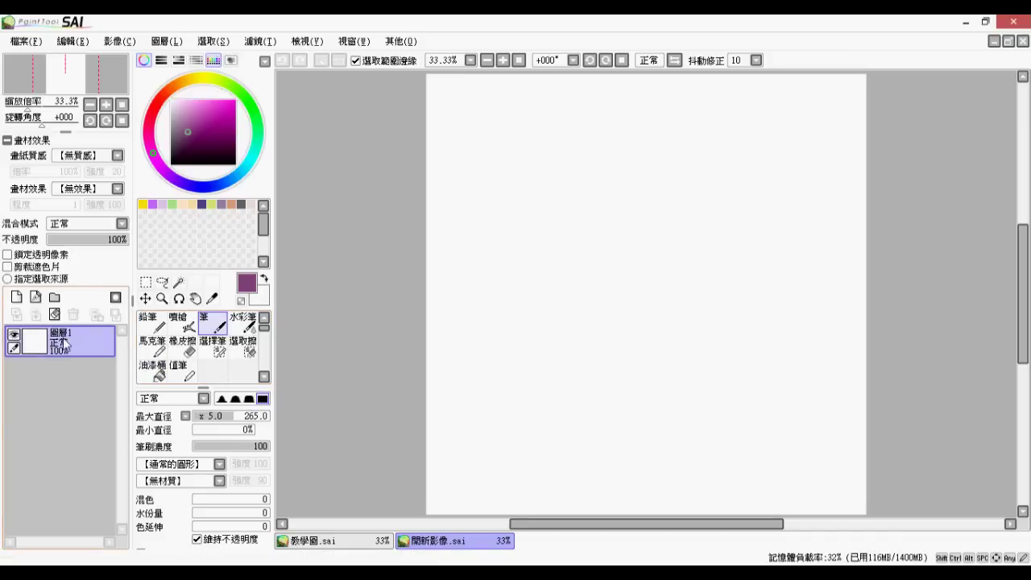
Paint a magenta zigzag on 圖層1 and a filled blue circle overlapping it on a new layer above
{"action": "left_click_drag", "start_coordinate": [206, 116], "coordinate": [222, 85]}
{"action": "mouse_move", "coordinate": [512, 251]}
{"action": "left_mouse_down"}
{"action": "mouse_move", "coordinate": [596, 293]}
{"action": "mouse_move", "coordinate": [775, 309]}
{"action": "mouse_move", "coordinate": [769, 399]}
{"action": "left_mouse_up"}
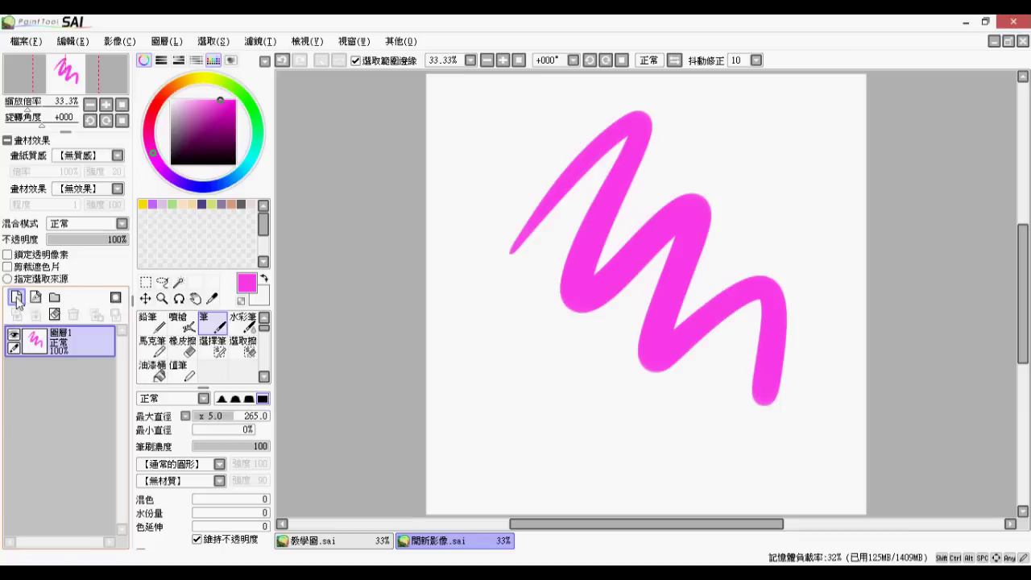
{"action": "left_click", "coordinate": [16, 297]}
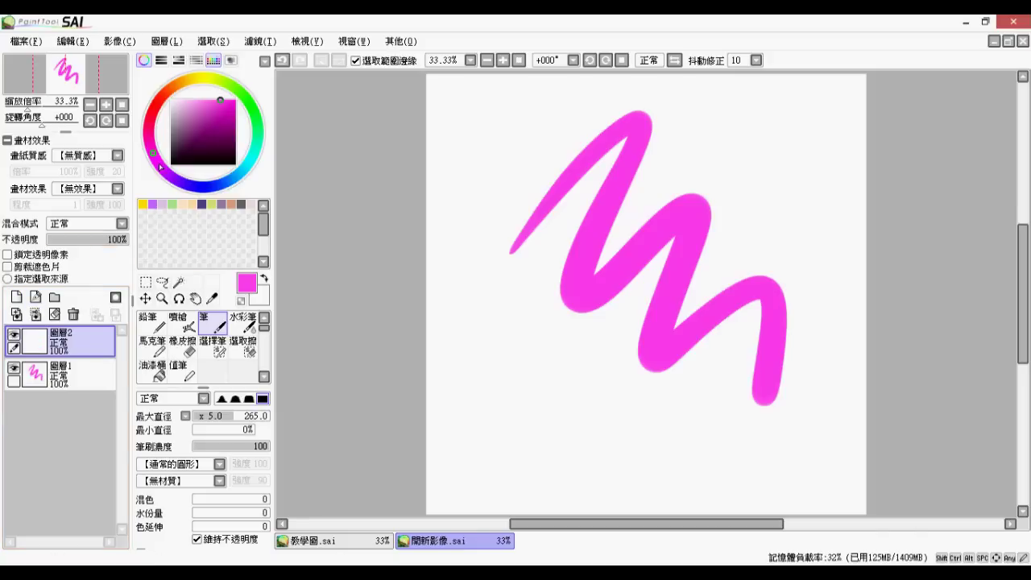
{"action": "left_click", "coordinate": [209, 191]}
{"action": "mouse_move", "coordinate": [595, 392]}
{"action": "left_mouse_down"}
{"action": "mouse_move", "coordinate": [559, 389]}
{"action": "mouse_move", "coordinate": [561, 260]}
{"action": "mouse_move", "coordinate": [548, 346]}
{"action": "mouse_move", "coordinate": [547, 293]}
{"action": "mouse_move", "coordinate": [582, 298]}
{"action": "left_mouse_up"}
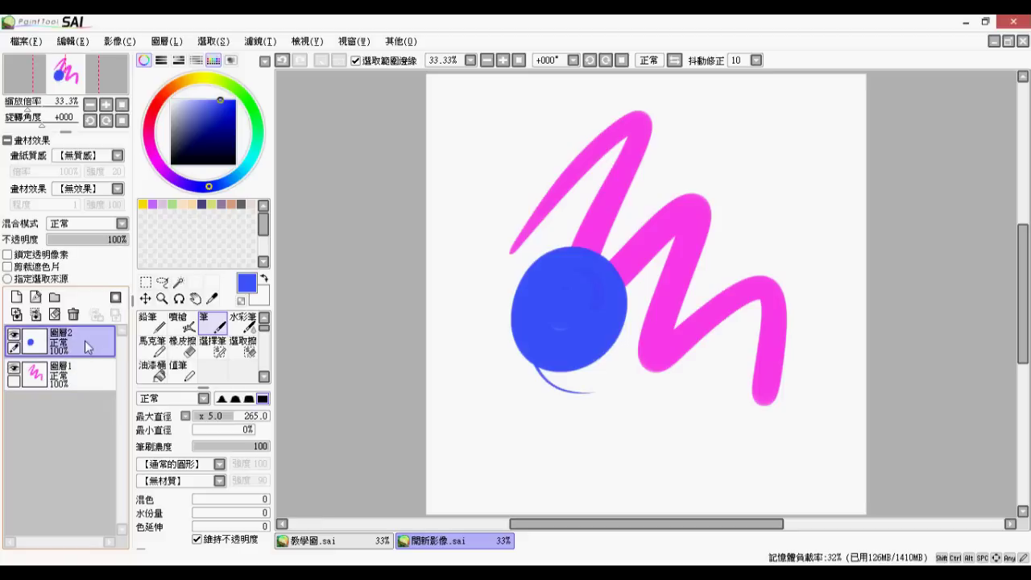
{"action": "mouse_move", "coordinate": [85, 340]}
{"action": "left_mouse_down"}
{"action": "mouse_move", "coordinate": [85, 387]}
{"action": "mouse_move", "coordinate": [72, 372]}
{"action": "mouse_move", "coordinate": [78, 347]}
{"action": "left_mouse_up"}
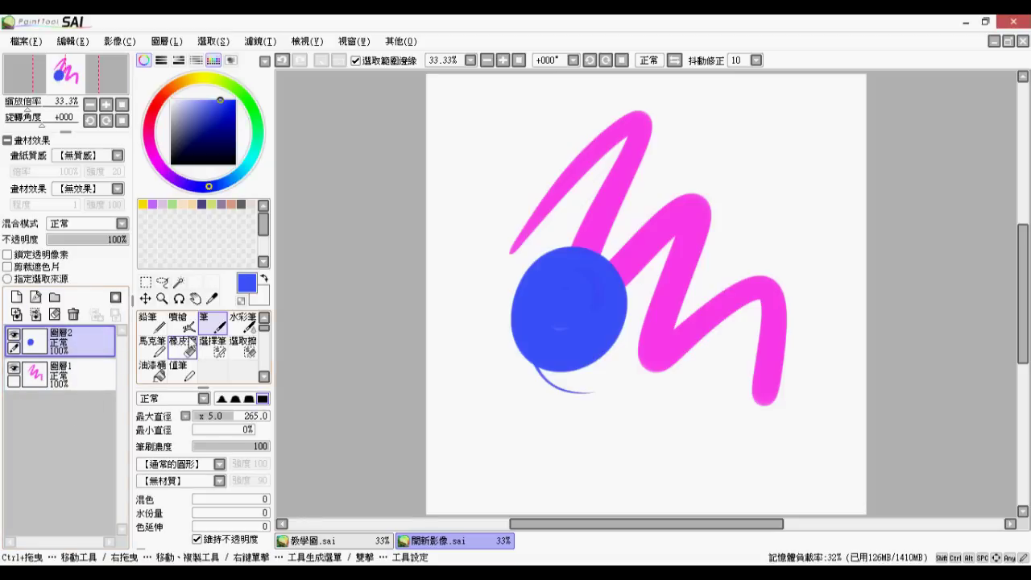
Erase strips through the blue circle on 圖層2 and hide that layer
{"action": "left_click", "coordinate": [185, 348]}
{"action": "left_click_drag", "start_coordinate": [519, 304], "coordinate": [564, 352]}
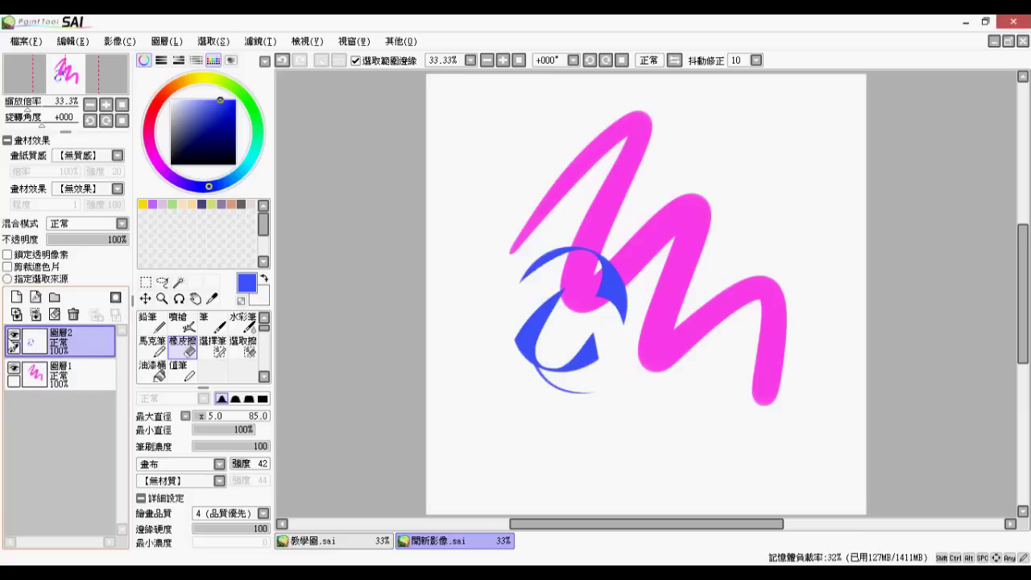
{"action": "left_click", "coordinate": [14, 335]}
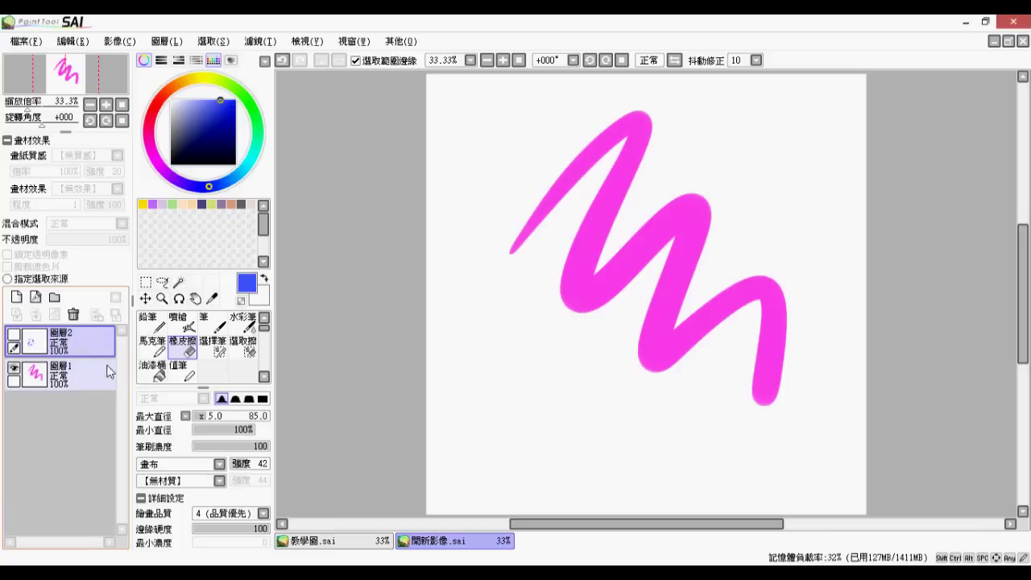
Delete the hidden 圖層2 and undo the deletion
{"action": "left_click", "coordinate": [89, 382]}
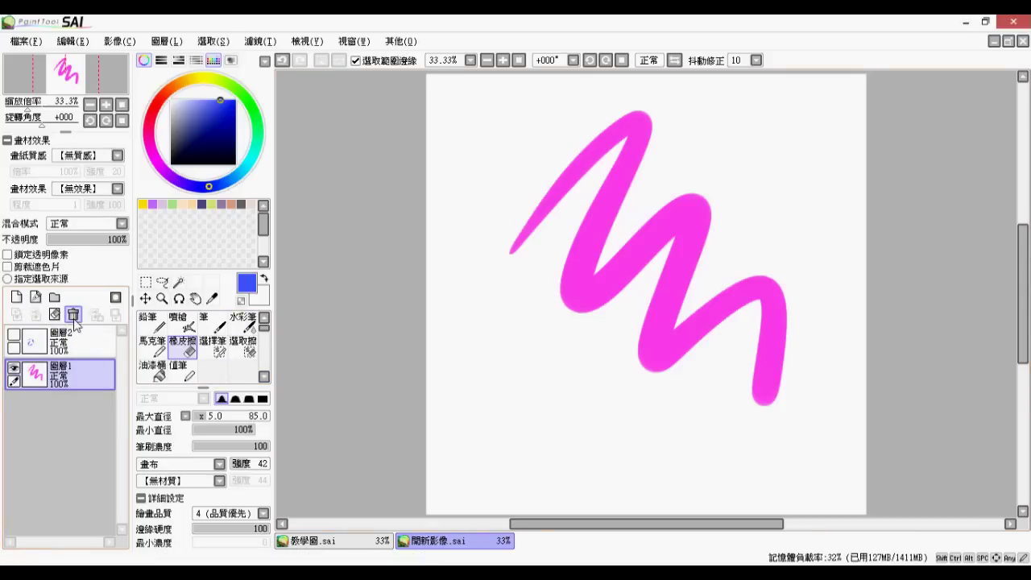
{"action": "left_click", "coordinate": [84, 351]}
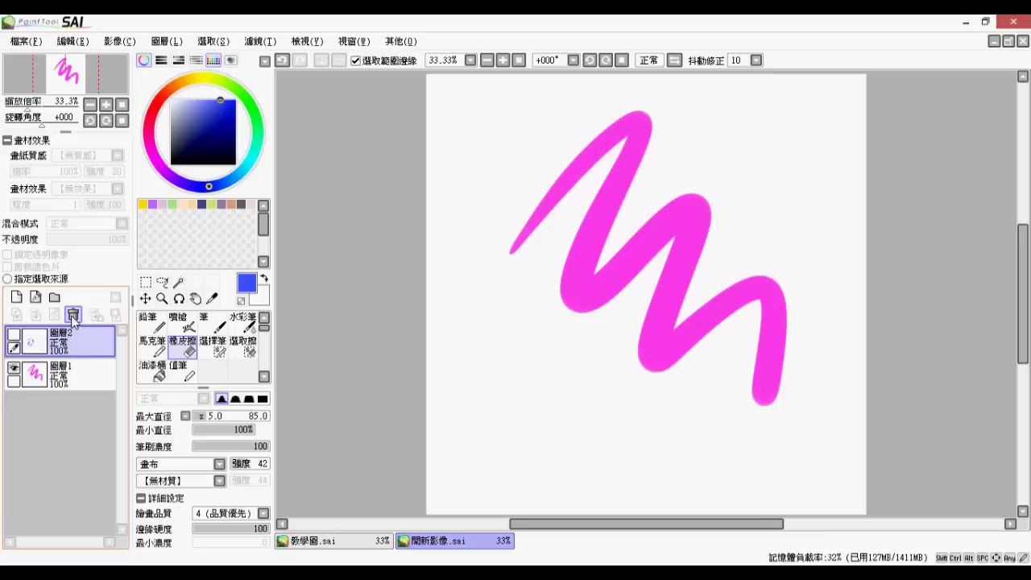
{"action": "left_click", "coordinate": [74, 315]}
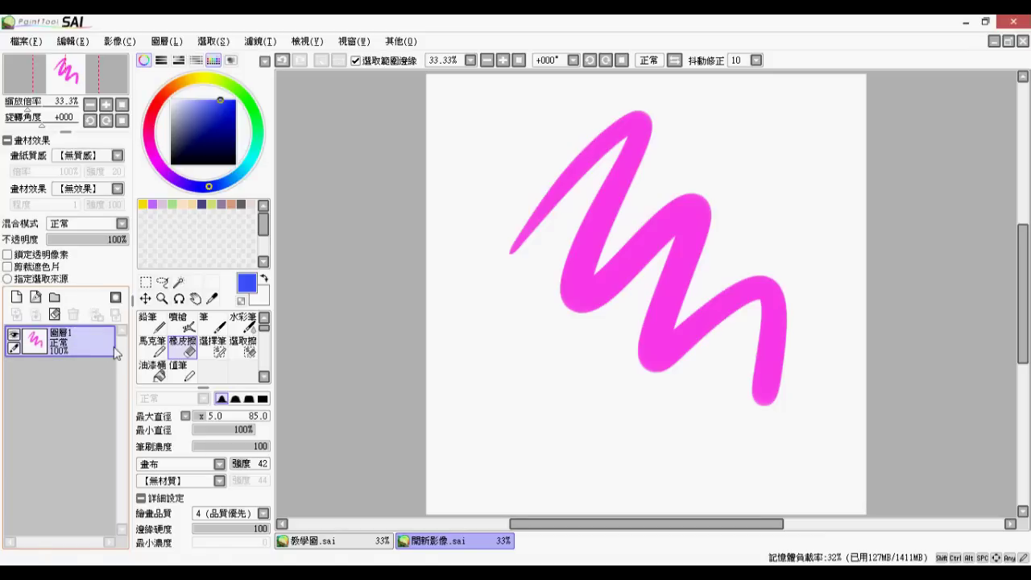
{"action": "key", "text": "ctrl+z"}
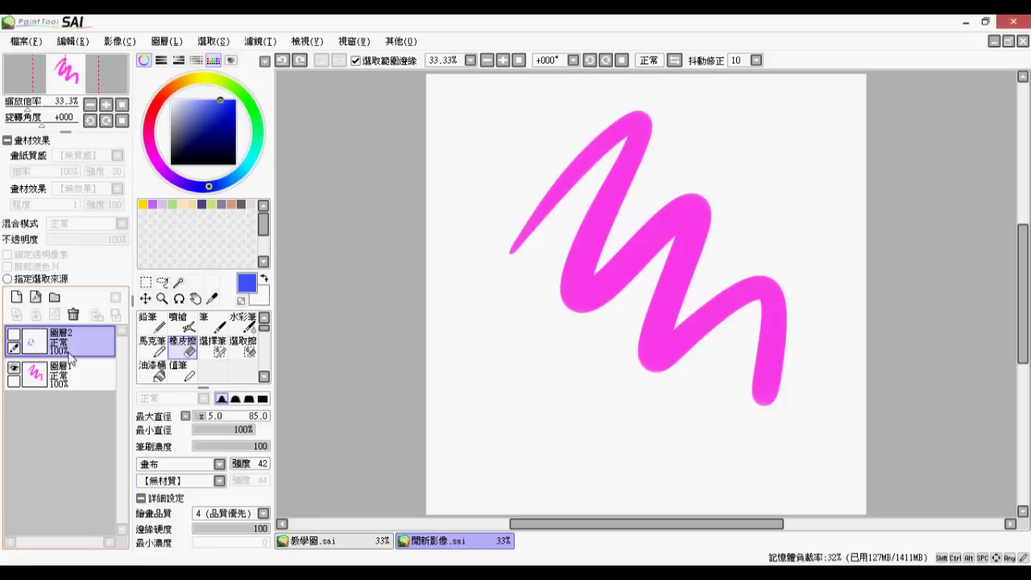
Make 圖層2 visible, merge it down into 圖層1 and erase across the blue and magenta strokes together
{"action": "left_click", "coordinate": [13, 336]}
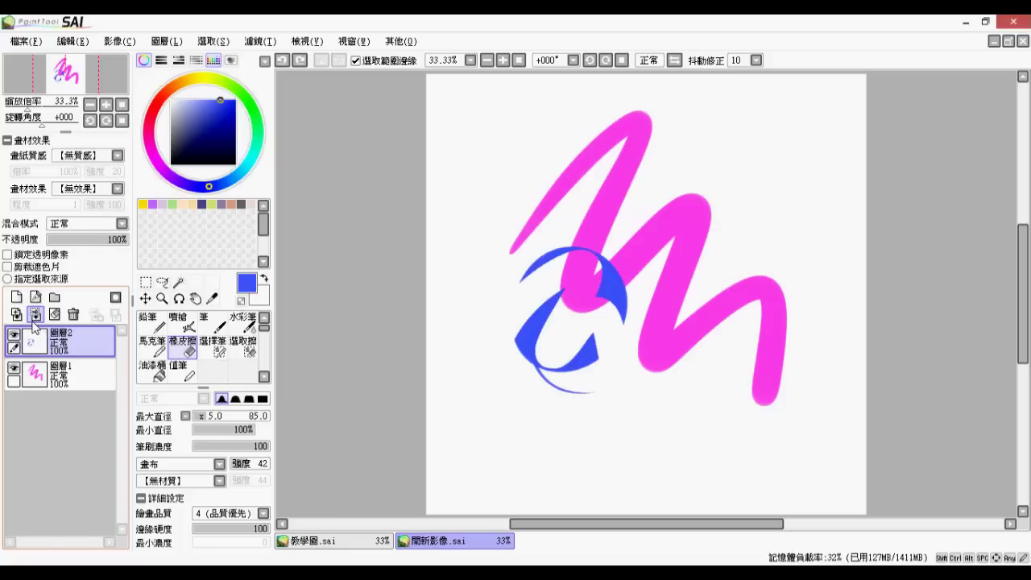
{"action": "left_click", "coordinate": [37, 315]}
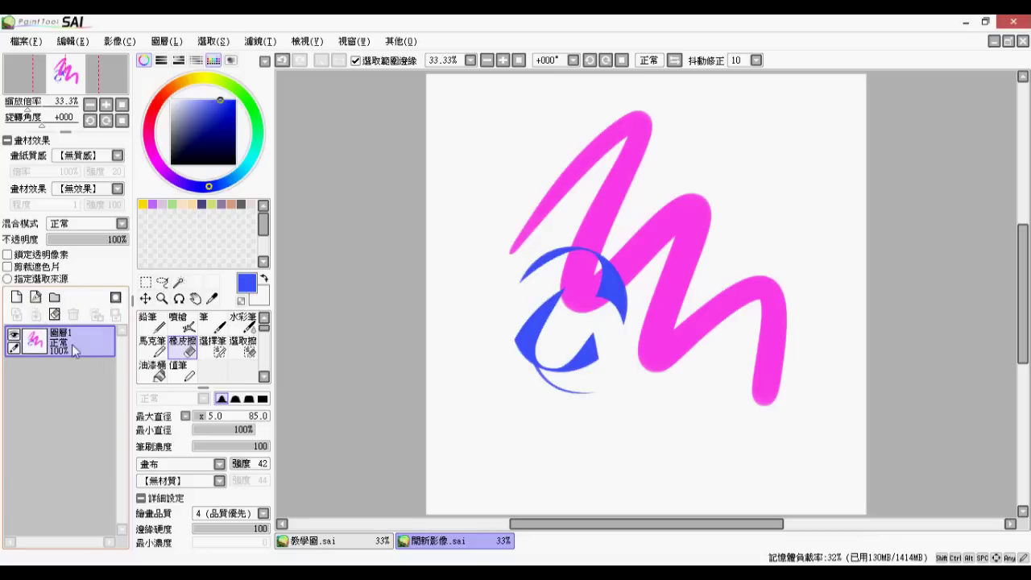
{"action": "mouse_move", "coordinate": [646, 403]}
{"action": "left_mouse_down"}
{"action": "mouse_move", "coordinate": [519, 214]}
{"action": "mouse_move", "coordinate": [588, 220]}
{"action": "mouse_move", "coordinate": [693, 372]}
{"action": "mouse_move", "coordinate": [721, 319]}
{"action": "mouse_move", "coordinate": [620, 184]}
{"action": "mouse_move", "coordinate": [641, 123]}
{"action": "mouse_move", "coordinate": [736, 249]}
{"action": "mouse_move", "coordinate": [814, 397]}
{"action": "mouse_move", "coordinate": [696, 406]}
{"action": "mouse_move", "coordinate": [575, 296]}
{"action": "mouse_move", "coordinate": [706, 306]}
{"action": "mouse_move", "coordinate": [654, 304]}
{"action": "mouse_move", "coordinate": [666, 310]}
{"action": "mouse_move", "coordinate": [612, 278]}
{"action": "left_mouse_up"}
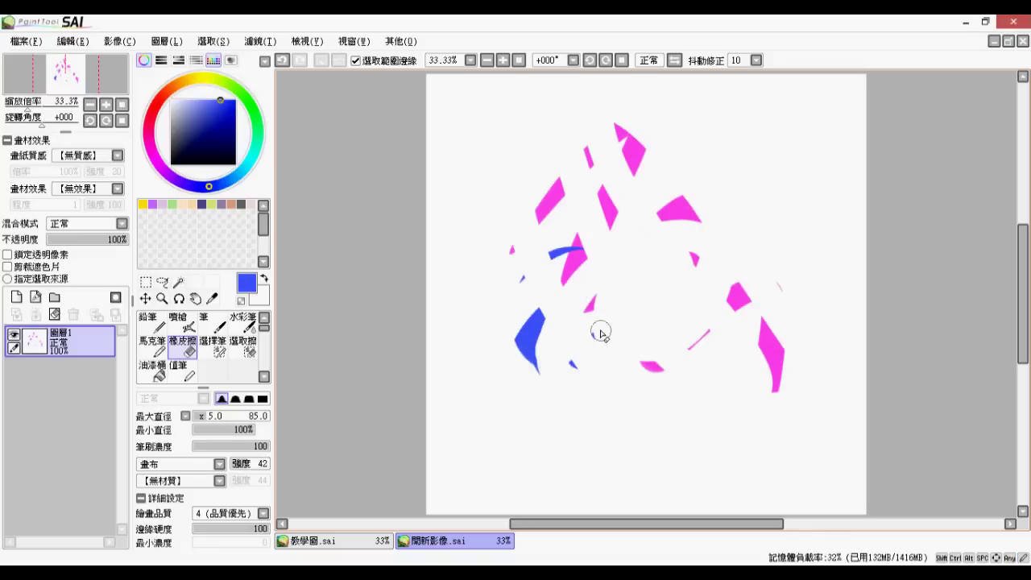
Close the practice image 開新影像.sai without saving it
{"action": "left_click", "coordinate": [1022, 41]}
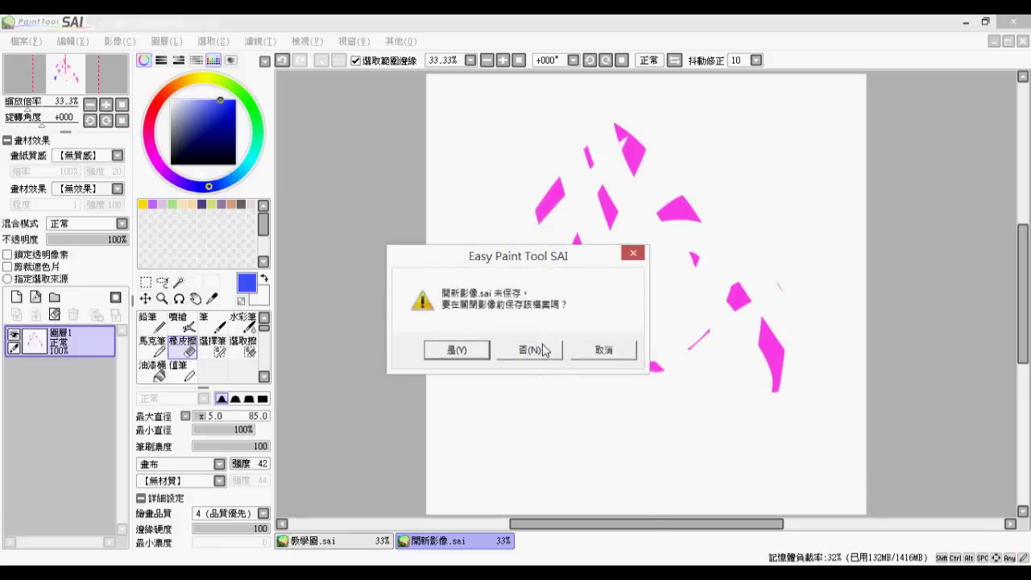
{"action": "left_click", "coordinate": [529, 349]}
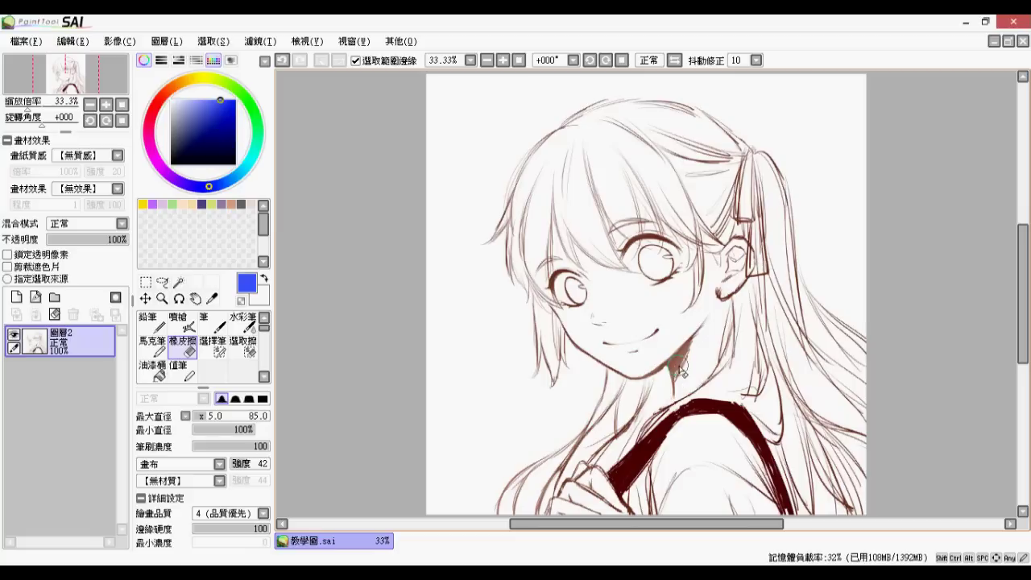
Rename the sketch layer 圖層2 in 教學圖.sai as 草稿
{"action": "double_click", "coordinate": [75, 334]}
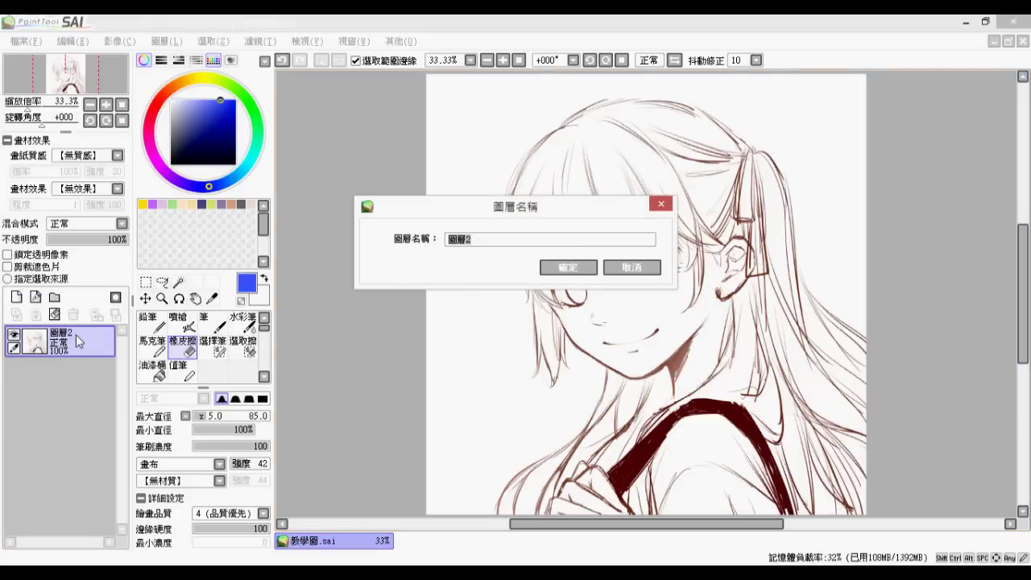
{"action": "type", "text": "草稿"}
{"action": "key", "text": "Return"}
{"action": "key", "text": "Return"}
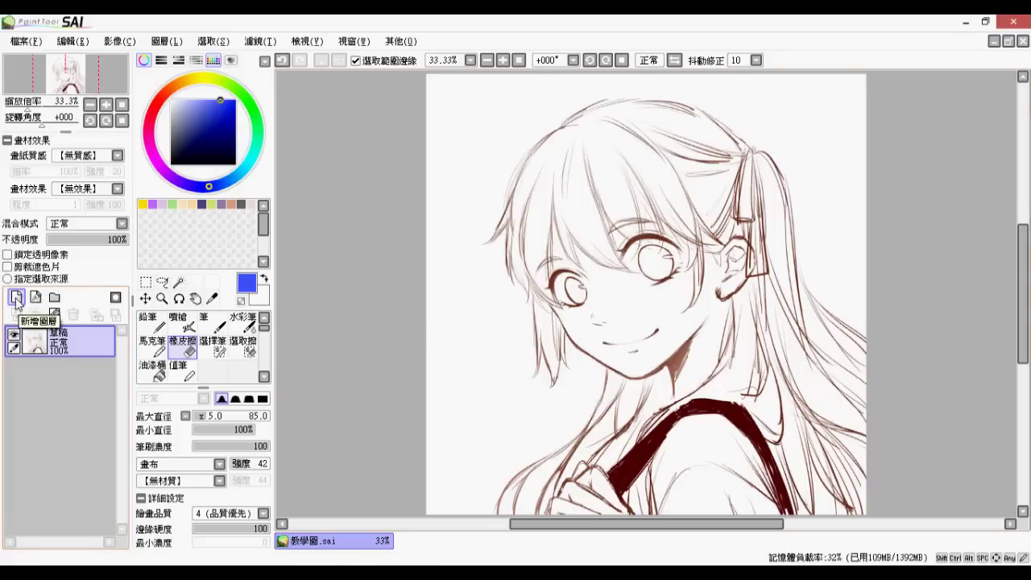
Add a new layer above 草稿 and lower the 草稿 layer's opacity to 22%
{"action": "left_click", "coordinate": [16, 298]}
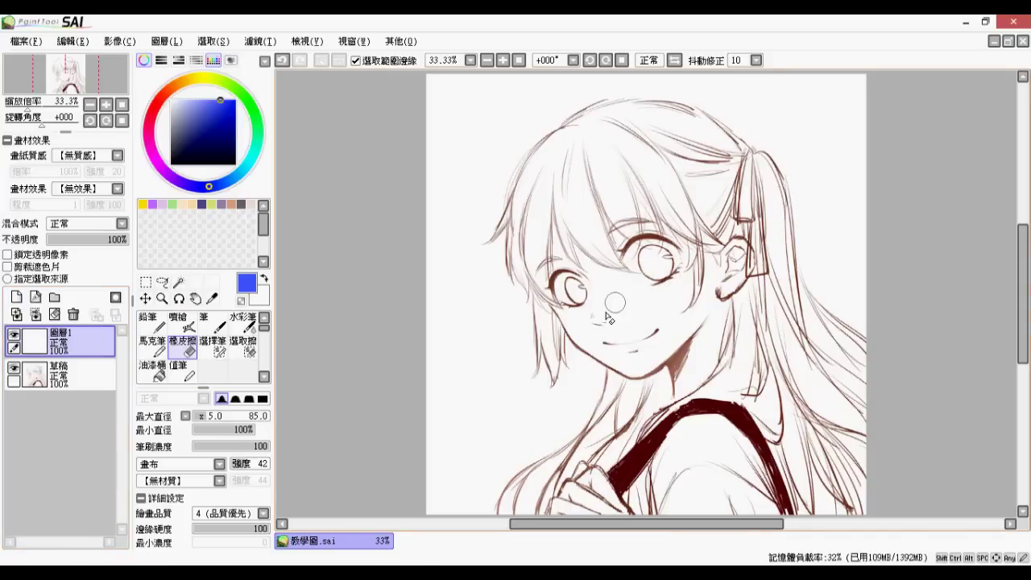
{"action": "left_click", "coordinate": [80, 376]}
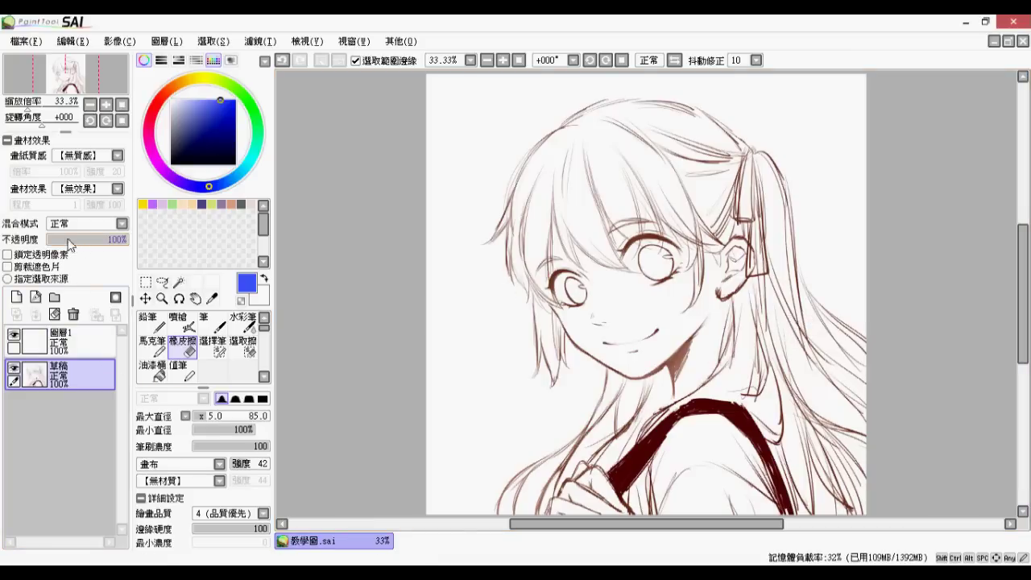
{"action": "left_click_drag", "start_coordinate": [113, 240], "coordinate": [69, 251]}
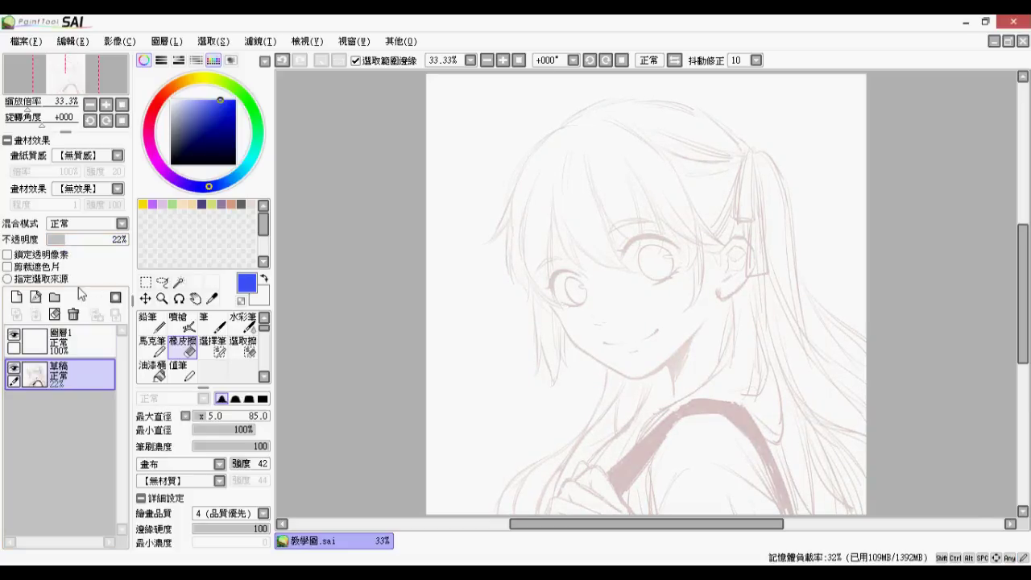
Rename the empty layer above the sketch as 線稿
{"action": "scroll", "coordinate": [669, 269], "scroll_direction": "up", "scroll_amount": 2}
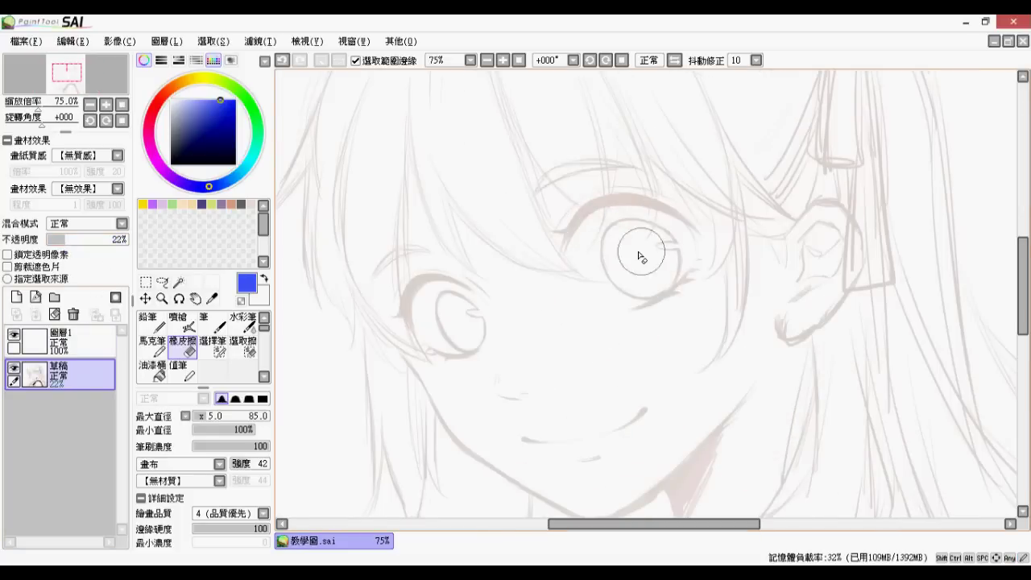
{"action": "double_click", "coordinate": [82, 342]}
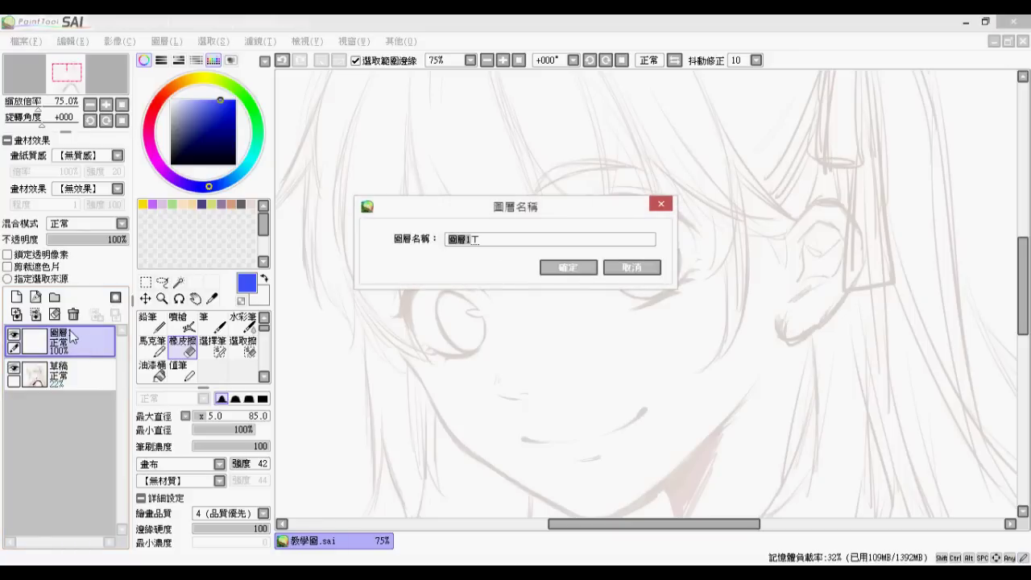
{"action": "type", "text": "線稿"}
{"action": "key", "text": "Return"}
{"action": "key", "text": "Return"}
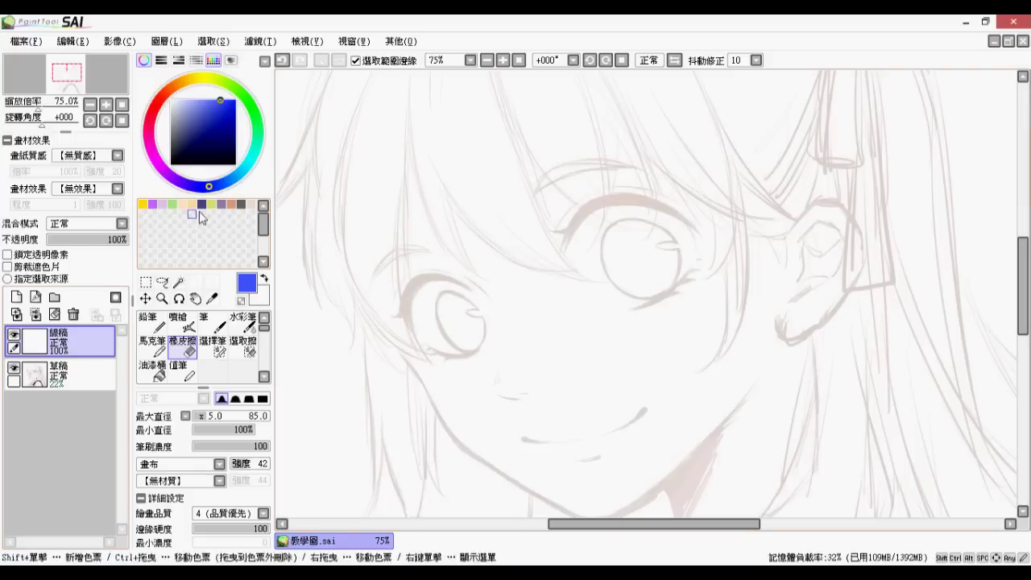
Set the drawing colour to black and the eraser's maximum diameter to 10
{"action": "left_click", "coordinate": [175, 162]}
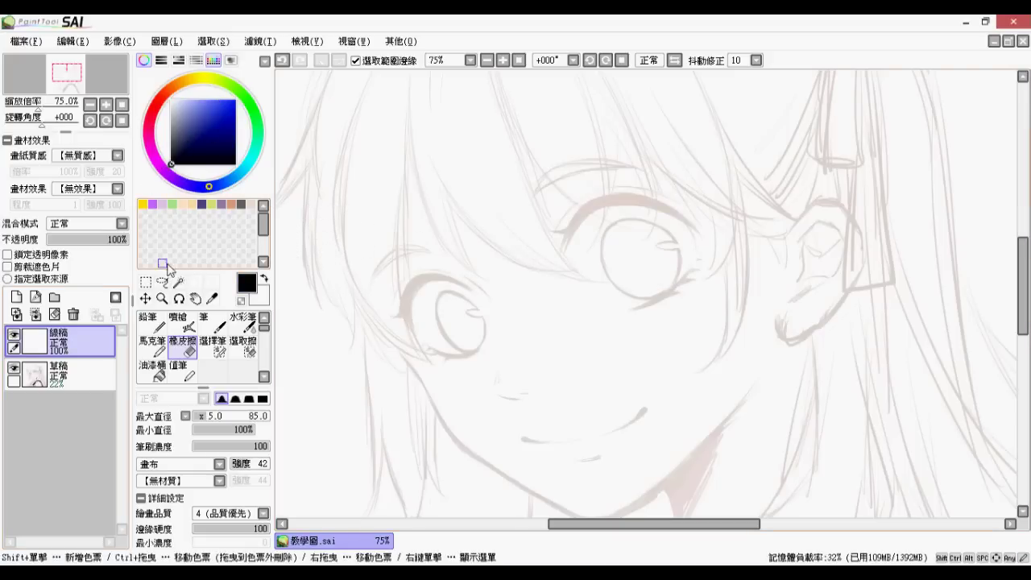
{"action": "left_click_drag", "start_coordinate": [205, 410], "coordinate": [201, 414]}
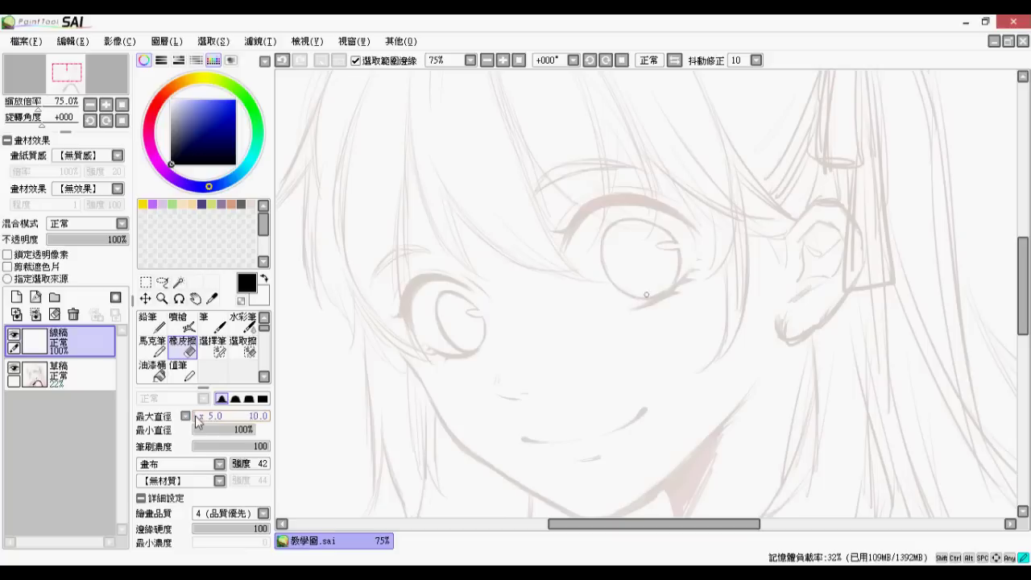
{"action": "left_click", "coordinate": [263, 400]}
Draw a test zigzag above the girl's smaller eye with the pencil at diameter 1, and undo it
{"action": "left_click", "coordinate": [211, 329]}
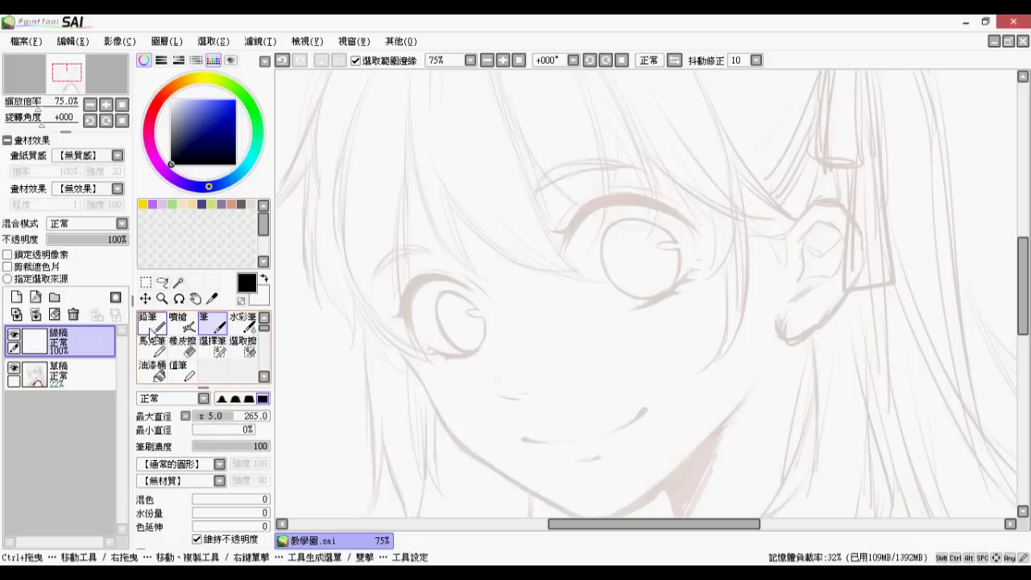
{"action": "left_click", "coordinate": [152, 324]}
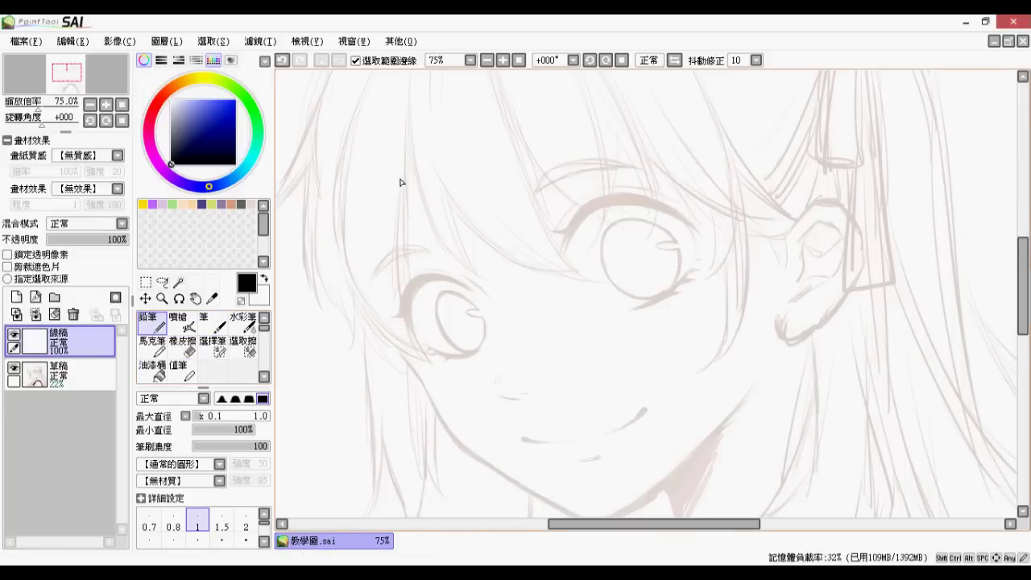
{"action": "mouse_move", "coordinate": [376, 279]}
{"action": "left_mouse_down"}
{"action": "mouse_move", "coordinate": [413, 226]}
{"action": "mouse_move", "coordinate": [475, 225]}
{"action": "left_mouse_up"}
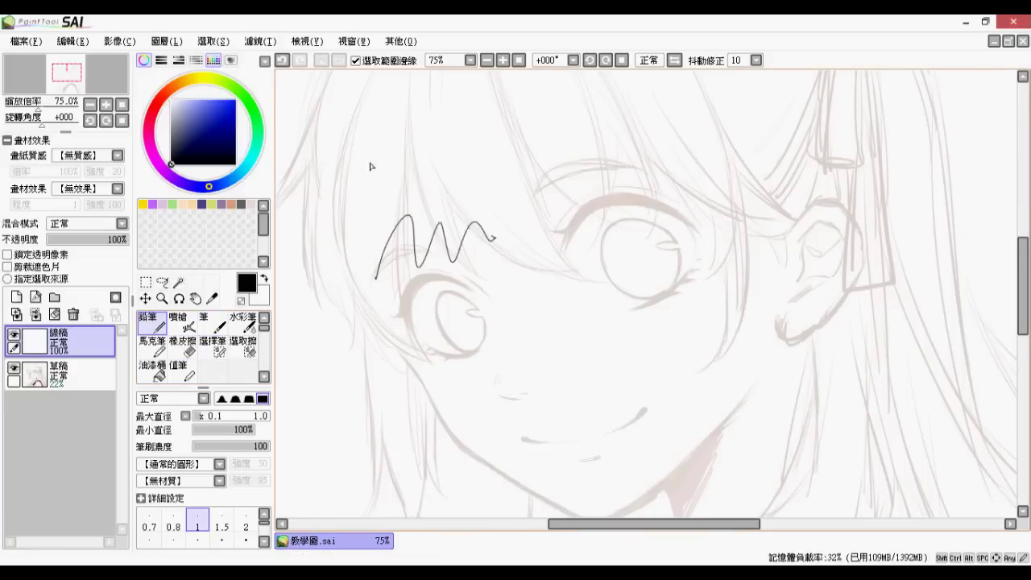
{"action": "left_click", "coordinate": [281, 60]}
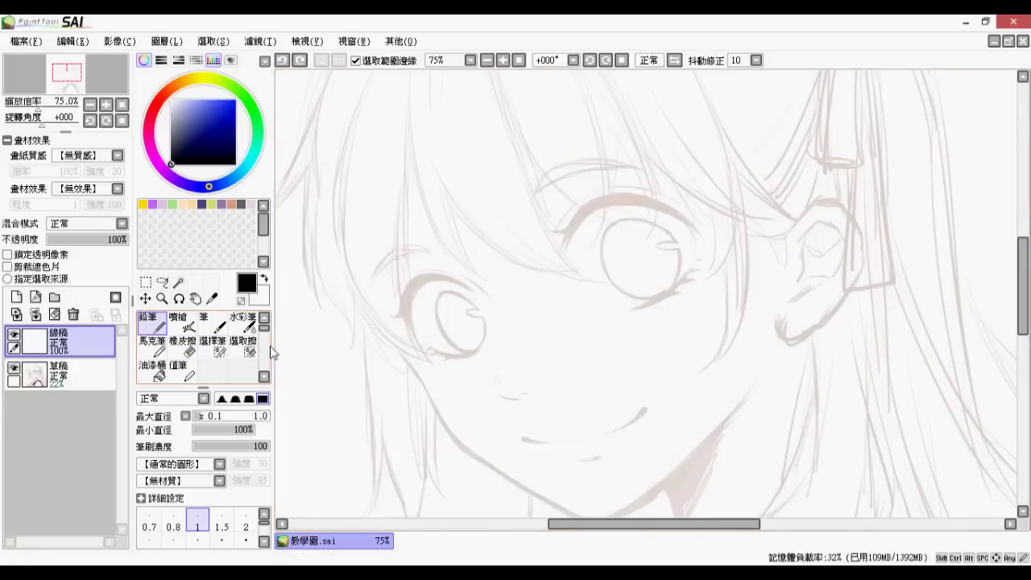
Try the brush with the softest tip shape and a maximum diameter of 320 by drawing a circle over the smaller eye, and undo it
{"action": "left_click", "coordinate": [215, 329]}
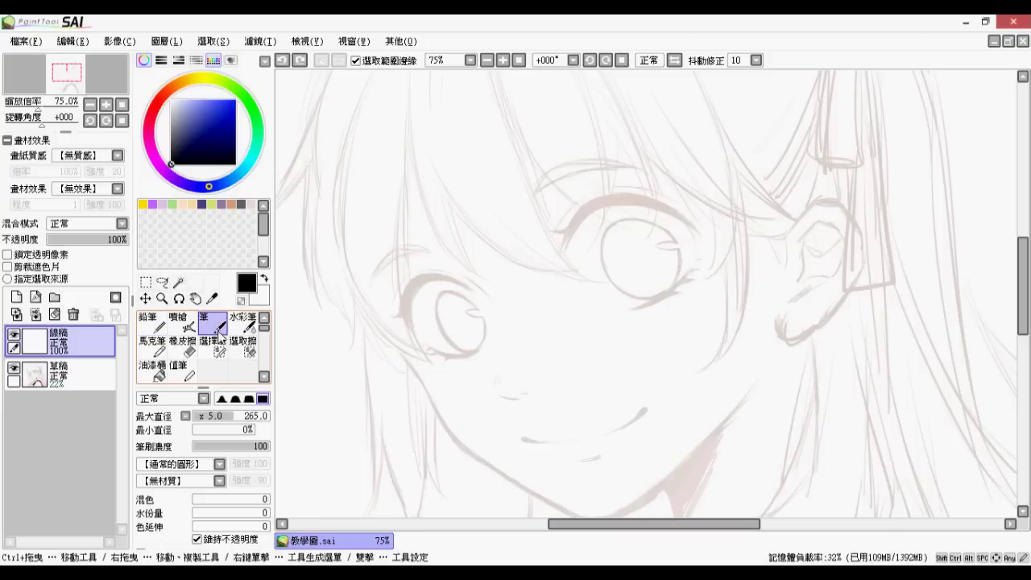
{"action": "left_click", "coordinate": [221, 398]}
{"action": "left_click_drag", "start_coordinate": [224, 412], "coordinate": [244, 418]}
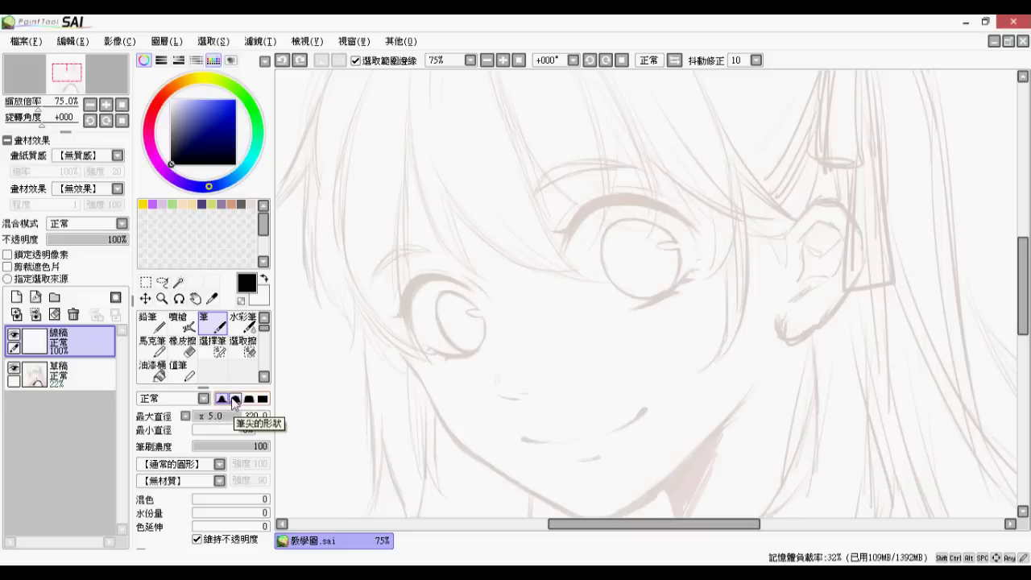
{"action": "mouse_move", "coordinate": [410, 293]}
{"action": "left_mouse_down"}
{"action": "mouse_move", "coordinate": [428, 218]}
{"action": "mouse_move", "coordinate": [447, 230]}
{"action": "mouse_move", "coordinate": [434, 257]}
{"action": "left_mouse_up"}
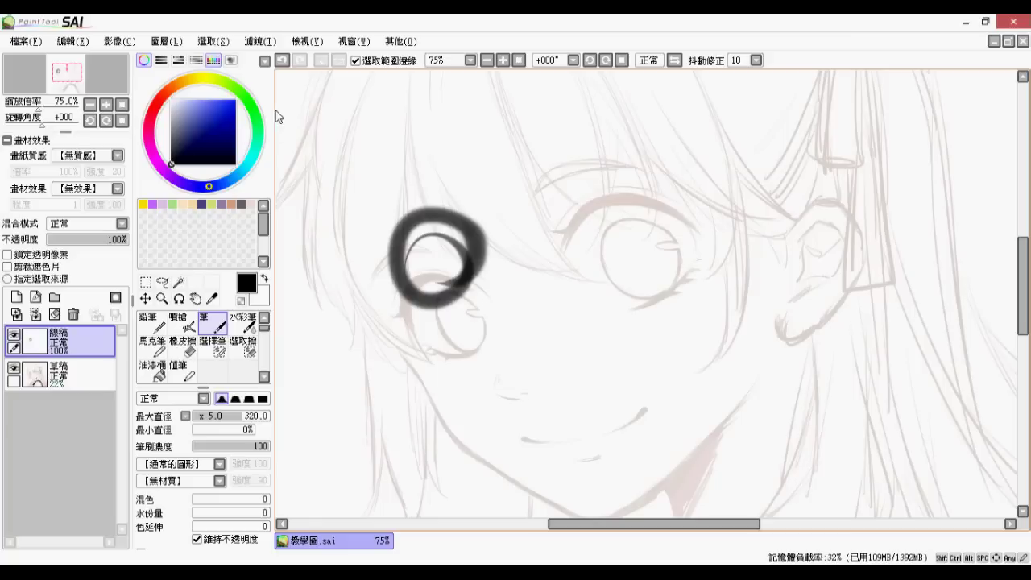
{"action": "left_click", "coordinate": [282, 61]}
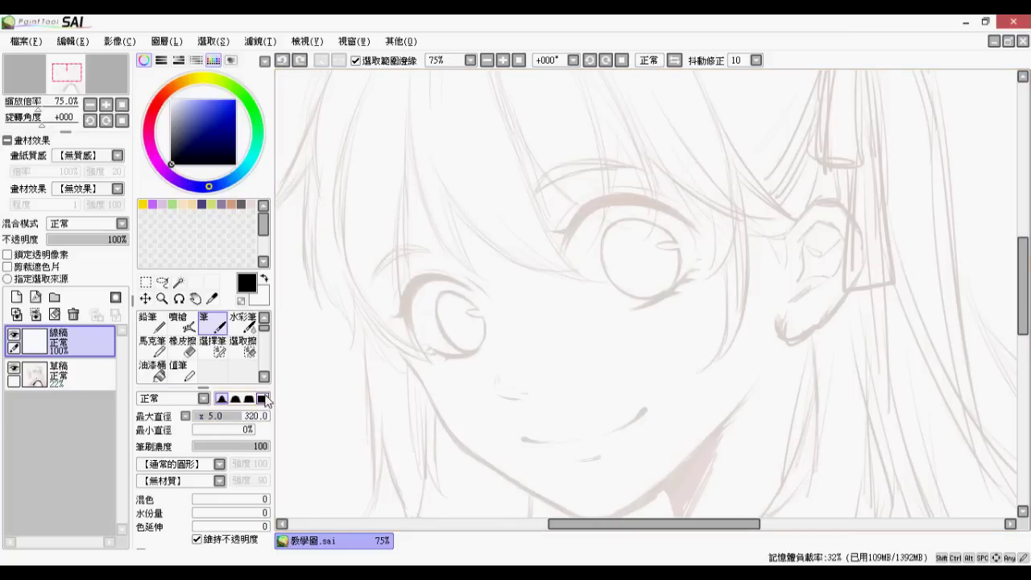
Set the brush to the hard rectangular tip shape with a maximum diameter of 5 for lining the smaller eye
{"action": "left_click", "coordinate": [263, 399]}
{"action": "mouse_move", "coordinate": [208, 424]}
{"action": "left_click_drag", "start_coordinate": [201, 416], "coordinate": [191, 414]}
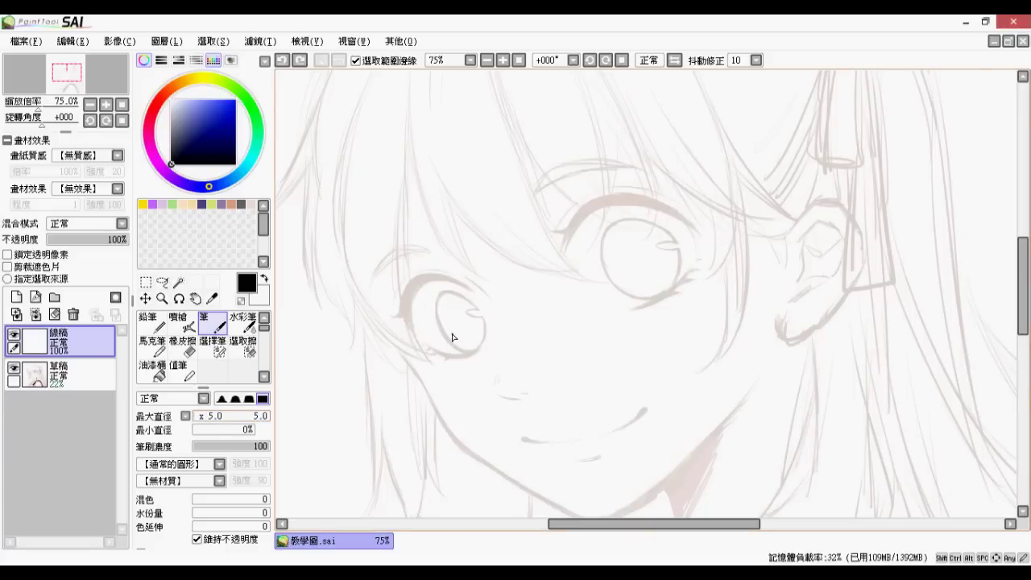
{"action": "scroll", "coordinate": [455, 344], "scroll_direction": "up", "scroll_amount": 2}
{"action": "scroll", "coordinate": [365, 272], "scroll_direction": "up", "scroll_amount": 1}
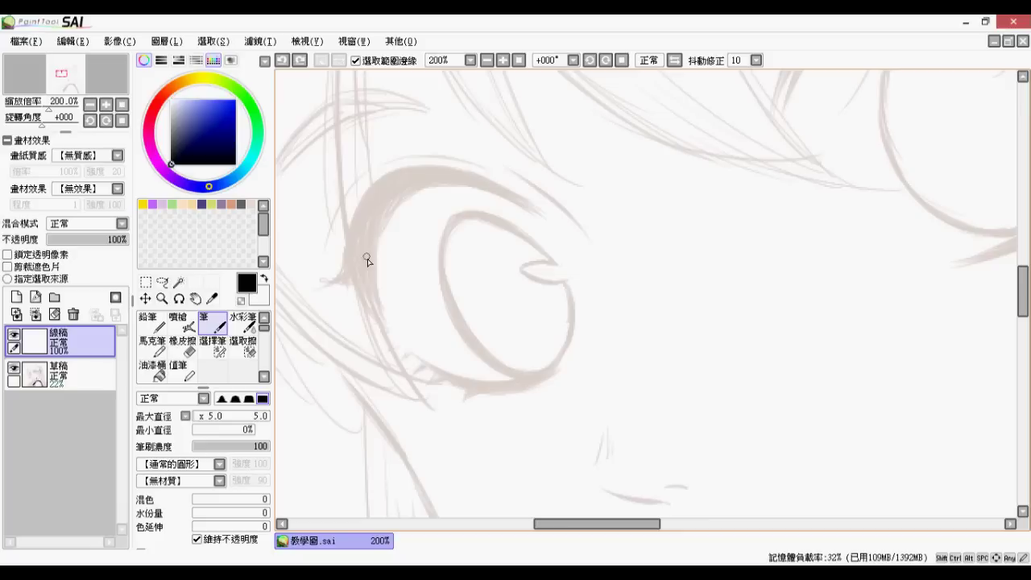
Ink the smaller eye's upper lash line with overlapping strokes, thick at the outer side and tapering towards the inner end
{"action": "mouse_move", "coordinate": [366, 219]}
{"action": "left_mouse_down"}
{"action": "mouse_move", "coordinate": [372, 294]}
{"action": "mouse_move", "coordinate": [373, 224]}
{"action": "mouse_move", "coordinate": [373, 313]}
{"action": "left_mouse_up"}
{"action": "left_click_drag", "start_coordinate": [364, 263], "coordinate": [369, 226]}
{"action": "mouse_move", "coordinate": [366, 293]}
{"action": "left_mouse_down"}
{"action": "mouse_move", "coordinate": [362, 232]}
{"action": "mouse_move", "coordinate": [383, 200]}
{"action": "left_mouse_up"}
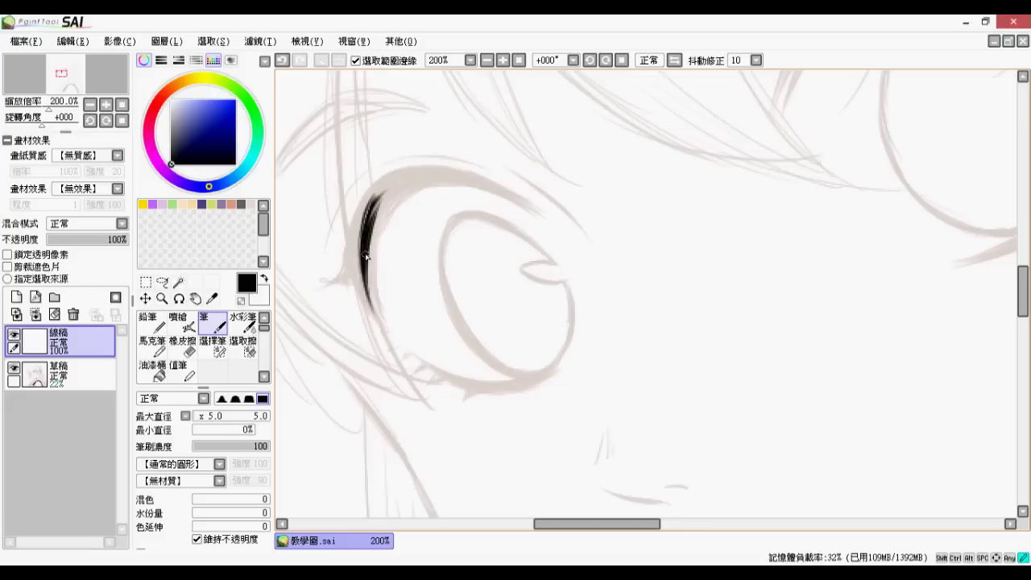
{"action": "left_click_drag", "start_coordinate": [383, 204], "coordinate": [374, 240]}
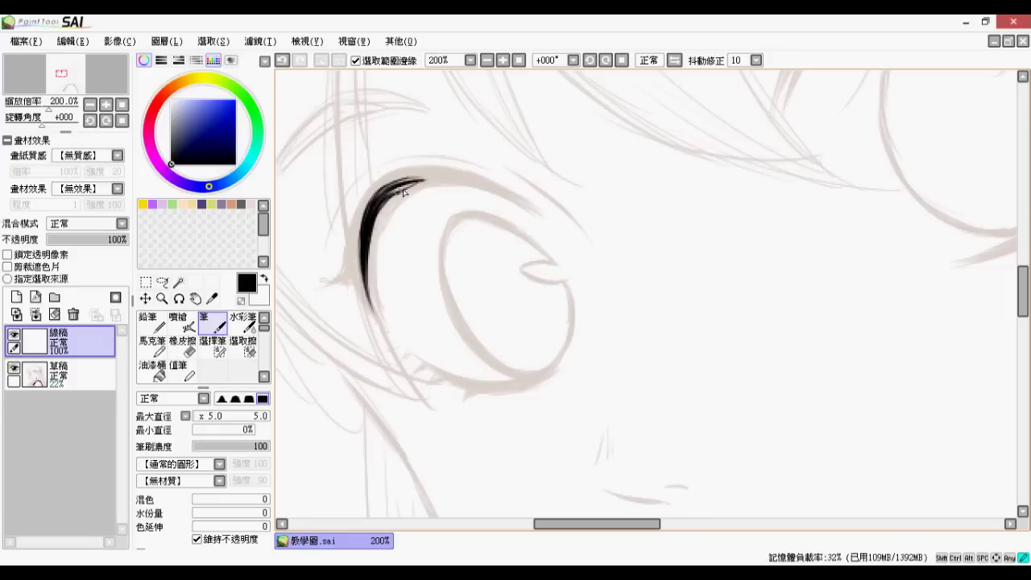
{"action": "mouse_move", "coordinate": [383, 188]}
{"action": "left_mouse_down"}
{"action": "mouse_move", "coordinate": [446, 180]}
{"action": "mouse_move", "coordinate": [434, 181]}
{"action": "left_mouse_up"}
{"action": "mouse_move", "coordinate": [410, 180]}
{"action": "left_mouse_down"}
{"action": "mouse_move", "coordinate": [457, 177]}
{"action": "mouse_move", "coordinate": [414, 175]}
{"action": "mouse_move", "coordinate": [499, 195]}
{"action": "mouse_move", "coordinate": [429, 172]}
{"action": "mouse_move", "coordinate": [442, 178]}
{"action": "mouse_move", "coordinate": [412, 175]}
{"action": "mouse_move", "coordinate": [461, 180]}
{"action": "mouse_move", "coordinate": [408, 172]}
{"action": "mouse_move", "coordinate": [493, 189]}
{"action": "left_mouse_up"}
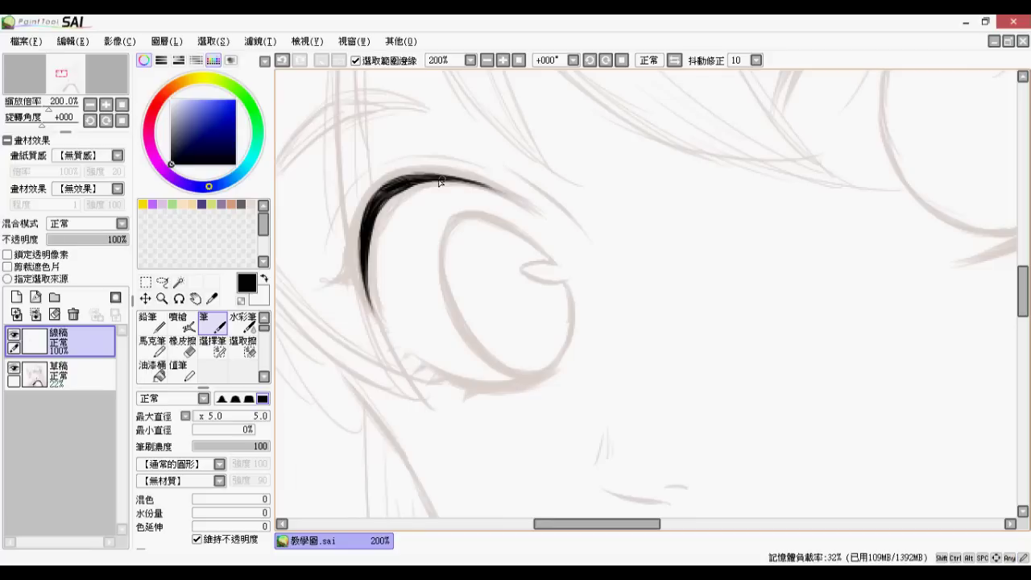
{"action": "left_click_drag", "start_coordinate": [433, 180], "coordinate": [516, 199]}
Draw a thin eyelid crease above the smaller eye and thicken the inner edge of its upper lash line
{"action": "left_click", "coordinate": [606, 60]}
{"action": "left_click_drag", "start_coordinate": [597, 178], "coordinate": [630, 317]}
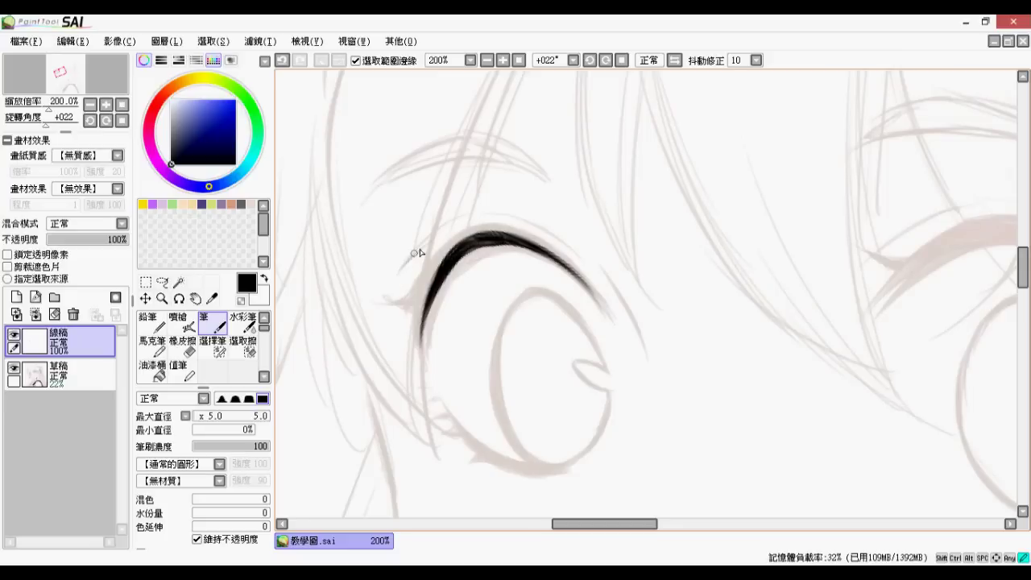
{"action": "mouse_move", "coordinate": [467, 223]}
{"action": "left_mouse_down"}
{"action": "mouse_move", "coordinate": [499, 214]}
{"action": "mouse_move", "coordinate": [519, 234]}
{"action": "mouse_move", "coordinate": [470, 219]}
{"action": "mouse_move", "coordinate": [527, 218]}
{"action": "mouse_move", "coordinate": [485, 213]}
{"action": "mouse_move", "coordinate": [545, 229]}
{"action": "mouse_move", "coordinate": [510, 214]}
{"action": "mouse_move", "coordinate": [574, 279]}
{"action": "left_mouse_up"}
{"action": "left_click", "coordinate": [589, 64]}
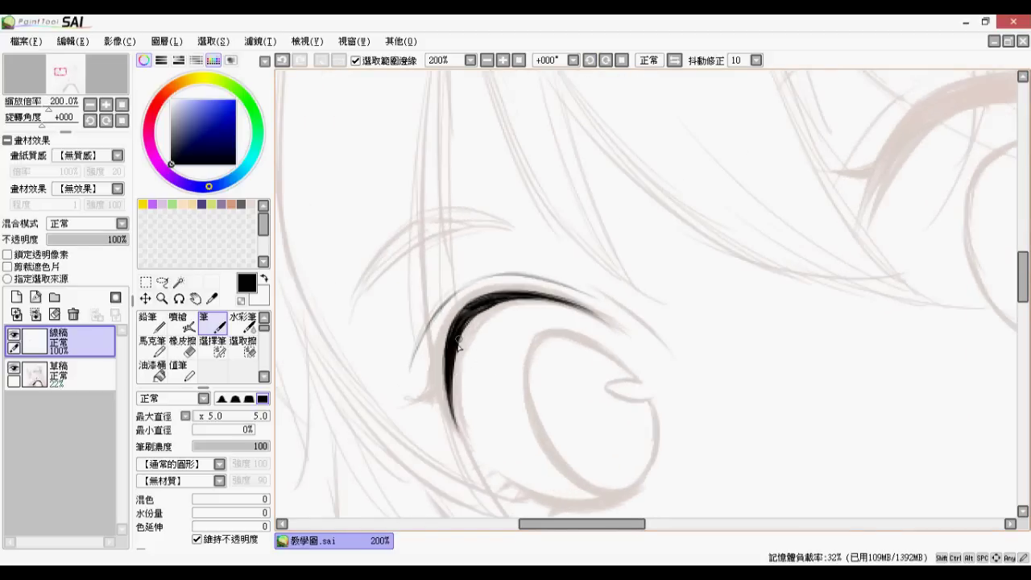
{"action": "mouse_move", "coordinate": [456, 353]}
{"action": "left_mouse_down"}
{"action": "mouse_move", "coordinate": [476, 308]}
{"action": "mouse_move", "coordinate": [524, 298]}
{"action": "left_mouse_up"}
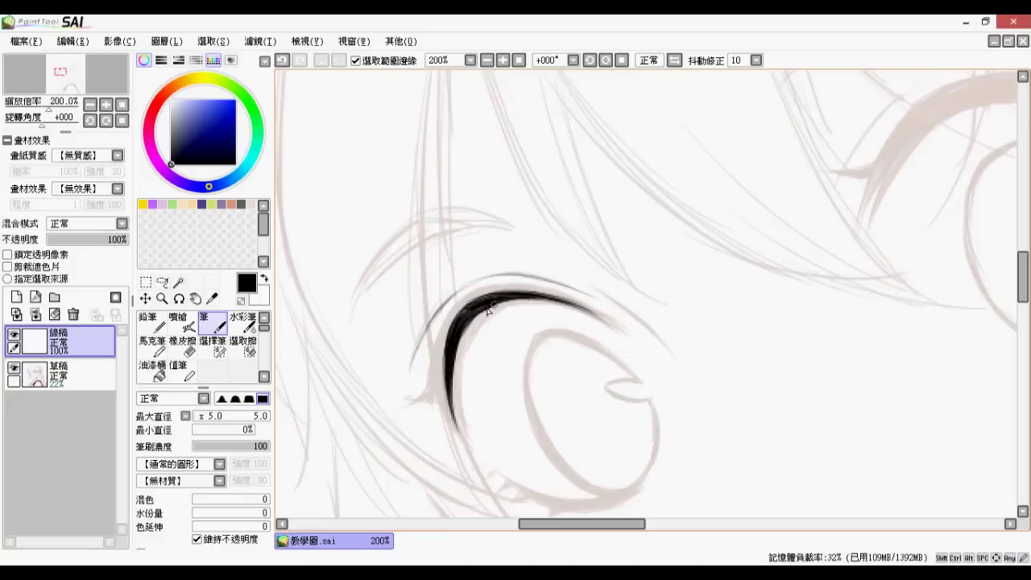
Outline the oval iris of the smaller eye along the sketch
{"action": "mouse_move", "coordinate": [657, 425]}
{"action": "left_mouse_down"}
{"action": "mouse_move", "coordinate": [499, 320]}
{"action": "mouse_move", "coordinate": [533, 315]}
{"action": "left_mouse_up"}
{"action": "mouse_move", "coordinate": [418, 226]}
{"action": "left_mouse_down"}
{"action": "mouse_move", "coordinate": [405, 244]}
{"action": "mouse_move", "coordinate": [417, 223]}
{"action": "mouse_move", "coordinate": [458, 223]}
{"action": "mouse_move", "coordinate": [435, 224]}
{"action": "mouse_move", "coordinate": [512, 266]}
{"action": "mouse_move", "coordinate": [403, 250]}
{"action": "left_mouse_up"}
{"action": "left_click_drag", "start_coordinate": [441, 362], "coordinate": [486, 383]}
{"action": "scroll", "coordinate": [526, 283], "scroll_direction": "up", "scroll_amount": 1}
{"action": "left_click_drag", "start_coordinate": [504, 253], "coordinate": [530, 285]}
{"action": "left_click_drag", "start_coordinate": [474, 227], "coordinate": [518, 271]}
{"action": "mouse_move", "coordinate": [469, 432]}
{"action": "left_mouse_down"}
{"action": "mouse_move", "coordinate": [502, 424]}
{"action": "mouse_move", "coordinate": [526, 398]}
{"action": "left_mouse_up"}
{"action": "mouse_move", "coordinate": [525, 279]}
{"action": "left_mouse_down"}
{"action": "mouse_move", "coordinate": [539, 327]}
{"action": "mouse_move", "coordinate": [518, 408]}
{"action": "mouse_move", "coordinate": [488, 432]}
{"action": "mouse_move", "coordinate": [532, 386]}
{"action": "left_mouse_up"}
{"action": "left_click_drag", "start_coordinate": [346, 213], "coordinate": [360, 195]}
{"action": "scroll", "coordinate": [414, 265], "scroll_direction": "down", "scroll_amount": 2}
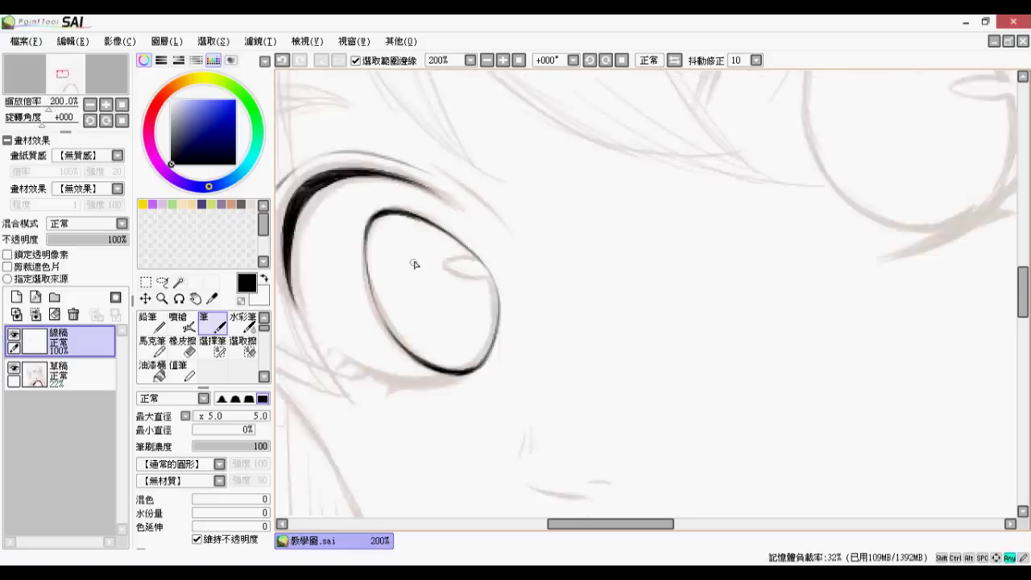
Ink the smaller eye's lower lash line beneath the iris, with short lashes towards the outer corner
{"action": "mouse_move", "coordinate": [332, 314]}
{"action": "left_mouse_down"}
{"action": "mouse_move", "coordinate": [319, 225]}
{"action": "mouse_move", "coordinate": [414, 136]}
{"action": "left_mouse_up"}
{"action": "scroll", "coordinate": [337, 260], "scroll_direction": "up", "scroll_amount": 2}
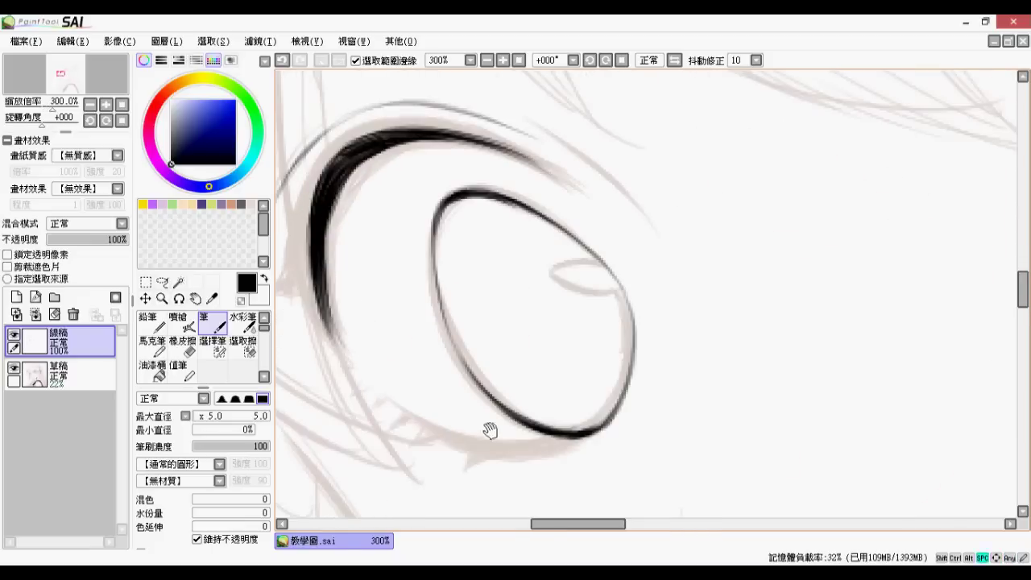
{"action": "left_click_drag", "start_coordinate": [488, 430], "coordinate": [440, 335]}
{"action": "mouse_move", "coordinate": [363, 324]}
{"action": "left_mouse_down"}
{"action": "mouse_move", "coordinate": [440, 352]}
{"action": "mouse_move", "coordinate": [493, 354]}
{"action": "left_mouse_up"}
{"action": "mouse_move", "coordinate": [429, 349]}
{"action": "left_mouse_down"}
{"action": "mouse_move", "coordinate": [516, 353]}
{"action": "mouse_move", "coordinate": [555, 341]}
{"action": "mouse_move", "coordinate": [516, 355]}
{"action": "left_mouse_up"}
{"action": "left_click_drag", "start_coordinate": [529, 474], "coordinate": [633, 420]}
{"action": "left_click_drag", "start_coordinate": [545, 311], "coordinate": [527, 321]}
{"action": "left_click_drag", "start_coordinate": [500, 288], "coordinate": [482, 299]}
{"action": "mouse_move", "coordinate": [472, 270]}
{"action": "left_mouse_down"}
{"action": "mouse_move", "coordinate": [457, 278]}
{"action": "mouse_move", "coordinate": [439, 266]}
{"action": "left_mouse_up"}
Add a short pointed lash at the outer side of the smaller eye's upper lash line
{"action": "left_click_drag", "start_coordinate": [550, 291], "coordinate": [569, 508]}
{"action": "left_click_drag", "start_coordinate": [392, 338], "coordinate": [365, 369]}
{"action": "left_click_drag", "start_coordinate": [388, 345], "coordinate": [368, 368]}
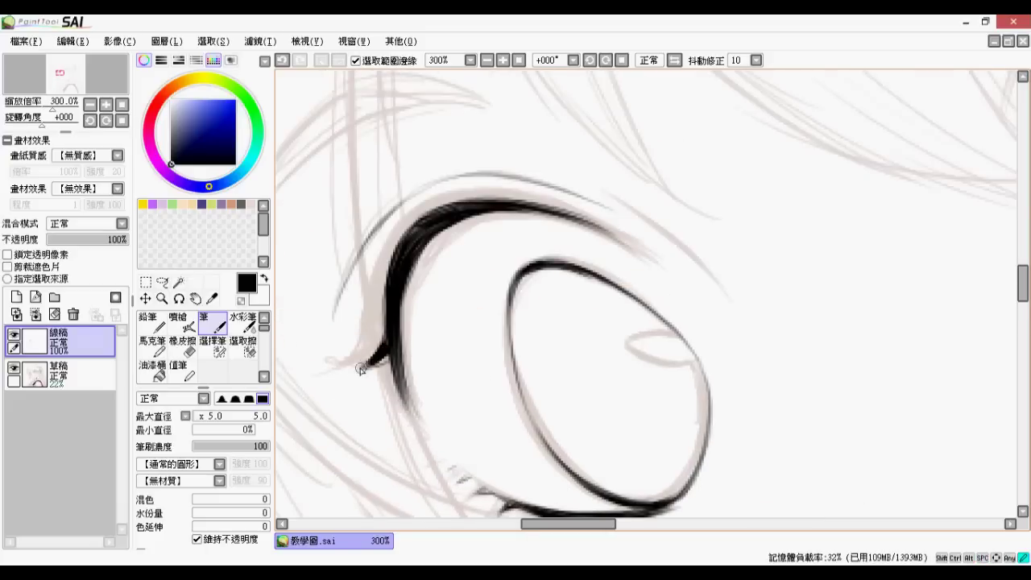
Draw a wavy test stroke between the two eyes with the brush, and undo it
{"action": "scroll", "coordinate": [367, 367], "scroll_direction": "down", "scroll_amount": 6}
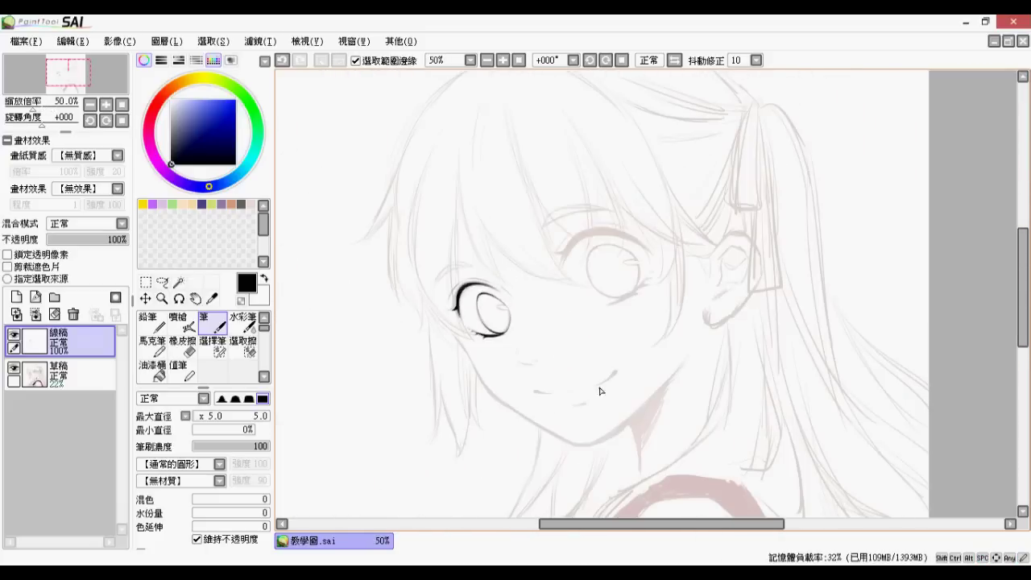
{"action": "scroll", "coordinate": [547, 419], "scroll_direction": "up", "scroll_amount": 4}
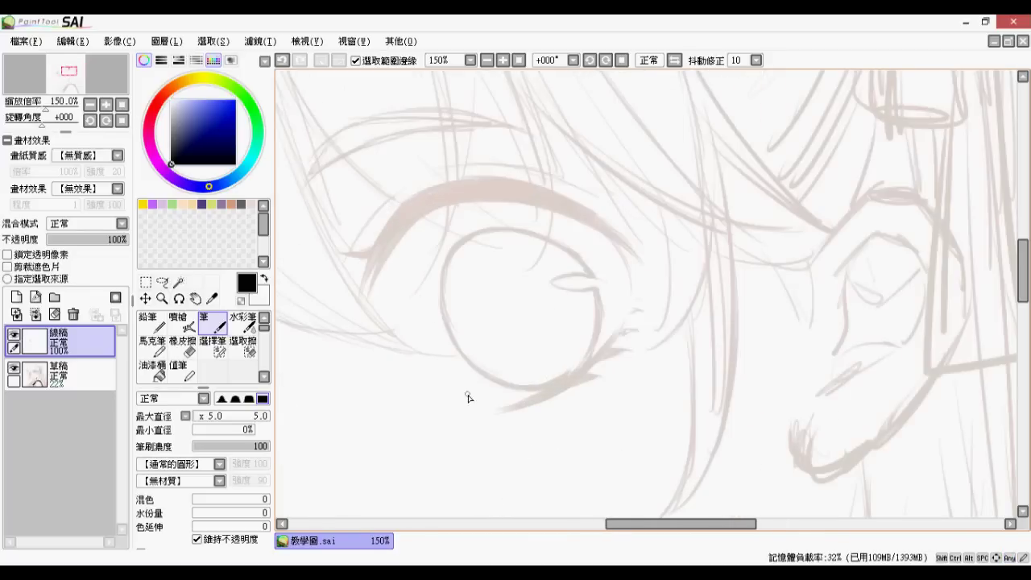
{"action": "mouse_move", "coordinate": [460, 430]}
{"action": "left_mouse_down"}
{"action": "mouse_move", "coordinate": [681, 350]}
{"action": "mouse_move", "coordinate": [701, 352]}
{"action": "left_mouse_up"}
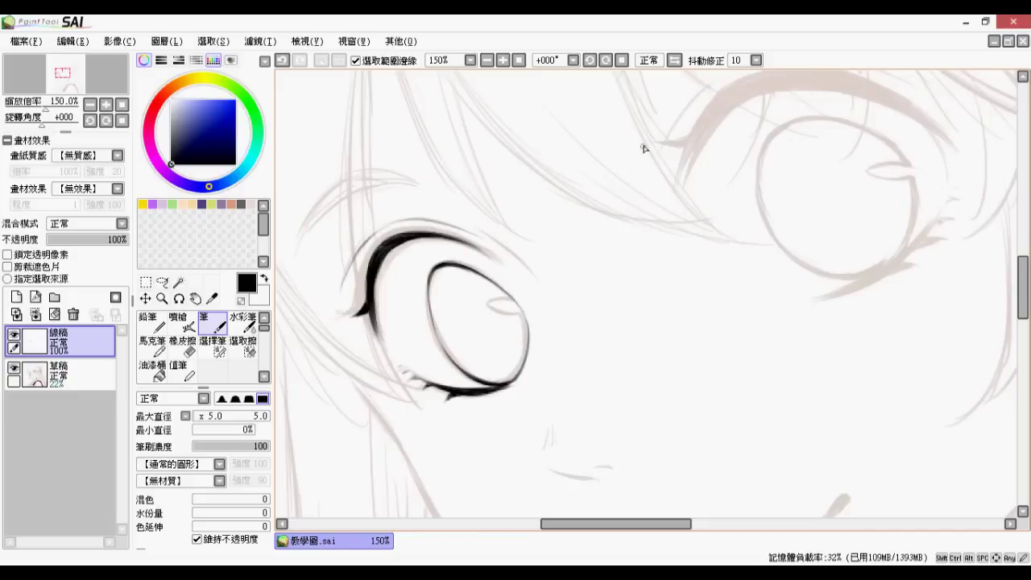
{"action": "mouse_move", "coordinate": [651, 143]}
{"action": "left_mouse_down"}
{"action": "mouse_move", "coordinate": [608, 315]}
{"action": "mouse_move", "coordinate": [690, 270]}
{"action": "mouse_move", "coordinate": [669, 395]}
{"action": "left_mouse_up"}
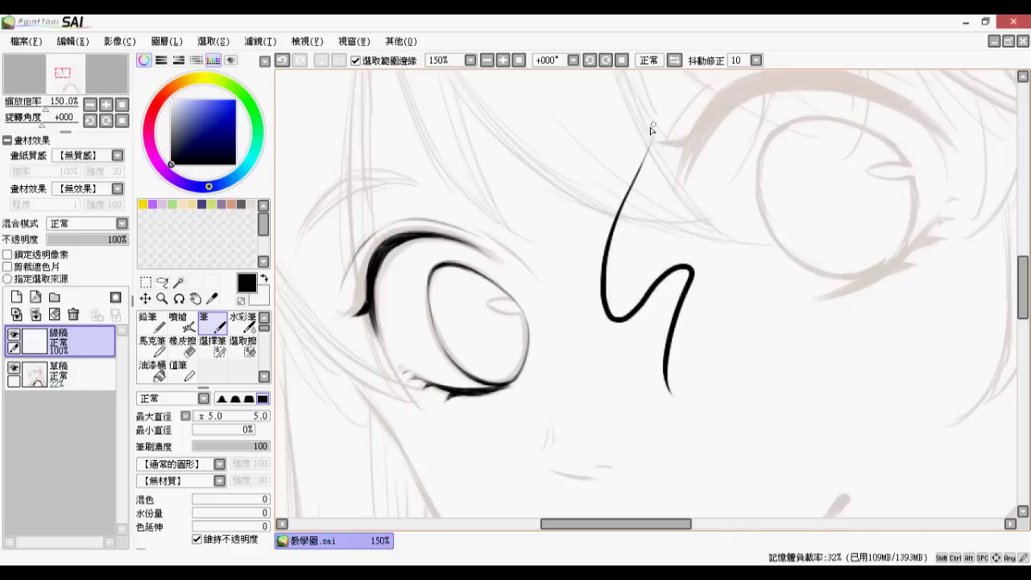
{"action": "left_click", "coordinate": [288, 62]}
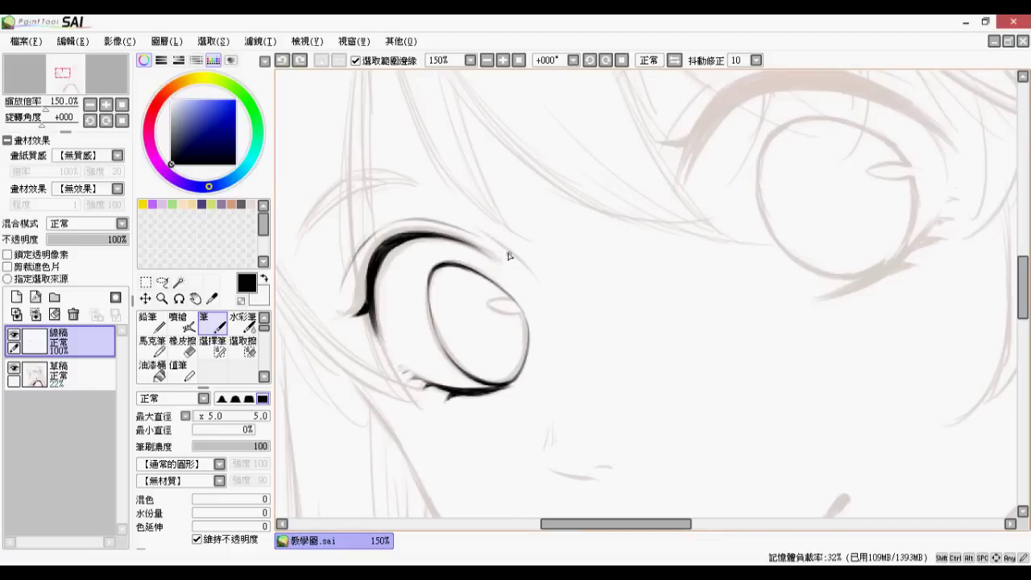
Extend the smaller eye's eyelid crease towards the nose and ink the short lines of the nose bridge and underside
{"action": "scroll", "coordinate": [498, 271], "scroll_direction": "up", "scroll_amount": 2}
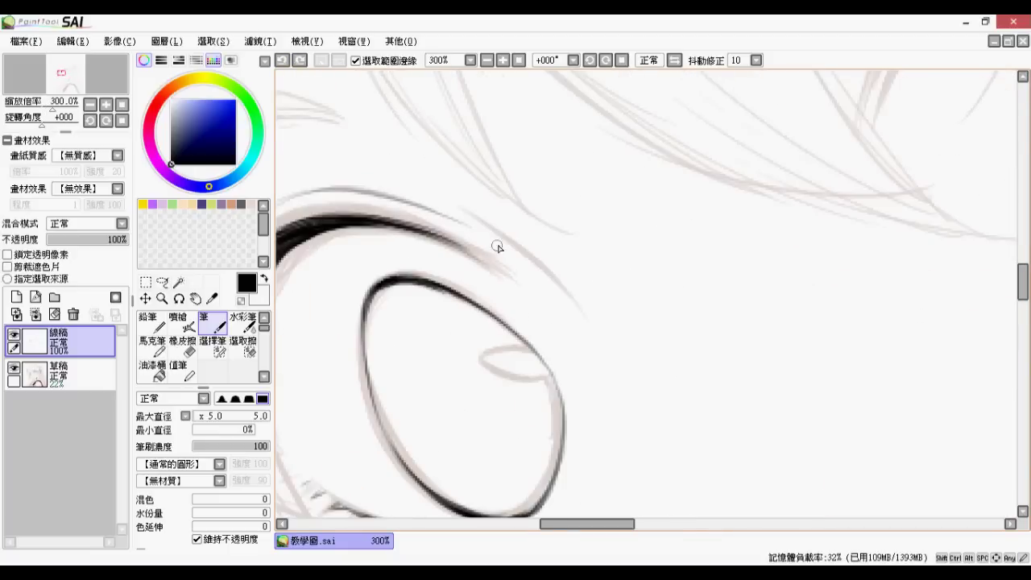
{"action": "left_click_drag", "start_coordinate": [488, 229], "coordinate": [567, 290]}
{"action": "left_click_drag", "start_coordinate": [652, 492], "coordinate": [612, 107]}
{"action": "mouse_move", "coordinate": [558, 298]}
{"action": "left_mouse_down"}
{"action": "mouse_move", "coordinate": [585, 311]}
{"action": "mouse_move", "coordinate": [667, 321]}
{"action": "left_mouse_up"}
{"action": "left_click_drag", "start_coordinate": [662, 294], "coordinate": [693, 295]}
{"action": "left_click_drag", "start_coordinate": [571, 201], "coordinate": [557, 258]}
{"action": "left_click_drag", "start_coordinate": [576, 203], "coordinate": [578, 251]}
Ink the smiling mouth line with darkened corners and add a short lower-lip stroke beneath it
{"action": "left_click_drag", "start_coordinate": [676, 403], "coordinate": [439, 283]}
{"action": "left_click_drag", "start_coordinate": [431, 353], "coordinate": [512, 372]}
{"action": "double_click", "coordinate": [608, 62]}
{"action": "left_click_drag", "start_coordinate": [474, 229], "coordinate": [548, 310]}
{"action": "left_click", "coordinate": [606, 61]}
{"action": "left_click_drag", "start_coordinate": [529, 239], "coordinate": [660, 433]}
{"action": "key", "text": "ctrl+z"}
{"action": "left_click_drag", "start_coordinate": [712, 470], "coordinate": [546, 359]}
{"action": "left_click_drag", "start_coordinate": [483, 311], "coordinate": [615, 411]}
{"action": "left_click_drag", "start_coordinate": [564, 384], "coordinate": [633, 417]}
{"action": "left_click_drag", "start_coordinate": [582, 394], "coordinate": [638, 418]}
{"action": "left_click_drag", "start_coordinate": [616, 413], "coordinate": [634, 418]}
{"action": "mouse_move", "coordinate": [340, 245]}
{"action": "left_mouse_down"}
{"action": "mouse_move", "coordinate": [361, 292]}
{"action": "mouse_move", "coordinate": [394, 322]}
{"action": "left_mouse_up"}
{"action": "left_click", "coordinate": [590, 61]}
{"action": "double_click", "coordinate": [591, 60]}
{"action": "scroll", "coordinate": [616, 113], "scroll_direction": "down", "scroll_amount": 3}
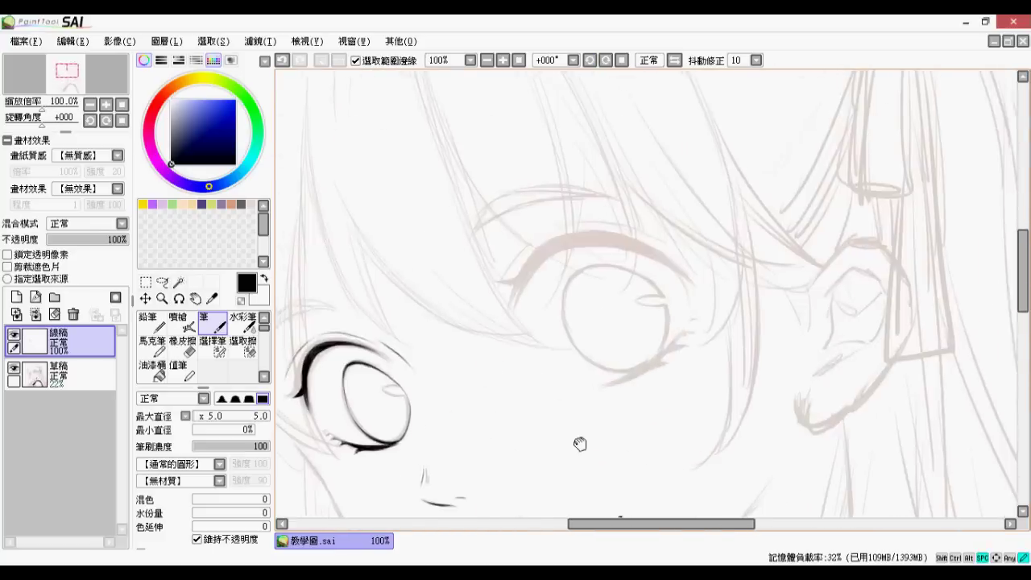
Start the larger eye's upper lash line with overlapping strokes rising from its inner corner
{"action": "left_click_drag", "start_coordinate": [603, 253], "coordinate": [580, 448]}
{"action": "scroll", "coordinate": [307, 396], "scroll_direction": "up", "scroll_amount": 3}
{"action": "mouse_move", "coordinate": [307, 397]}
{"action": "left_mouse_down"}
{"action": "mouse_move", "coordinate": [319, 297]}
{"action": "mouse_move", "coordinate": [380, 264]}
{"action": "mouse_move", "coordinate": [446, 261]}
{"action": "left_mouse_up"}
{"action": "scroll", "coordinate": [445, 261], "scroll_direction": "down", "scroll_amount": 1}
{"action": "left_click_drag", "start_coordinate": [805, 202], "coordinate": [419, 250]}
{"action": "left_click", "coordinate": [606, 60]}
{"action": "left_click_drag", "start_coordinate": [516, 153], "coordinate": [491, 258]}
{"action": "left_click_drag", "start_coordinate": [417, 297], "coordinate": [503, 216]}
{"action": "left_click_drag", "start_coordinate": [432, 299], "coordinate": [488, 241]}
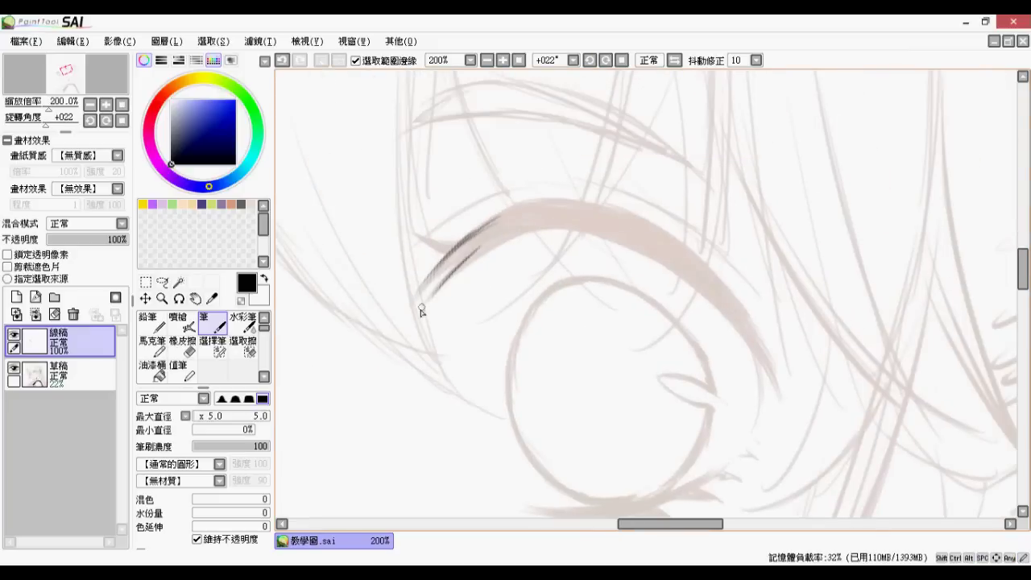
{"action": "scroll", "coordinate": [476, 256], "scroll_direction": "up", "scroll_amount": 1}
{"action": "scroll", "coordinate": [477, 256], "scroll_direction": "up", "scroll_amount": 1}
{"action": "left_click_drag", "start_coordinate": [427, 298], "coordinate": [520, 205]}
{"action": "left_click_drag", "start_coordinate": [447, 279], "coordinate": [522, 211]}
{"action": "left_click_drag", "start_coordinate": [403, 331], "coordinate": [485, 226]}
{"action": "left_click_drag", "start_coordinate": [413, 310], "coordinate": [538, 203]}
Set the brush's maximum diameter to 15 and ink the larger eye's upper lash line thickly through to its outer corner
{"action": "left_click", "coordinate": [606, 60]}
{"action": "left_click", "coordinate": [606, 60]}
{"action": "mouse_move", "coordinate": [573, 129]}
{"action": "left_mouse_down"}
{"action": "mouse_move", "coordinate": [684, 171]}
{"action": "mouse_move", "coordinate": [696, 185]}
{"action": "mouse_move", "coordinate": [691, 156]}
{"action": "left_mouse_up"}
{"action": "left_click", "coordinate": [200, 415]}
{"action": "mouse_move", "coordinate": [614, 144]}
{"action": "left_mouse_down"}
{"action": "mouse_move", "coordinate": [715, 195]}
{"action": "mouse_move", "coordinate": [697, 170]}
{"action": "mouse_move", "coordinate": [698, 191]}
{"action": "mouse_move", "coordinate": [702, 172]}
{"action": "mouse_move", "coordinate": [755, 209]}
{"action": "mouse_move", "coordinate": [785, 321]}
{"action": "left_mouse_up"}
{"action": "left_click_drag", "start_coordinate": [760, 241], "coordinate": [809, 352]}
{"action": "mouse_move", "coordinate": [770, 258]}
{"action": "left_mouse_down"}
{"action": "mouse_move", "coordinate": [621, 115]}
{"action": "mouse_move", "coordinate": [678, 278]}
{"action": "left_mouse_up"}
{"action": "left_click_drag", "start_coordinate": [646, 178], "coordinate": [677, 316]}
{"action": "left_click_drag", "start_coordinate": [656, 142], "coordinate": [678, 343]}
{"action": "left_click_drag", "start_coordinate": [683, 248], "coordinate": [672, 393]}
{"action": "left_click_drag", "start_coordinate": [670, 259], "coordinate": [604, 134]}
{"action": "scroll", "coordinate": [603, 133], "scroll_direction": "down", "scroll_amount": 2}
{"action": "left_click_drag", "start_coordinate": [611, 211], "coordinate": [604, 345]}
{"action": "left_click_drag", "start_coordinate": [611, 270], "coordinate": [597, 382]}
{"action": "left_click_drag", "start_coordinate": [614, 280], "coordinate": [596, 385]}
Draw a thin eyelid crease following the curve above the larger eye's upper lash line
{"action": "mouse_move", "coordinate": [583, 145]}
{"action": "left_mouse_down"}
{"action": "mouse_move", "coordinate": [610, 200]}
{"action": "mouse_move", "coordinate": [613, 252]}
{"action": "left_mouse_up"}
{"action": "left_click_drag", "start_coordinate": [564, 178], "coordinate": [502, 336]}
{"action": "left_click_drag", "start_coordinate": [387, 200], "coordinate": [528, 270]}
{"action": "left_click_drag", "start_coordinate": [501, 235], "coordinate": [554, 324]}
{"action": "mouse_move", "coordinate": [557, 329]}
{"action": "left_mouse_down"}
{"action": "mouse_move", "coordinate": [511, 193]}
{"action": "mouse_move", "coordinate": [523, 353]}
{"action": "left_mouse_up"}
{"action": "left_click", "coordinate": [590, 60]}
{"action": "left_click", "coordinate": [589, 60]}
{"action": "scroll", "coordinate": [550, 456], "scroll_direction": "down", "scroll_amount": 1}
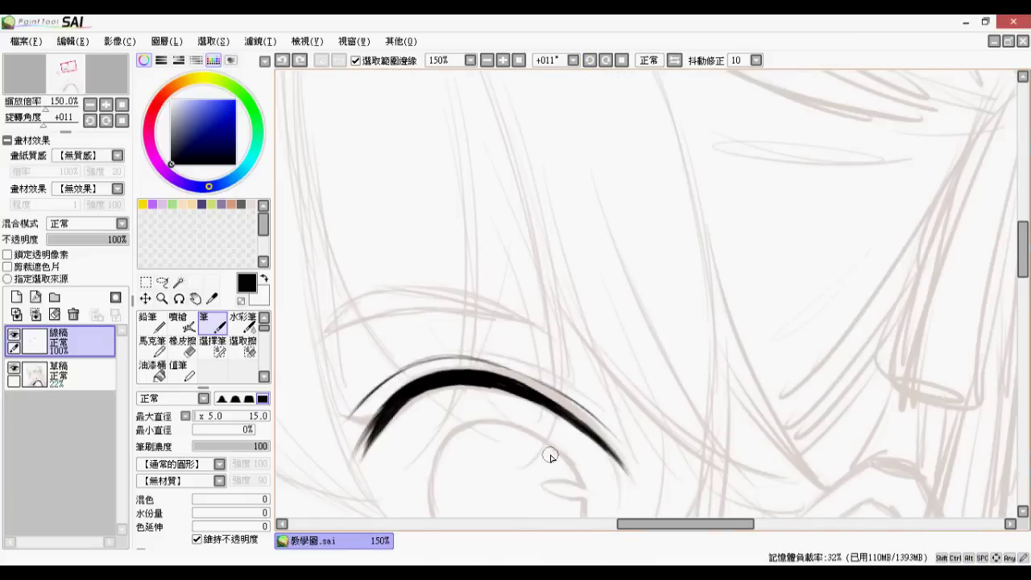
Refine and thicken the larger eye's upper lash line near its inner corner
{"action": "left_click_drag", "start_coordinate": [520, 482], "coordinate": [554, 341]}
{"action": "scroll", "coordinate": [554, 341], "scroll_direction": "up", "scroll_amount": 2}
{"action": "left_click_drag", "start_coordinate": [309, 208], "coordinate": [336, 158]}
{"action": "mouse_move", "coordinate": [293, 230]}
{"action": "left_mouse_down"}
{"action": "mouse_move", "coordinate": [372, 167]}
{"action": "mouse_move", "coordinate": [432, 147]}
{"action": "left_mouse_up"}
{"action": "mouse_move", "coordinate": [356, 179]}
{"action": "left_mouse_down"}
{"action": "mouse_move", "coordinate": [408, 151]}
{"action": "mouse_move", "coordinate": [551, 158]}
{"action": "left_mouse_up"}
Outline the round iris of the larger eye along the sketch
{"action": "left_click_drag", "start_coordinate": [570, 325], "coordinate": [590, 228]}
{"action": "mouse_move", "coordinate": [437, 181]}
{"action": "left_mouse_down"}
{"action": "mouse_move", "coordinate": [453, 143]}
{"action": "mouse_move", "coordinate": [406, 274]}
{"action": "left_mouse_up"}
{"action": "mouse_move", "coordinate": [474, 123]}
{"action": "left_mouse_down"}
{"action": "mouse_move", "coordinate": [552, 127]}
{"action": "mouse_move", "coordinate": [652, 188]}
{"action": "mouse_move", "coordinate": [702, 241]}
{"action": "left_mouse_up"}
{"action": "mouse_move", "coordinate": [403, 286]}
{"action": "left_mouse_down"}
{"action": "mouse_move", "coordinate": [419, 341]}
{"action": "mouse_move", "coordinate": [523, 445]}
{"action": "mouse_move", "coordinate": [613, 442]}
{"action": "left_mouse_up"}
{"action": "mouse_move", "coordinate": [694, 211]}
{"action": "left_mouse_down"}
{"action": "mouse_move", "coordinate": [702, 323]}
{"action": "mouse_move", "coordinate": [684, 375]}
{"action": "mouse_move", "coordinate": [581, 453]}
{"action": "mouse_move", "coordinate": [681, 393]}
{"action": "mouse_move", "coordinate": [631, 444]}
{"action": "left_mouse_up"}
{"action": "left_click", "coordinate": [606, 61]}
{"action": "left_click", "coordinate": [606, 61]}
{"action": "mouse_move", "coordinate": [407, 353]}
{"action": "left_mouse_down"}
{"action": "mouse_move", "coordinate": [519, 414]}
{"action": "mouse_move", "coordinate": [562, 420]}
{"action": "left_mouse_up"}
{"action": "left_click", "coordinate": [607, 61]}
{"action": "left_click", "coordinate": [607, 62]}
{"action": "left_click", "coordinate": [607, 61]}
{"action": "mouse_move", "coordinate": [480, 252]}
{"action": "left_mouse_down"}
{"action": "mouse_move", "coordinate": [556, 369]}
{"action": "mouse_move", "coordinate": [608, 404]}
{"action": "left_mouse_up"}
Ink the larger eye's lower lash line under the iris, with pointed lashes towards the outer corner
{"action": "left_click_drag", "start_coordinate": [708, 466], "coordinate": [601, 364]}
{"action": "mouse_move", "coordinate": [474, 330]}
{"action": "left_mouse_down"}
{"action": "mouse_move", "coordinate": [507, 352]}
{"action": "mouse_move", "coordinate": [573, 335]}
{"action": "left_mouse_up"}
{"action": "left_click_drag", "start_coordinate": [594, 295], "coordinate": [621, 302]}
{"action": "scroll", "coordinate": [668, 274], "scroll_direction": "down", "scroll_amount": 2}
{"action": "scroll", "coordinate": [508, 272], "scroll_direction": "up", "scroll_amount": 2}
{"action": "left_click_drag", "start_coordinate": [527, 297], "coordinate": [586, 329]}
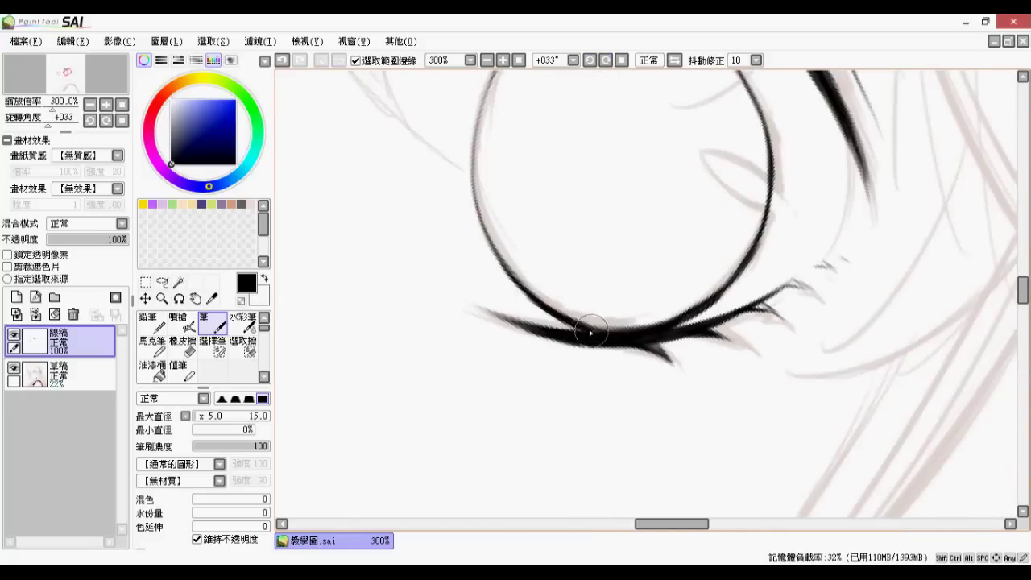
{"action": "scroll", "coordinate": [577, 330], "scroll_direction": "down", "scroll_amount": 3}
{"action": "scroll", "coordinate": [531, 154], "scroll_direction": "up", "scroll_amount": 3}
{"action": "left_click_drag", "start_coordinate": [472, 181], "coordinate": [542, 230]}
Ink the arched eyebrows above both eyes
{"action": "scroll", "coordinate": [618, 189], "scroll_direction": "down", "scroll_amount": 3}
{"action": "left_click", "coordinate": [589, 63]}
{"action": "left_click", "coordinate": [590, 63]}
{"action": "left_click", "coordinate": [589, 62]}
{"action": "scroll", "coordinate": [346, 294], "scroll_direction": "up", "scroll_amount": 3}
{"action": "mouse_move", "coordinate": [367, 316]}
{"action": "left_mouse_down"}
{"action": "mouse_move", "coordinate": [478, 182]}
{"action": "mouse_move", "coordinate": [593, 197]}
{"action": "left_mouse_up"}
{"action": "mouse_move", "coordinate": [362, 324]}
{"action": "left_mouse_down"}
{"action": "mouse_move", "coordinate": [409, 279]}
{"action": "mouse_move", "coordinate": [610, 205]}
{"action": "left_mouse_up"}
{"action": "scroll", "coordinate": [501, 181], "scroll_direction": "down", "scroll_amount": 3}
{"action": "scroll", "coordinate": [515, 318], "scroll_direction": "up", "scroll_amount": 3}
{"action": "mouse_move", "coordinate": [476, 308]}
{"action": "left_mouse_down"}
{"action": "mouse_move", "coordinate": [617, 181]}
{"action": "mouse_move", "coordinate": [571, 254]}
{"action": "left_mouse_up"}
{"action": "left_click", "coordinate": [606, 60]}
{"action": "left_click", "coordinate": [606, 61]}
{"action": "left_click_drag", "start_coordinate": [645, 168], "coordinate": [729, 198]}
{"action": "mouse_move", "coordinate": [730, 198]}
{"action": "left_mouse_down"}
{"action": "mouse_move", "coordinate": [483, 226]}
{"action": "mouse_move", "coordinate": [595, 302]}
{"action": "mouse_move", "coordinate": [679, 409]}
{"action": "left_mouse_up"}
{"action": "mouse_move", "coordinate": [337, 246]}
{"action": "left_mouse_down"}
{"action": "mouse_move", "coordinate": [502, 290]}
{"action": "mouse_move", "coordinate": [660, 398]}
{"action": "left_mouse_up"}
{"action": "scroll", "coordinate": [651, 378], "scroll_direction": "down", "scroll_amount": 5}
{"action": "left_click", "coordinate": [589, 63]}
{"action": "left_click", "coordinate": [590, 63]}
{"action": "left_click", "coordinate": [589, 61]}
{"action": "scroll", "coordinate": [546, 335], "scroll_direction": "down", "scroll_amount": 3}
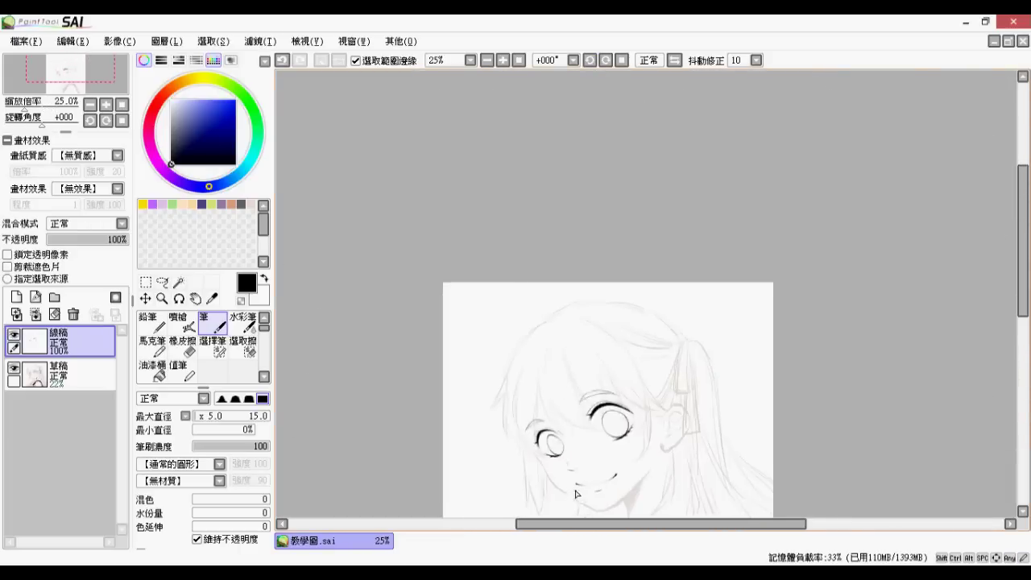
Ink the cheek contour from beside the smaller eye's outer corner down towards the jaw
{"action": "scroll", "coordinate": [546, 334], "scroll_direction": "up", "scroll_amount": 5}
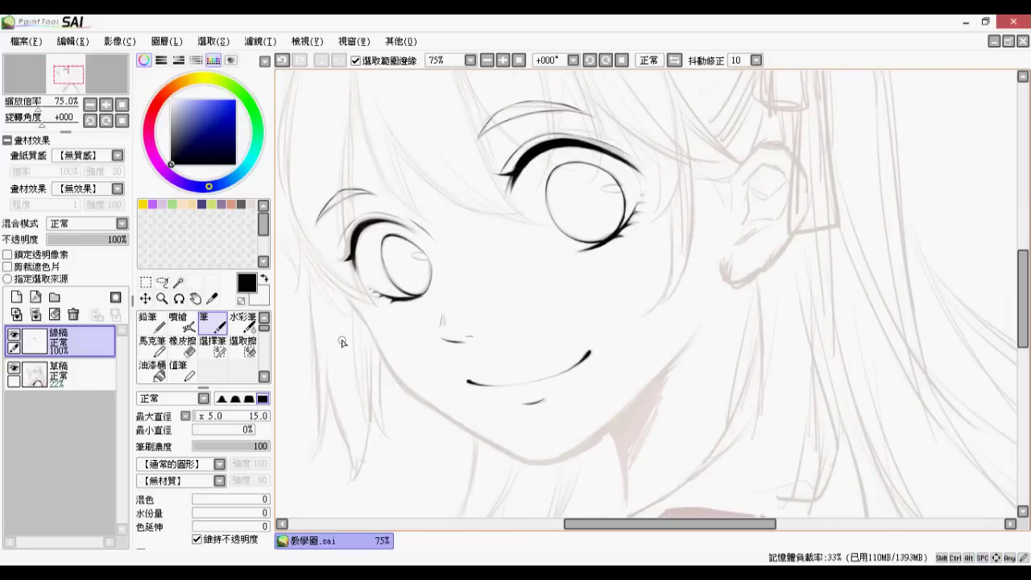
{"action": "scroll", "coordinate": [342, 342], "scroll_direction": "up", "scroll_amount": 2}
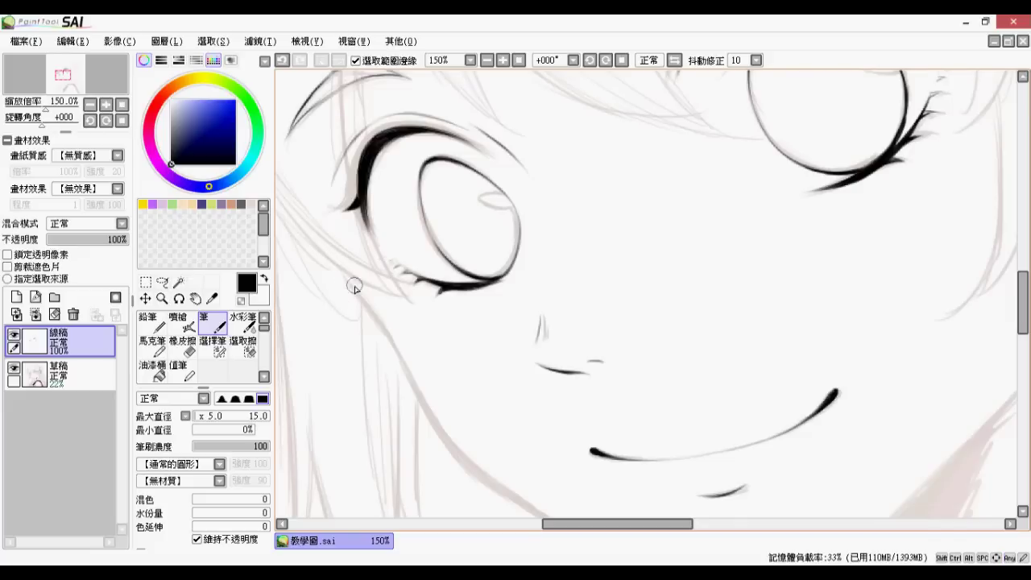
{"action": "mouse_move", "coordinate": [336, 264]}
{"action": "left_mouse_down"}
{"action": "mouse_move", "coordinate": [385, 329]}
{"action": "mouse_move", "coordinate": [369, 307]}
{"action": "left_mouse_up"}
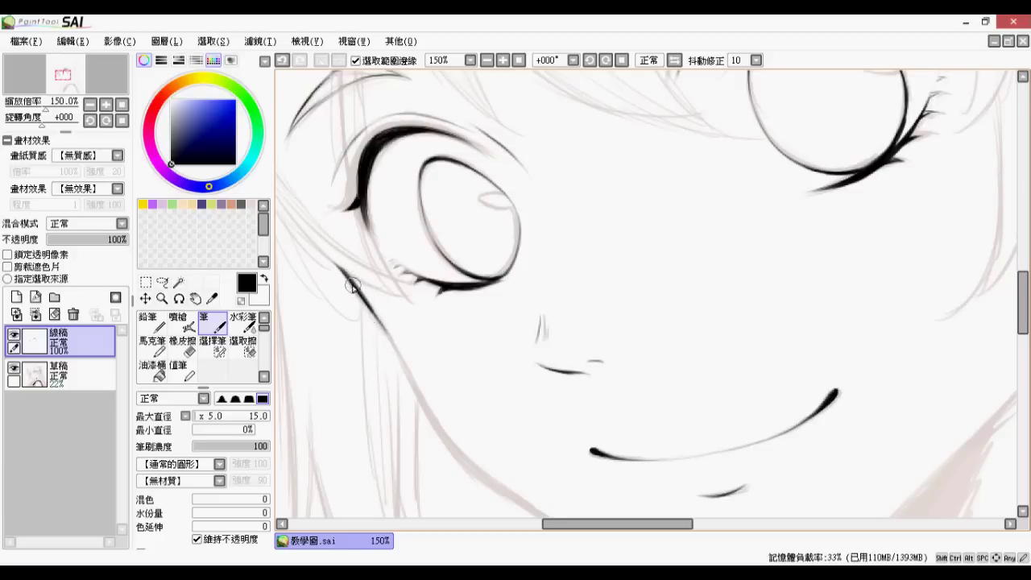
{"action": "left_click_drag", "start_coordinate": [361, 291], "coordinate": [417, 397]}
{"action": "scroll", "coordinate": [433, 398], "scroll_direction": "up", "scroll_amount": 1}
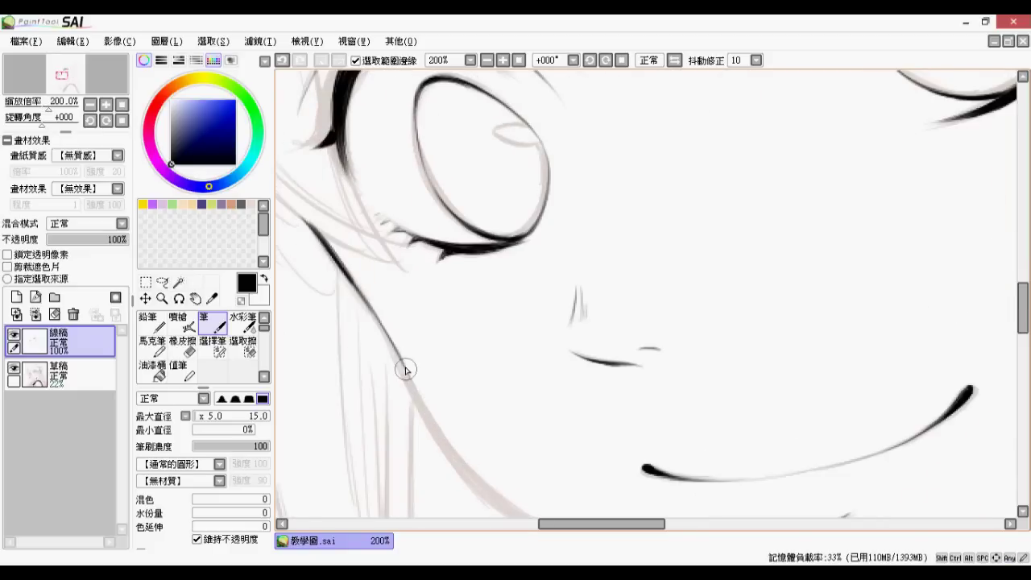
{"action": "left_click_drag", "start_coordinate": [402, 360], "coordinate": [438, 429]}
{"action": "mouse_move", "coordinate": [417, 396]}
{"action": "left_mouse_down"}
{"action": "mouse_move", "coordinate": [443, 438]}
{"action": "mouse_move", "coordinate": [416, 395]}
{"action": "mouse_move", "coordinate": [461, 460]}
{"action": "left_mouse_up"}
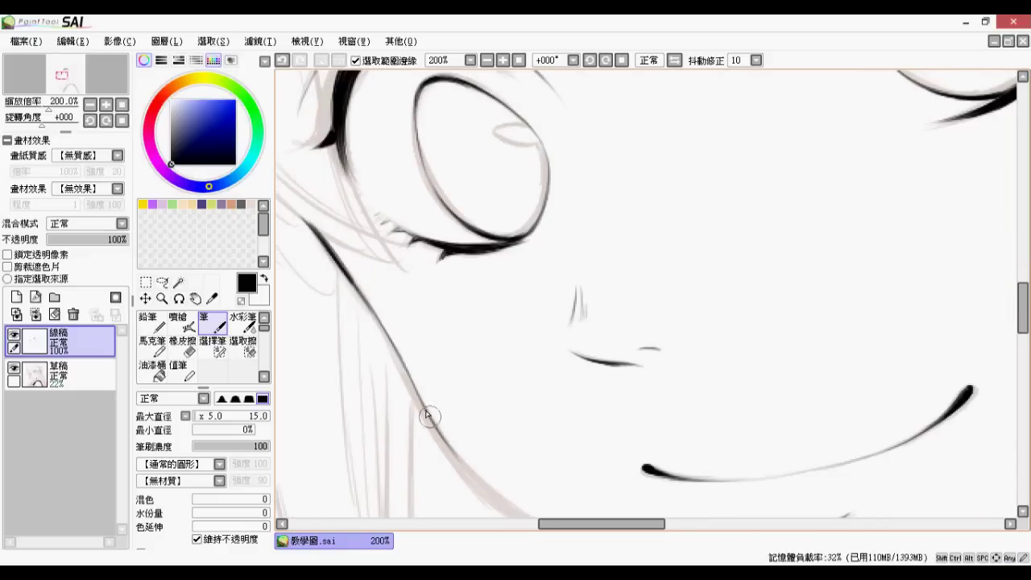
{"action": "left_click_drag", "start_coordinate": [414, 382], "coordinate": [454, 455]}
{"action": "left_click_drag", "start_coordinate": [421, 400], "coordinate": [482, 483]}
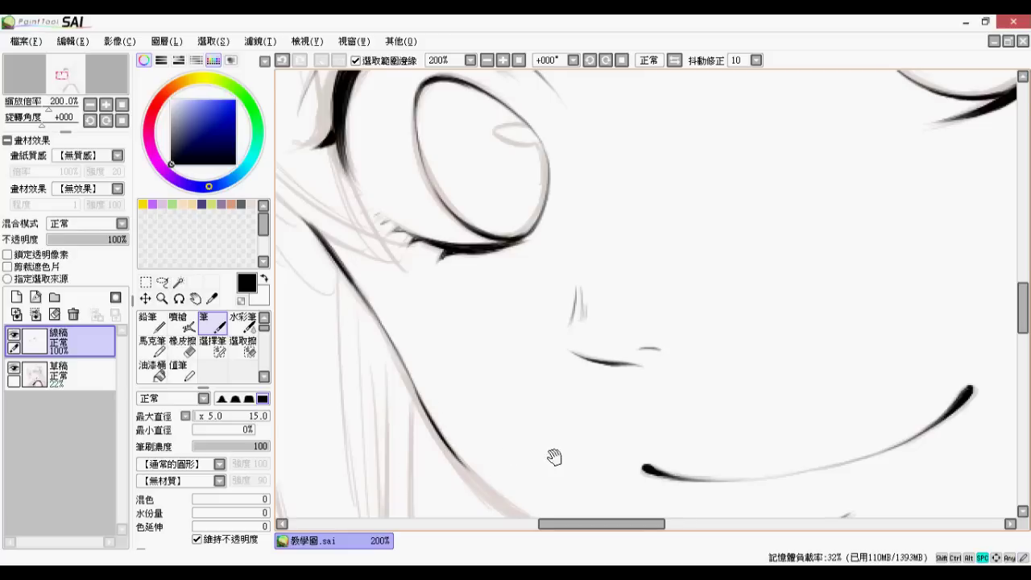
Ink the jawline from the lower cheek along the sketch down to the chin
{"action": "left_click_drag", "start_coordinate": [552, 456], "coordinate": [460, 276]}
{"action": "mouse_move", "coordinate": [368, 305]}
{"action": "left_mouse_down"}
{"action": "mouse_move", "coordinate": [393, 321]}
{"action": "mouse_move", "coordinate": [342, 269]}
{"action": "mouse_move", "coordinate": [444, 359]}
{"action": "left_mouse_up"}
{"action": "left_click_drag", "start_coordinate": [394, 325], "coordinate": [464, 380]}
{"action": "left_click_drag", "start_coordinate": [410, 332], "coordinate": [481, 384]}
{"action": "left_click_drag", "start_coordinate": [437, 352], "coordinate": [460, 370]}
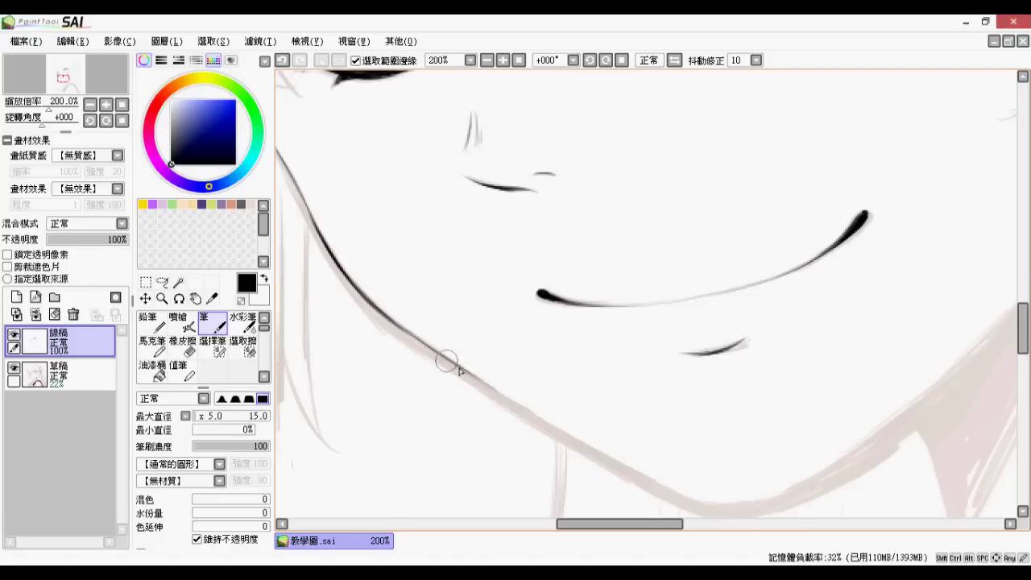
{"action": "mouse_move", "coordinate": [509, 396]}
{"action": "left_mouse_down"}
{"action": "mouse_move", "coordinate": [491, 393]}
{"action": "mouse_move", "coordinate": [587, 445]}
{"action": "left_mouse_up"}
{"action": "left_click_drag", "start_coordinate": [687, 486], "coordinate": [505, 383]}
{"action": "mouse_move", "coordinate": [368, 326]}
{"action": "left_mouse_down"}
{"action": "mouse_move", "coordinate": [478, 395]}
{"action": "mouse_move", "coordinate": [443, 370]}
{"action": "mouse_move", "coordinate": [527, 396]}
{"action": "mouse_move", "coordinate": [500, 395]}
{"action": "mouse_move", "coordinate": [536, 396]}
{"action": "mouse_move", "coordinate": [486, 388]}
{"action": "mouse_move", "coordinate": [559, 395]}
{"action": "left_mouse_up"}
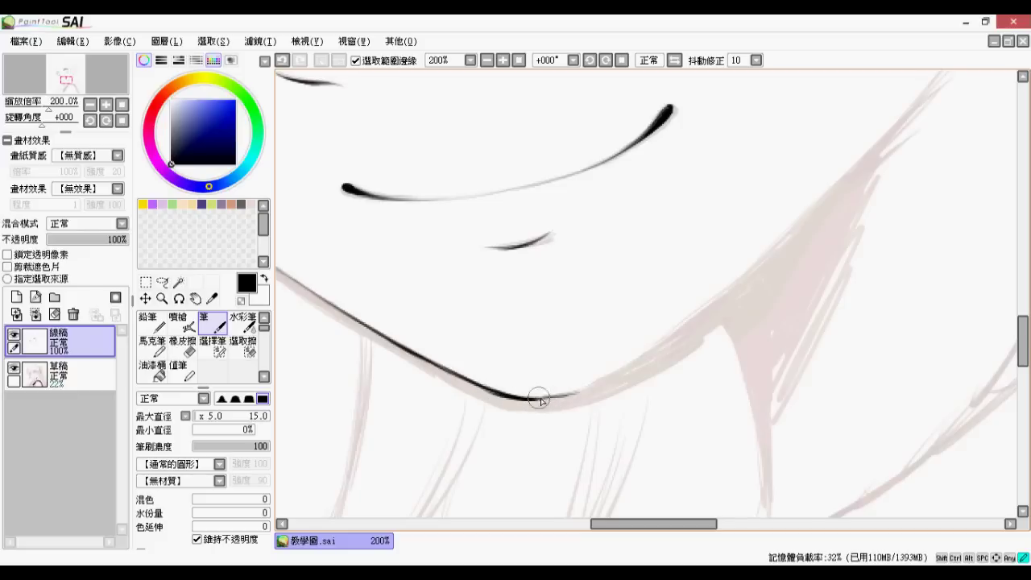
Ink the far side of the jaw from the chin up towards the ear, plus the neck line below it
{"action": "key", "text": "End"}
{"action": "mouse_move", "coordinate": [540, 167]}
{"action": "left_mouse_down"}
{"action": "mouse_move", "coordinate": [543, 207]}
{"action": "mouse_move", "coordinate": [584, 288]}
{"action": "left_mouse_up"}
{"action": "left_click_drag", "start_coordinate": [728, 356], "coordinate": [514, 262]}
{"action": "mouse_move", "coordinate": [354, 170]}
{"action": "left_mouse_down"}
{"action": "mouse_move", "coordinate": [402, 241]}
{"action": "mouse_move", "coordinate": [588, 433]}
{"action": "left_mouse_up"}
{"action": "left_click_drag", "start_coordinate": [396, 230], "coordinate": [465, 312]}
{"action": "left_click", "coordinate": [589, 60]}
{"action": "left_click_drag", "start_coordinate": [616, 435], "coordinate": [622, 137]}
{"action": "mouse_move", "coordinate": [633, 222]}
{"action": "left_mouse_down"}
{"action": "mouse_move", "coordinate": [663, 298]}
{"action": "mouse_move", "coordinate": [669, 487]}
{"action": "left_mouse_up"}
Ink the ear's outer contour and its inner folds over the sketch
{"action": "key", "text": "Page_Down"}
{"action": "left_click_drag", "start_coordinate": [725, 96], "coordinate": [548, 491]}
{"action": "mouse_move", "coordinate": [701, 212]}
{"action": "left_mouse_down"}
{"action": "mouse_move", "coordinate": [755, 154]}
{"action": "mouse_move", "coordinate": [808, 175]}
{"action": "mouse_move", "coordinate": [845, 276]}
{"action": "mouse_move", "coordinate": [819, 338]}
{"action": "mouse_move", "coordinate": [753, 409]}
{"action": "mouse_move", "coordinate": [689, 369]}
{"action": "left_mouse_up"}
{"action": "mouse_move", "coordinate": [719, 230]}
{"action": "left_mouse_down"}
{"action": "mouse_move", "coordinate": [754, 194]}
{"action": "mouse_move", "coordinate": [794, 211]}
{"action": "left_mouse_up"}
{"action": "left_click_drag", "start_coordinate": [794, 212], "coordinate": [755, 318]}
{"action": "mouse_move", "coordinate": [744, 211]}
{"action": "left_mouse_down"}
{"action": "mouse_move", "coordinate": [761, 234]}
{"action": "mouse_move", "coordinate": [805, 229]}
{"action": "mouse_move", "coordinate": [717, 306]}
{"action": "mouse_move", "coordinate": [780, 305]}
{"action": "left_mouse_up"}
{"action": "scroll", "coordinate": [773, 314], "scroll_direction": "down", "scroll_amount": 3}
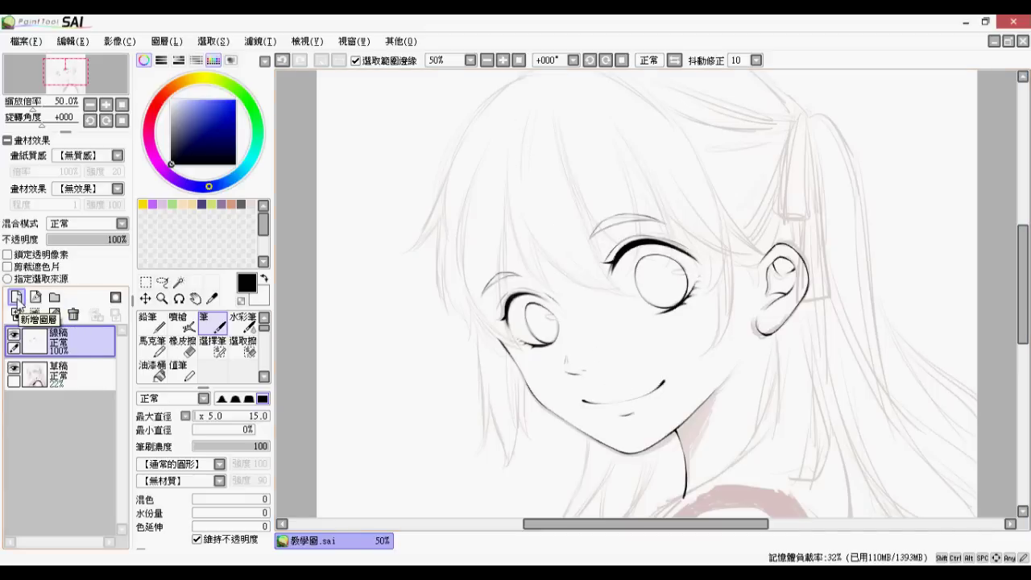
Add a new layer above the line art and ink the upper outer hair contour from the crown down
{"action": "left_click", "coordinate": [16, 297]}
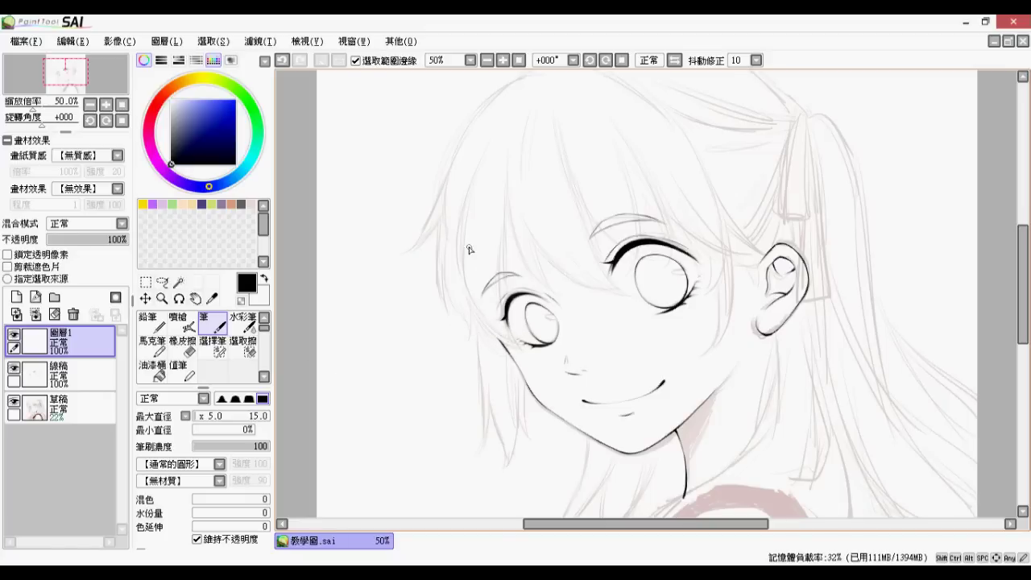
{"action": "scroll", "coordinate": [477, 192], "scroll_direction": "up", "scroll_amount": 2}
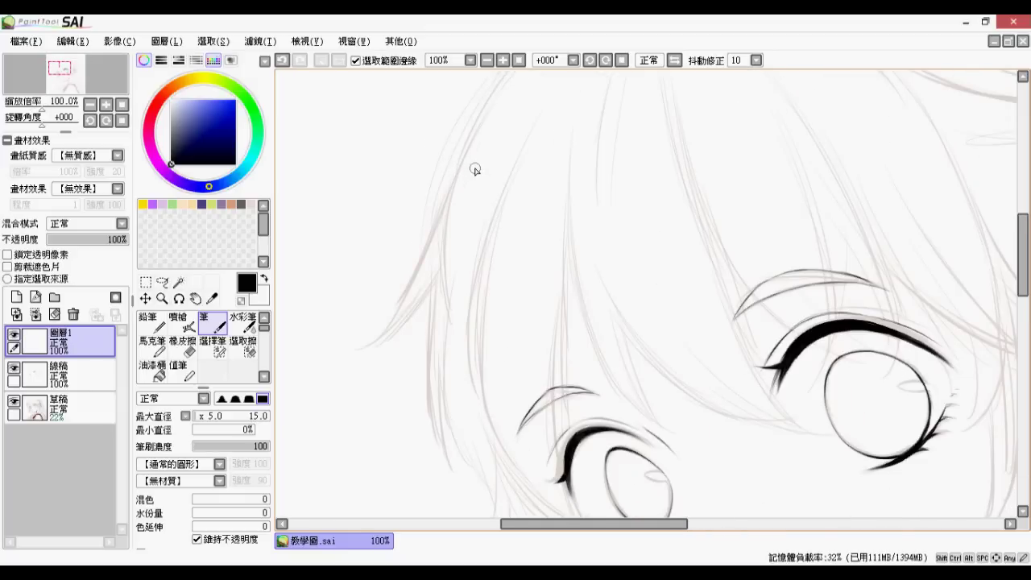
{"action": "left_click_drag", "start_coordinate": [470, 171], "coordinate": [473, 325]}
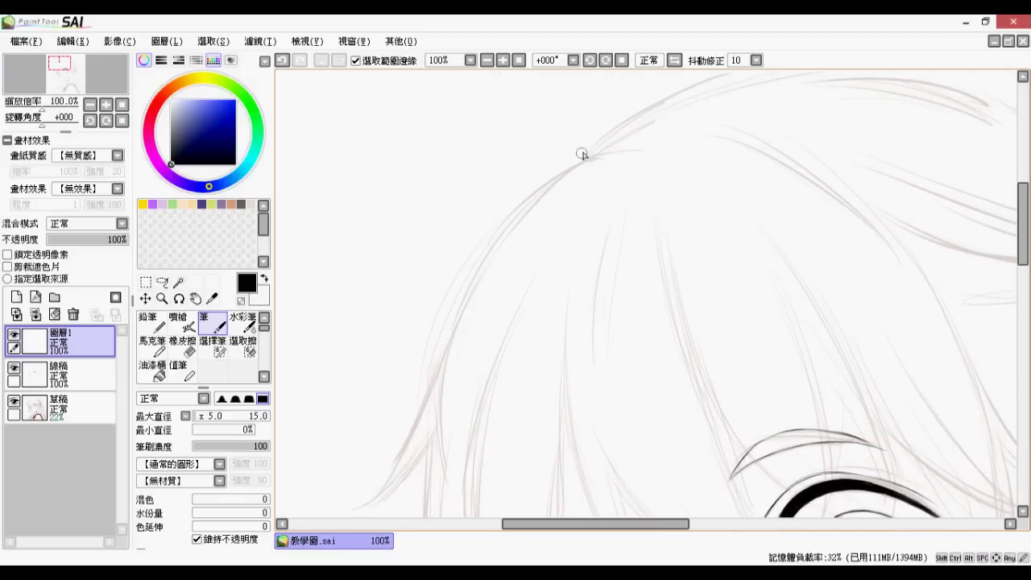
{"action": "left_click", "coordinate": [590, 60]}
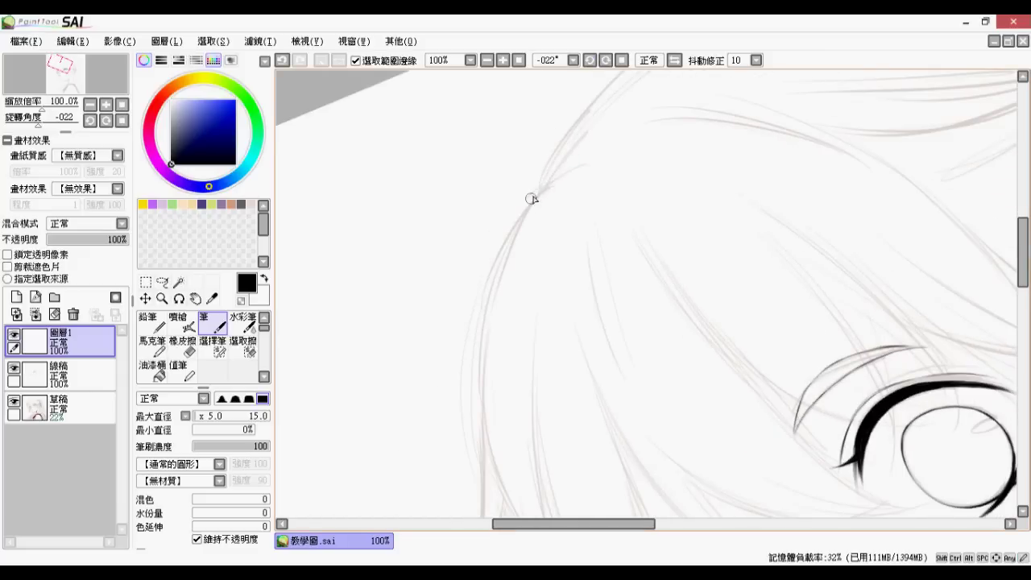
{"action": "key", "text": "ctrl+z"}
{"action": "left_click_drag", "start_coordinate": [554, 185], "coordinate": [501, 256]}
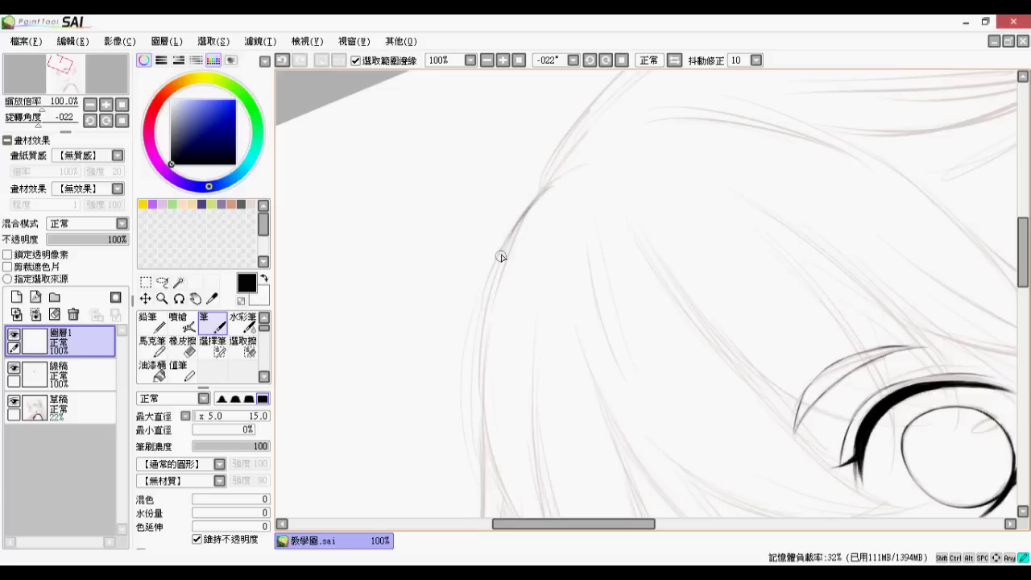
{"action": "mouse_move", "coordinate": [520, 221]}
{"action": "left_mouse_down"}
{"action": "mouse_move", "coordinate": [497, 264]}
{"action": "mouse_move", "coordinate": [506, 248]}
{"action": "left_mouse_up"}
{"action": "scroll", "coordinate": [501, 302], "scroll_direction": "up", "scroll_amount": 2}
{"action": "mouse_move", "coordinate": [497, 225]}
{"action": "left_mouse_down"}
{"action": "mouse_move", "coordinate": [487, 262]}
{"action": "mouse_move", "coordinate": [502, 213]}
{"action": "mouse_move", "coordinate": [481, 288]}
{"action": "left_mouse_up"}
{"action": "mouse_move", "coordinate": [494, 232]}
{"action": "left_mouse_down"}
{"action": "mouse_move", "coordinate": [495, 219]}
{"action": "mouse_move", "coordinate": [470, 345]}
{"action": "mouse_move", "coordinate": [469, 297]}
{"action": "left_mouse_up"}
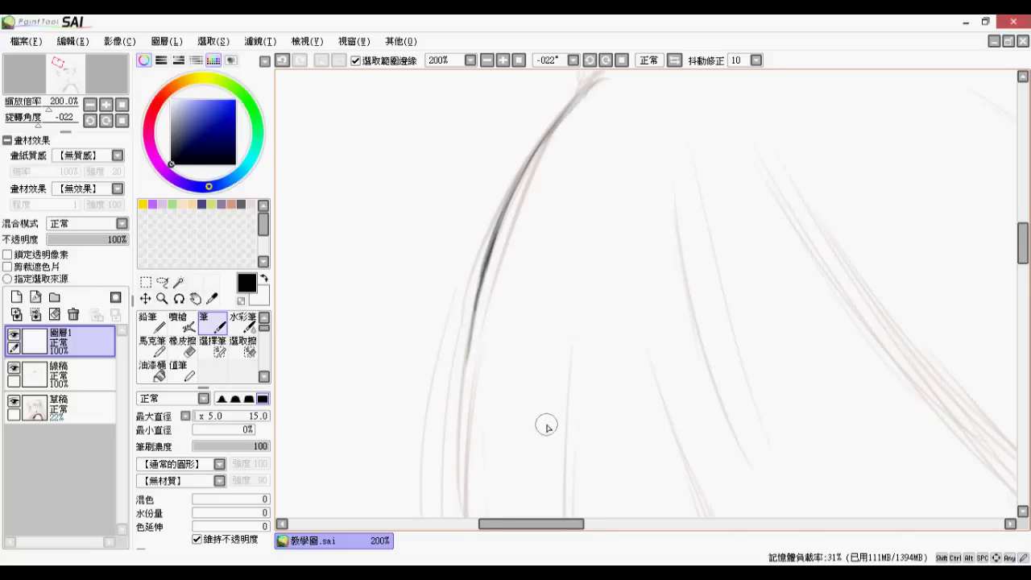
Extend the outer hair contour downwards along the side of the head with overlapping strokes
{"action": "scroll", "coordinate": [514, 168], "scroll_direction": "down", "scroll_amount": 3}
{"action": "left_click_drag", "start_coordinate": [506, 153], "coordinate": [499, 198]}
{"action": "left_click_drag", "start_coordinate": [515, 108], "coordinate": [493, 273]}
{"action": "left_click_drag", "start_coordinate": [503, 178], "coordinate": [494, 255]}
{"action": "left_click_drag", "start_coordinate": [499, 216], "coordinate": [490, 260]}
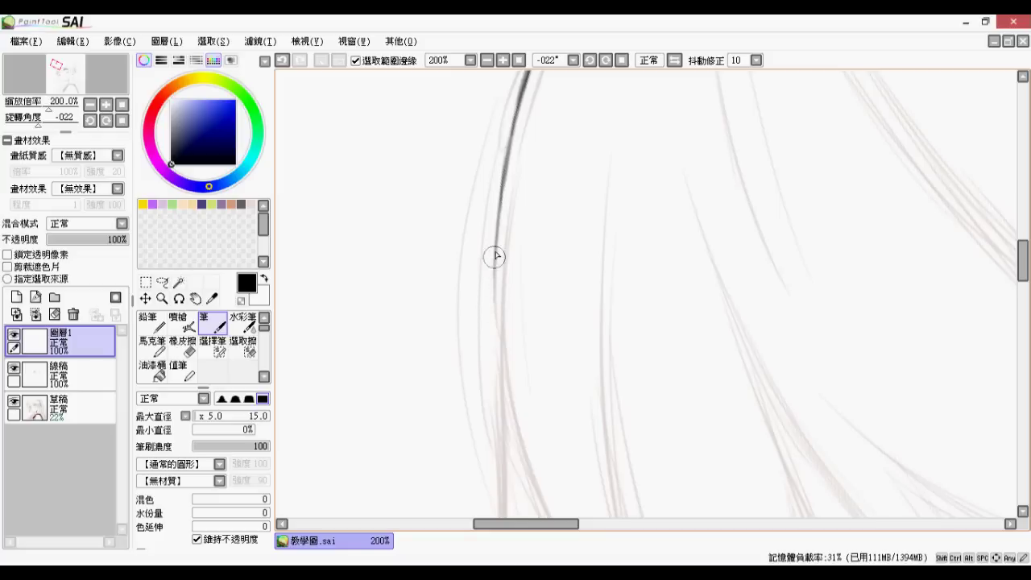
{"action": "mouse_move", "coordinate": [492, 242]}
{"action": "left_mouse_down"}
{"action": "mouse_move", "coordinate": [490, 376]}
{"action": "mouse_move", "coordinate": [499, 361]}
{"action": "left_mouse_up"}
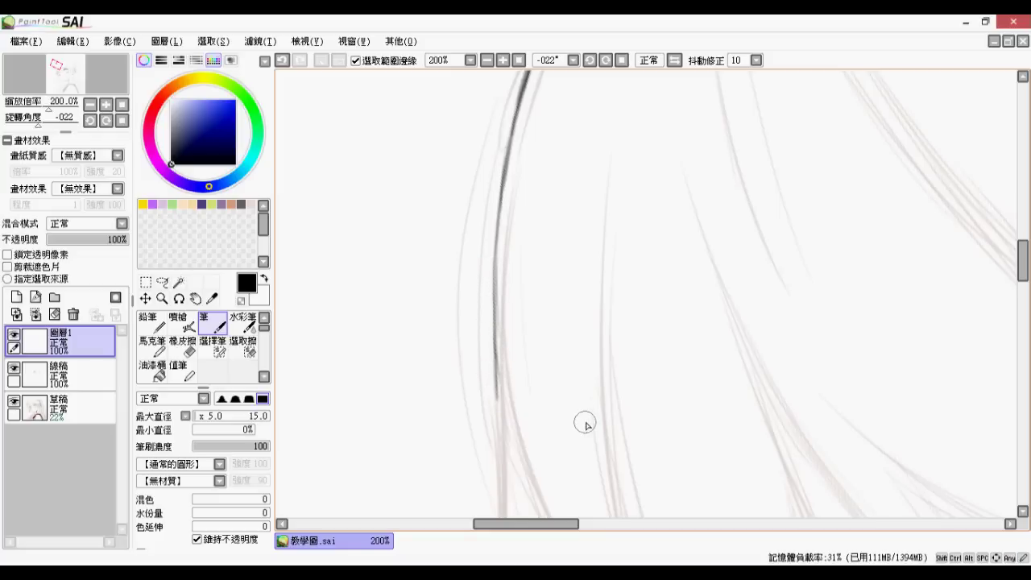
Continue the outer hair contour down into the outer edge of the outward-flicking side tuft
{"action": "mouse_move", "coordinate": [572, 417]}
{"action": "left_mouse_down"}
{"action": "mouse_move", "coordinate": [586, 387]}
{"action": "mouse_move", "coordinate": [598, 207]}
{"action": "left_mouse_up"}
{"action": "mouse_move", "coordinate": [520, 163]}
{"action": "left_mouse_down"}
{"action": "mouse_move", "coordinate": [522, 105]}
{"action": "mouse_move", "coordinate": [521, 260]}
{"action": "left_mouse_up"}
{"action": "left_click_drag", "start_coordinate": [522, 183], "coordinate": [529, 273]}
{"action": "left_click_drag", "start_coordinate": [527, 206], "coordinate": [524, 337]}
{"action": "left_click_drag", "start_coordinate": [527, 239], "coordinate": [521, 353]}
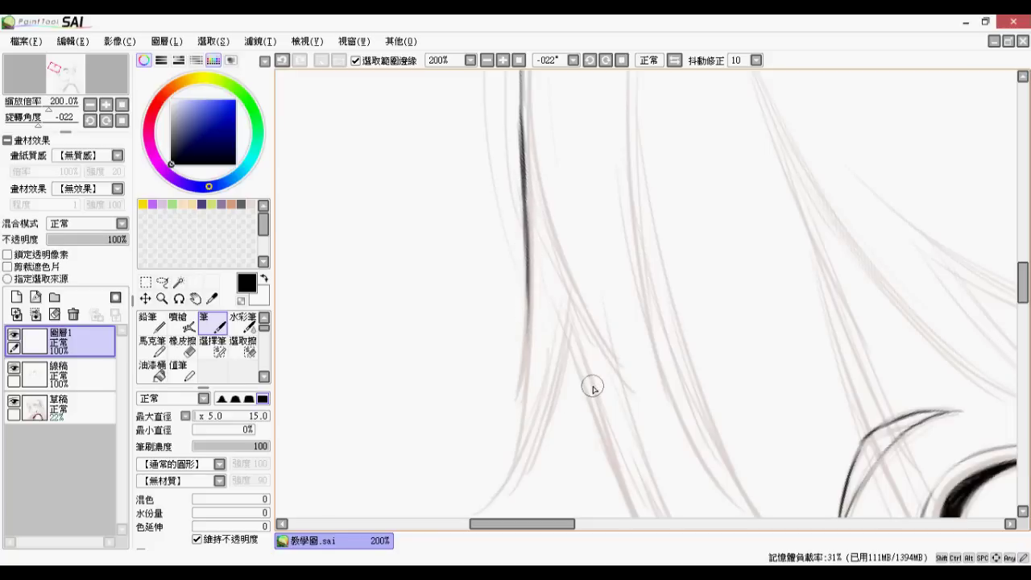
{"action": "scroll", "coordinate": [593, 406], "scroll_direction": "down", "scroll_amount": 5}
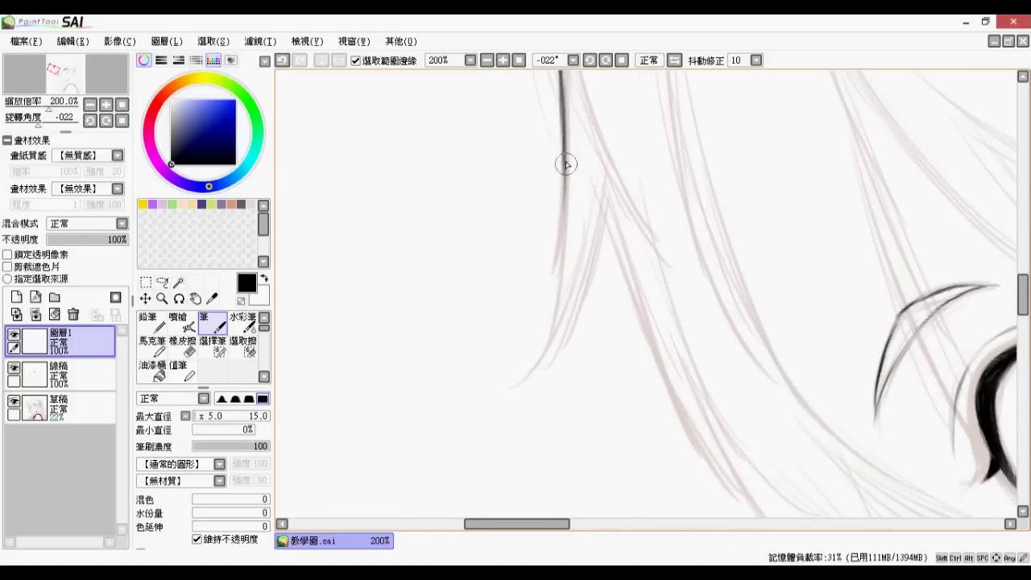
{"action": "mouse_move", "coordinate": [561, 175]}
{"action": "left_mouse_down"}
{"action": "mouse_move", "coordinate": [547, 301]}
{"action": "mouse_move", "coordinate": [539, 303]}
{"action": "mouse_move", "coordinate": [552, 251]}
{"action": "mouse_move", "coordinate": [524, 359]}
{"action": "mouse_move", "coordinate": [543, 322]}
{"action": "left_mouse_up"}
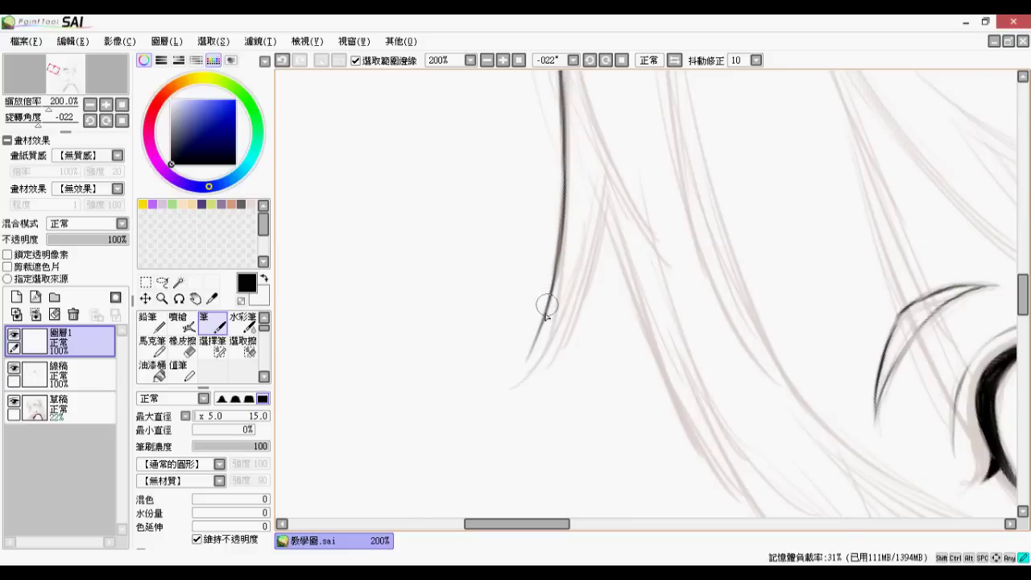
Ink the inner edge of the side tuft so both edges meet in a sharp, tapered tip
{"action": "mouse_move", "coordinate": [596, 199]}
{"action": "left_mouse_down"}
{"action": "mouse_move", "coordinate": [603, 180]}
{"action": "mouse_move", "coordinate": [562, 330]}
{"action": "left_mouse_up"}
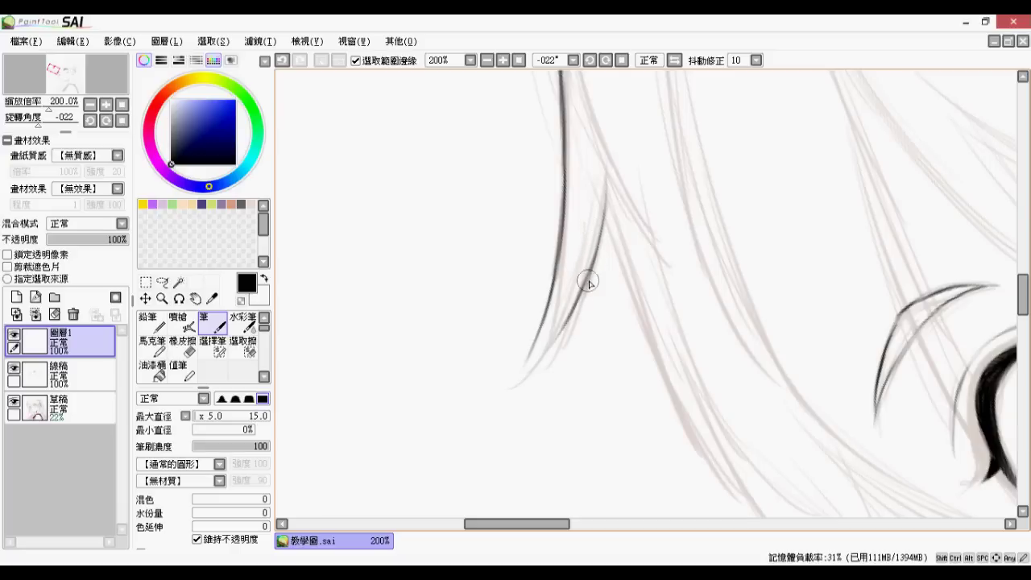
{"action": "left_click_drag", "start_coordinate": [580, 292], "coordinate": [520, 372]}
{"action": "left_click_drag", "start_coordinate": [560, 326], "coordinate": [504, 394]}
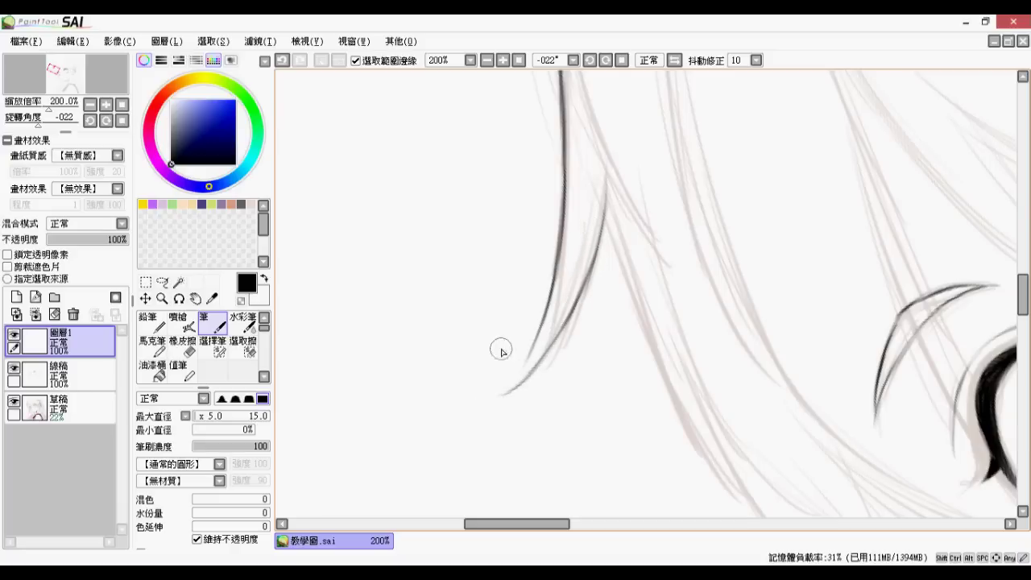
{"action": "key", "text": "ctrl+z"}
{"action": "left_click_drag", "start_coordinate": [538, 340], "coordinate": [486, 410]}
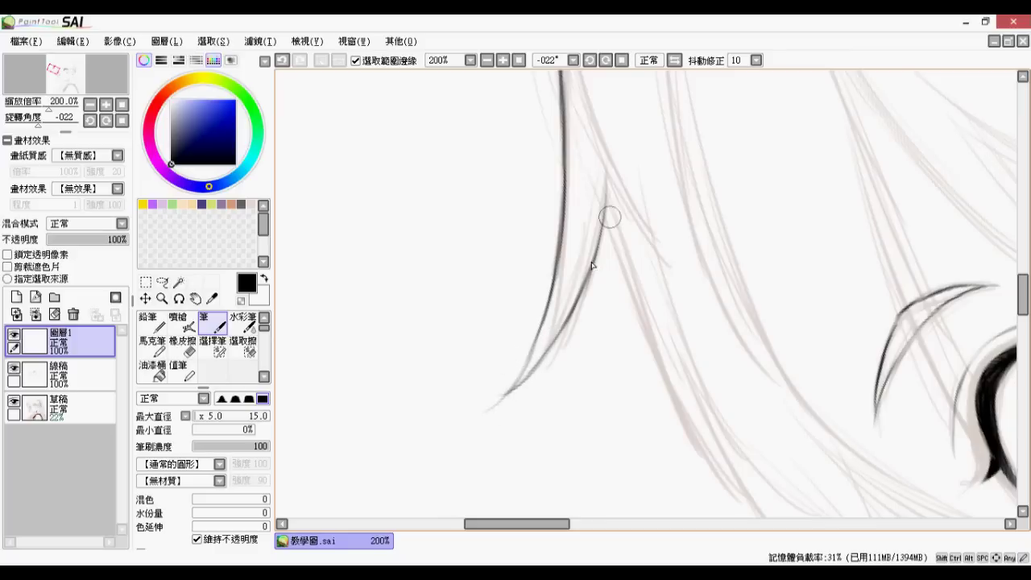
Ink the outer edge of the side lock from the tuft's base down towards the smaller eye's level
{"action": "left_click_drag", "start_coordinate": [603, 203], "coordinate": [619, 271]}
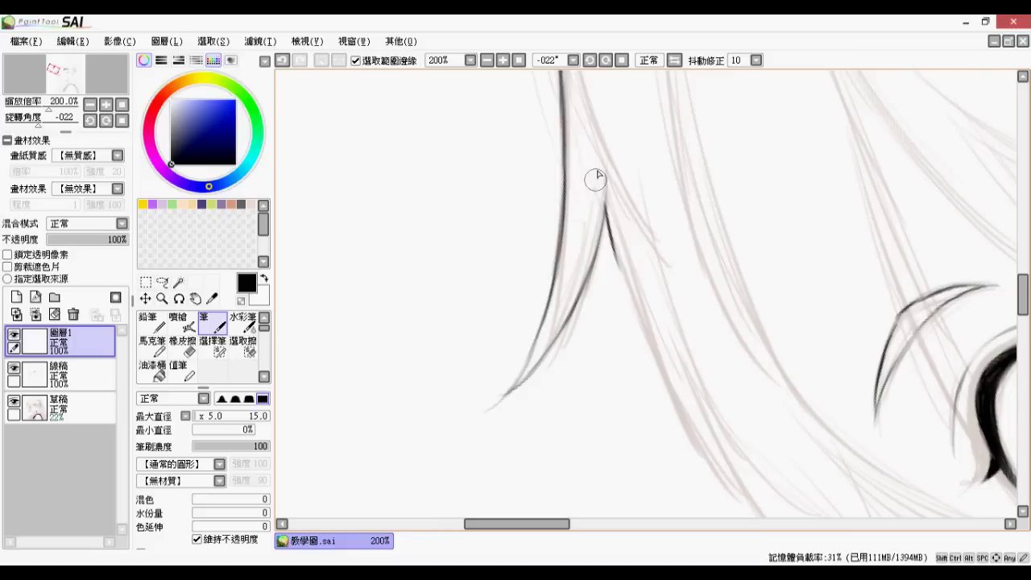
{"action": "left_click_drag", "start_coordinate": [600, 165], "coordinate": [561, 272]}
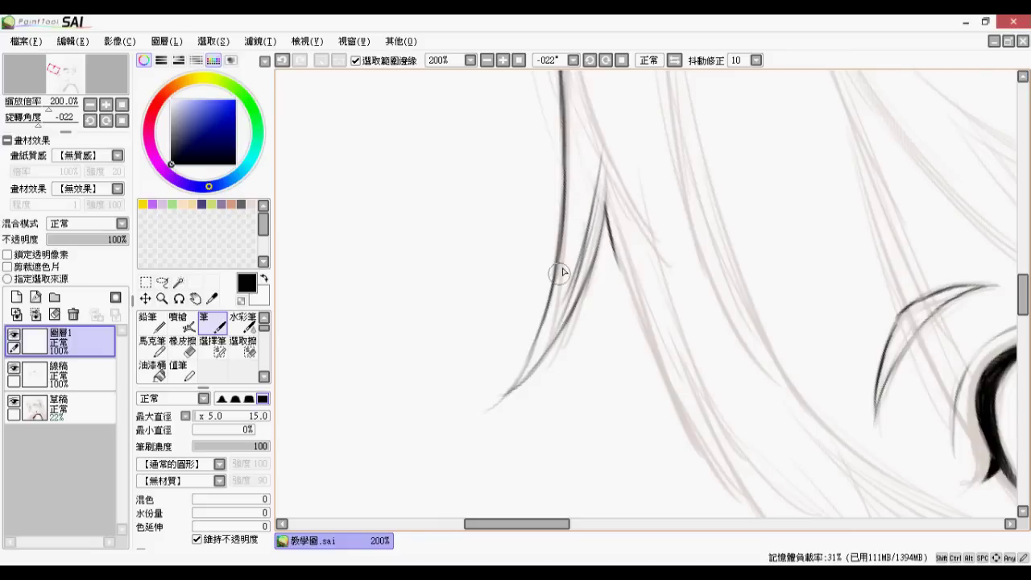
{"action": "key", "text": "ctrl+z"}
{"action": "key", "text": "ctrl+z"}
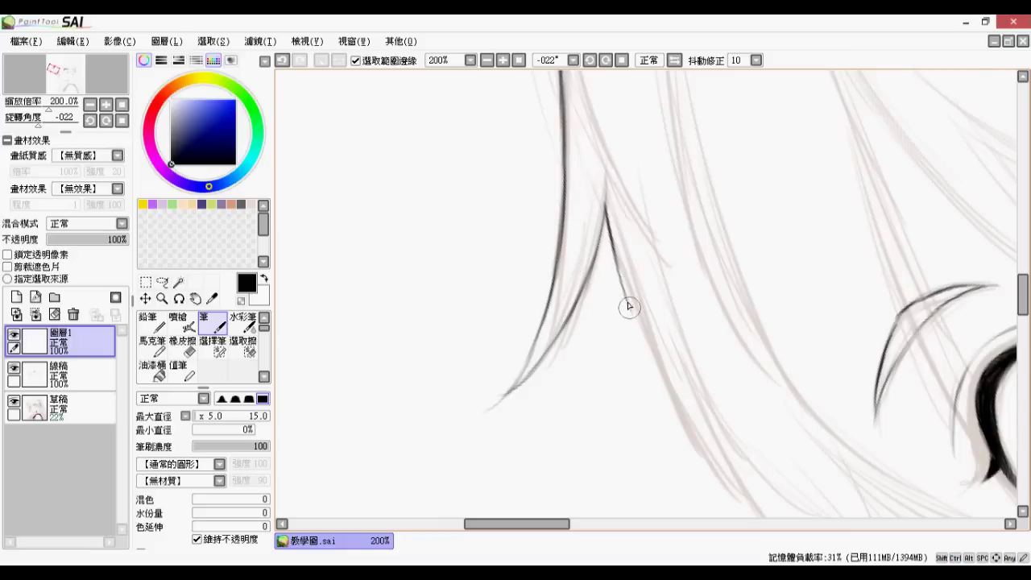
{"action": "left_click_drag", "start_coordinate": [610, 240], "coordinate": [641, 322]}
{"action": "key", "text": "space"}
{"action": "left_click_drag", "start_coordinate": [722, 408], "coordinate": [578, 296]}
{"action": "left_click", "coordinate": [608, 61]}
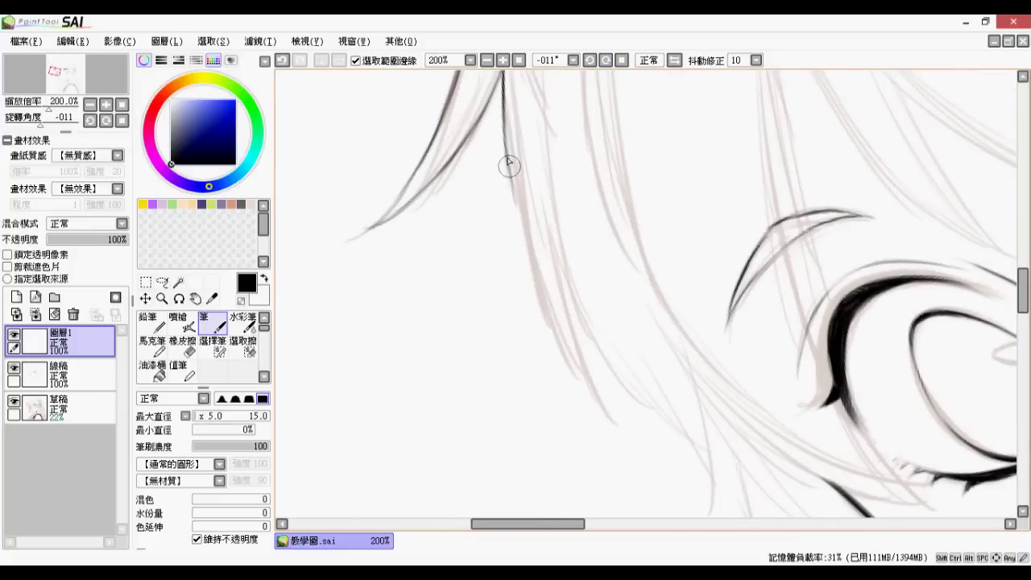
{"action": "left_click_drag", "start_coordinate": [499, 153], "coordinate": [517, 215]}
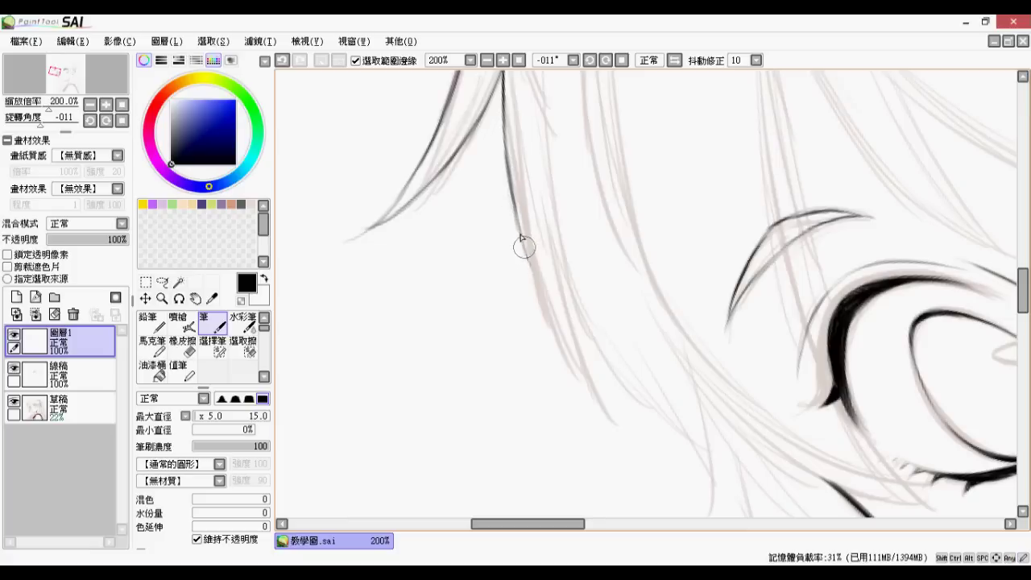
{"action": "left_click_drag", "start_coordinate": [521, 235], "coordinate": [546, 313]}
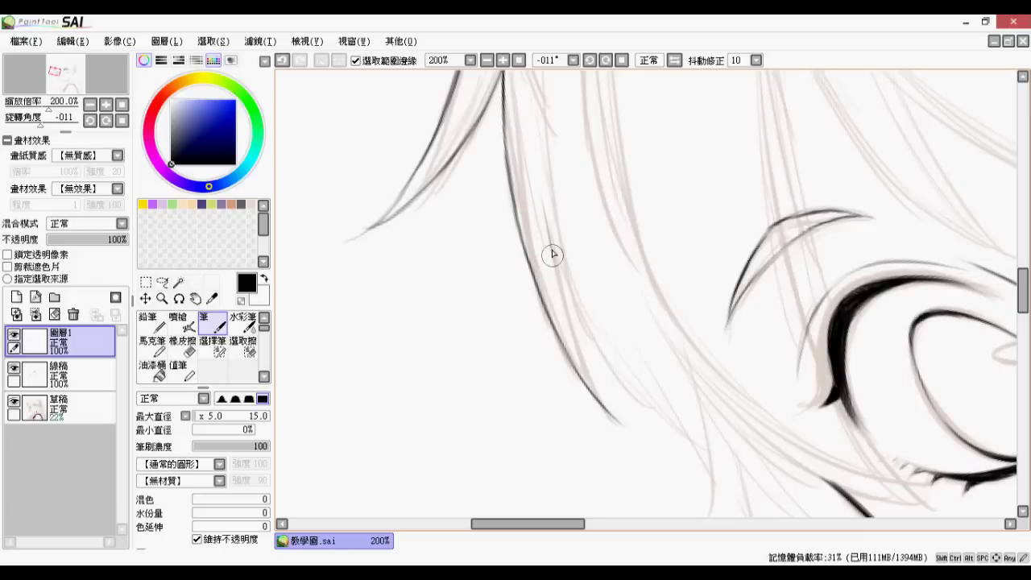
Ink the inner edge and second strand of the side lock, tapering it into pointed ends
{"action": "left_click_drag", "start_coordinate": [558, 281], "coordinate": [574, 336]}
{"action": "left_click_drag", "start_coordinate": [558, 279], "coordinate": [598, 396]}
{"action": "mouse_move", "coordinate": [569, 325]}
{"action": "left_mouse_down"}
{"action": "mouse_move", "coordinate": [604, 405]}
{"action": "mouse_move", "coordinate": [637, 433]}
{"action": "left_mouse_up"}
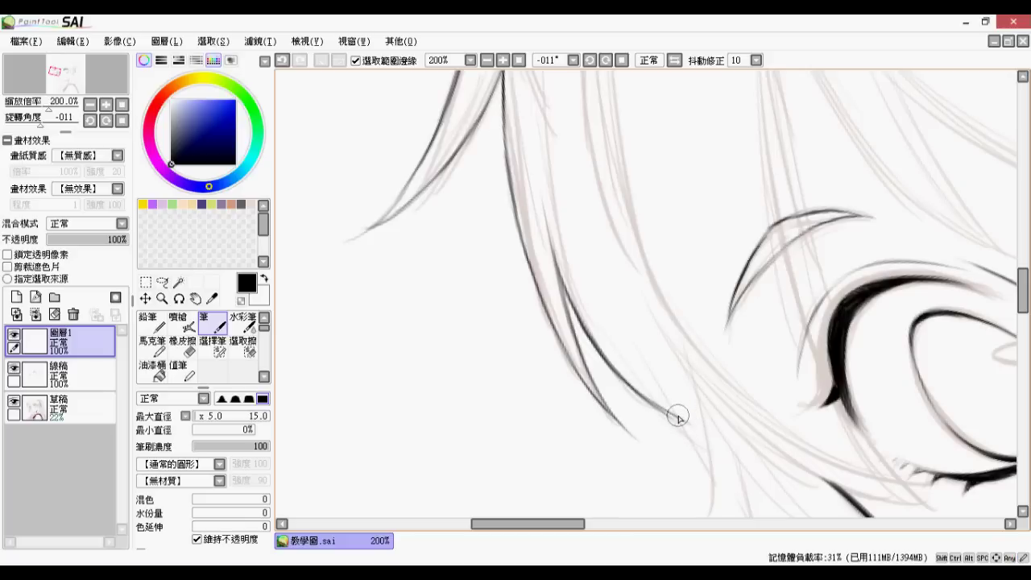
{"action": "key", "text": "ctrl+z"}
{"action": "key", "text": "ctrl+z"}
{"action": "double_click", "coordinate": [606, 61]}
{"action": "left_click_drag", "start_coordinate": [598, 372], "coordinate": [662, 456]}
{"action": "left_click_drag", "start_coordinate": [615, 348], "coordinate": [688, 480]}
{"action": "left_click_drag", "start_coordinate": [613, 290], "coordinate": [633, 394]}
Ink the thin strands hanging beneath the side lock beside the smaller eye's outer corner
{"action": "scroll", "coordinate": [454, 481], "scroll_direction": "down", "scroll_amount": 4}
{"action": "scroll", "coordinate": [498, 488], "scroll_direction": "up", "scroll_amount": 4}
{"action": "left_click_drag", "start_coordinate": [474, 402], "coordinate": [481, 455]}
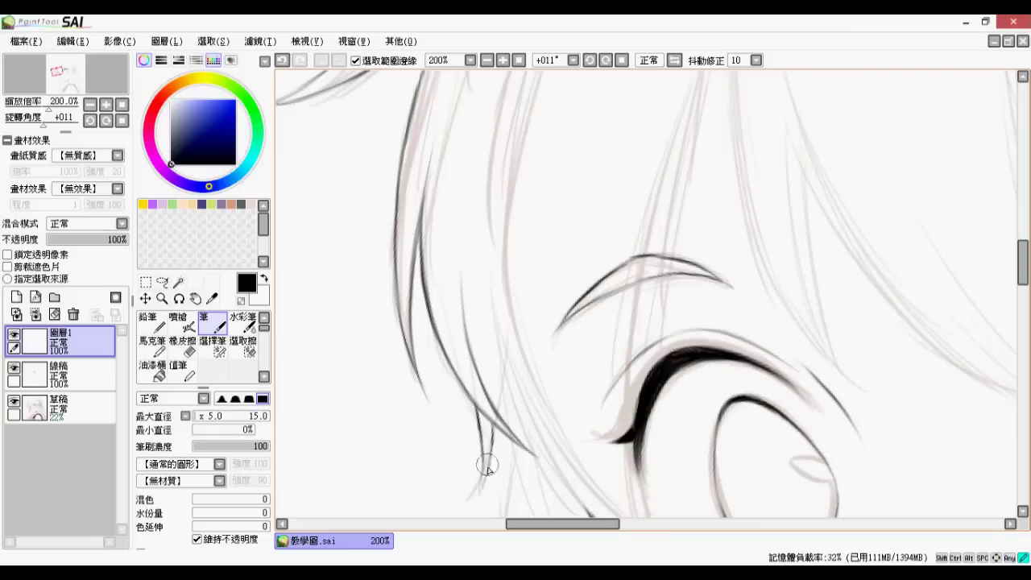
{"action": "left_click_drag", "start_coordinate": [482, 220], "coordinate": [501, 361]}
{"action": "left_click_drag", "start_coordinate": [507, 385], "coordinate": [428, 292]}
{"action": "mouse_move", "coordinate": [417, 245]}
{"action": "left_mouse_down"}
{"action": "mouse_move", "coordinate": [508, 409]}
{"action": "mouse_move", "coordinate": [590, 455]}
{"action": "left_mouse_up"}
{"action": "left_click_drag", "start_coordinate": [435, 351], "coordinate": [483, 460]}
{"action": "mouse_move", "coordinate": [456, 353]}
{"action": "left_mouse_down"}
{"action": "mouse_move", "coordinate": [462, 399]}
{"action": "mouse_move", "coordinate": [518, 483]}
{"action": "left_mouse_up"}
{"action": "left_click_drag", "start_coordinate": [561, 352], "coordinate": [609, 468]}
Ink the bang strands that fall across the smaller eye's eyebrow to its upper lash line
{"action": "left_click_drag", "start_coordinate": [634, 272], "coordinate": [476, 473]}
{"action": "mouse_move", "coordinate": [466, 145]}
{"action": "left_mouse_down"}
{"action": "mouse_move", "coordinate": [432, 262]}
{"action": "mouse_move", "coordinate": [427, 451]}
{"action": "left_mouse_up"}
{"action": "left_click_drag", "start_coordinate": [422, 413], "coordinate": [427, 453]}
{"action": "mouse_move", "coordinate": [417, 225]}
{"action": "left_mouse_down"}
{"action": "mouse_move", "coordinate": [382, 435]}
{"action": "mouse_move", "coordinate": [383, 509]}
{"action": "left_mouse_up"}
{"action": "scroll", "coordinate": [488, 148], "scroll_direction": "down", "scroll_amount": 1}
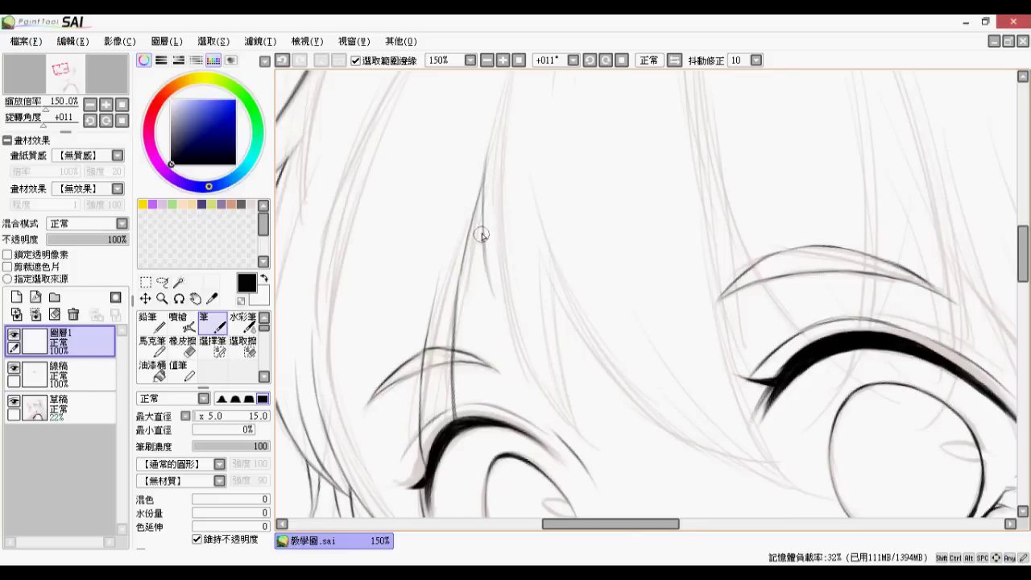
Ink the side strands and long curve of the bang lock that sweeps between the two eyes
{"action": "left_click_drag", "start_coordinate": [505, 329], "coordinate": [586, 435]}
{"action": "left_click_drag", "start_coordinate": [570, 390], "coordinate": [588, 440]}
{"action": "left_click_drag", "start_coordinate": [534, 226], "coordinate": [580, 343]}
{"action": "scroll", "coordinate": [550, 288], "scroll_direction": "up", "scroll_amount": 2}
{"action": "scroll", "coordinate": [551, 284], "scroll_direction": "down", "scroll_amount": 2}
{"action": "mouse_move", "coordinate": [541, 252]}
{"action": "left_mouse_down"}
{"action": "mouse_move", "coordinate": [553, 311]}
{"action": "mouse_move", "coordinate": [432, 239]}
{"action": "left_mouse_up"}
{"action": "mouse_move", "coordinate": [451, 285]}
{"action": "left_mouse_down"}
{"action": "mouse_move", "coordinate": [559, 378]}
{"action": "mouse_move", "coordinate": [621, 387]}
{"action": "left_mouse_up"}
Ink the lower edge and pointed tip of the central bang lock near the larger eye, redrawing the unsatisfactory strokes
{"action": "scroll", "coordinate": [580, 346], "scroll_direction": "down", "scroll_amount": 1}
{"action": "scroll", "coordinate": [579, 333], "scroll_direction": "up", "scroll_amount": 2}
{"action": "left_click_drag", "start_coordinate": [555, 308], "coordinate": [646, 348]}
{"action": "left_click_drag", "start_coordinate": [580, 322], "coordinate": [707, 356]}
{"action": "left_click_drag", "start_coordinate": [624, 272], "coordinate": [690, 353]}
{"action": "key", "text": "ctrl+z"}
{"action": "left_click_drag", "start_coordinate": [534, 269], "coordinate": [683, 310]}
{"action": "mouse_move", "coordinate": [624, 268]}
{"action": "left_mouse_down"}
{"action": "mouse_move", "coordinate": [624, 288]}
{"action": "mouse_move", "coordinate": [691, 354]}
{"action": "left_mouse_up"}
{"action": "scroll", "coordinate": [695, 344], "scroll_direction": "down", "scroll_amount": 3}
{"action": "key", "text": "ctrl+z"}
{"action": "key", "text": "ctrl+z"}
{"action": "scroll", "coordinate": [667, 339], "scroll_direction": "up", "scroll_amount": 3}
{"action": "left_click_drag", "start_coordinate": [538, 280], "coordinate": [693, 363]}
Ink the bang strands crossing the larger eye's inner corner and a long strand down to its eyebrow
{"action": "left_click_drag", "start_coordinate": [636, 177], "coordinate": [510, 400]}
{"action": "mouse_move", "coordinate": [484, 120]}
{"action": "left_mouse_down"}
{"action": "mouse_move", "coordinate": [535, 270]}
{"action": "mouse_move", "coordinate": [639, 405]}
{"action": "left_mouse_up"}
{"action": "mouse_move", "coordinate": [513, 203]}
{"action": "left_mouse_down"}
{"action": "mouse_move", "coordinate": [535, 344]}
{"action": "mouse_move", "coordinate": [491, 226]}
{"action": "left_mouse_up"}
{"action": "mouse_move", "coordinate": [485, 156]}
{"action": "left_mouse_down"}
{"action": "mouse_move", "coordinate": [508, 287]}
{"action": "mouse_move", "coordinate": [528, 330]}
{"action": "left_mouse_up"}
{"action": "left_click_drag", "start_coordinate": [482, 297], "coordinate": [559, 462]}
{"action": "left_click_drag", "start_coordinate": [464, 153], "coordinate": [518, 332]}
{"action": "left_click_drag", "start_coordinate": [467, 220], "coordinate": [488, 327]}
{"action": "scroll", "coordinate": [654, 240], "scroll_direction": "down", "scroll_amount": 3}
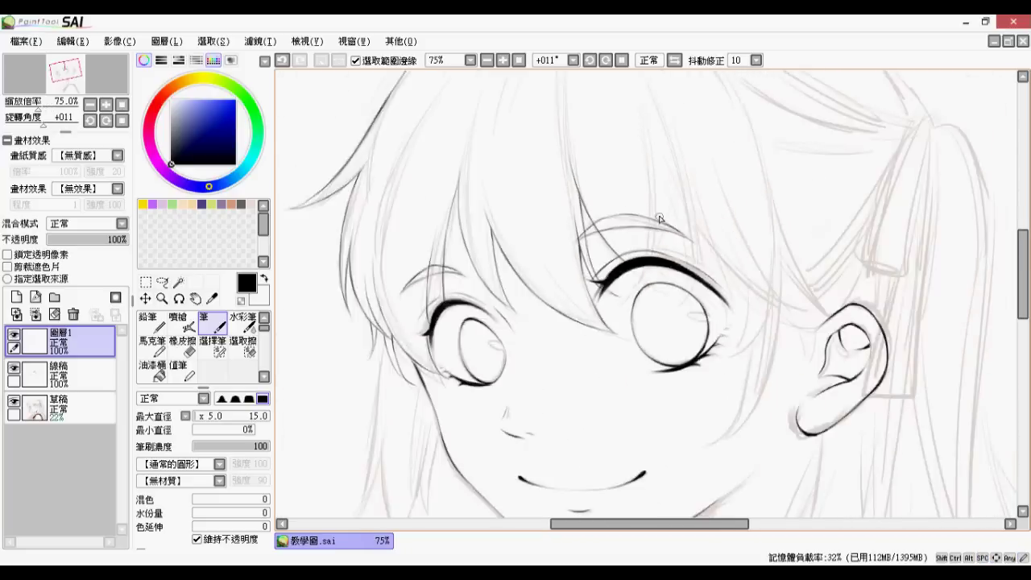
{"action": "scroll", "coordinate": [525, 185], "scroll_direction": "up", "scroll_amount": 1}
{"action": "left_click_drag", "start_coordinate": [644, 229], "coordinate": [690, 413]}
Lower the sketch layer's opacity to 11% and reselect the new hair layer
{"action": "left_click", "coordinate": [64, 407]}
{"action": "left_click", "coordinate": [55, 239]}
{"action": "left_click", "coordinate": [65, 342]}
Ink the narrow bang strands falling over the larger eye's eyebrow and upper lash line
{"action": "left_click_drag", "start_coordinate": [710, 458], "coordinate": [636, 353]}
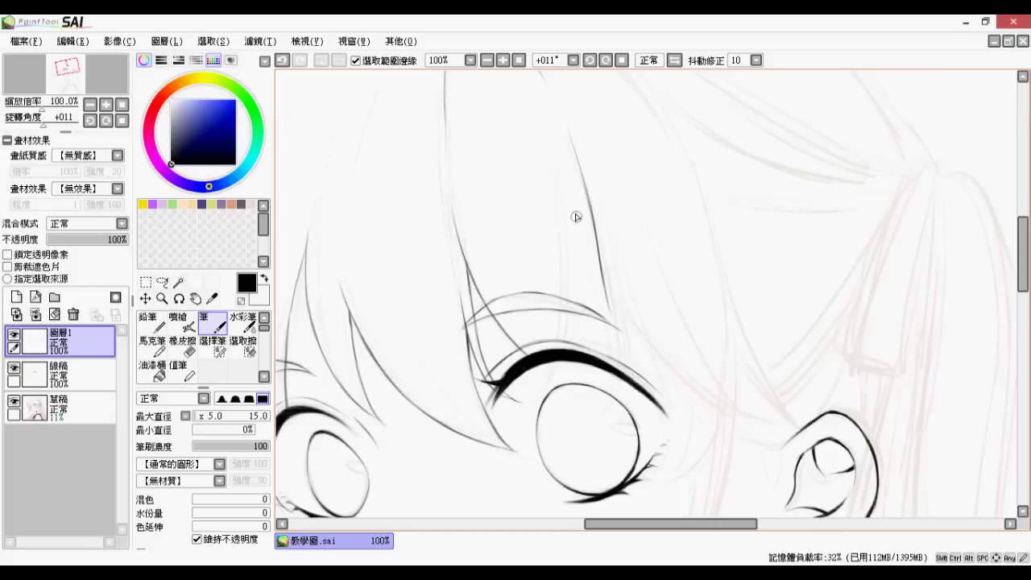
{"action": "left_click_drag", "start_coordinate": [558, 160], "coordinate": [568, 268]}
{"action": "scroll", "coordinate": [568, 229], "scroll_direction": "up", "scroll_amount": 2}
{"action": "left_click_drag", "start_coordinate": [571, 208], "coordinate": [559, 448]}
{"action": "mouse_move", "coordinate": [580, 272]}
{"action": "left_mouse_down"}
{"action": "mouse_move", "coordinate": [613, 412]}
{"action": "mouse_move", "coordinate": [612, 475]}
{"action": "left_mouse_up"}
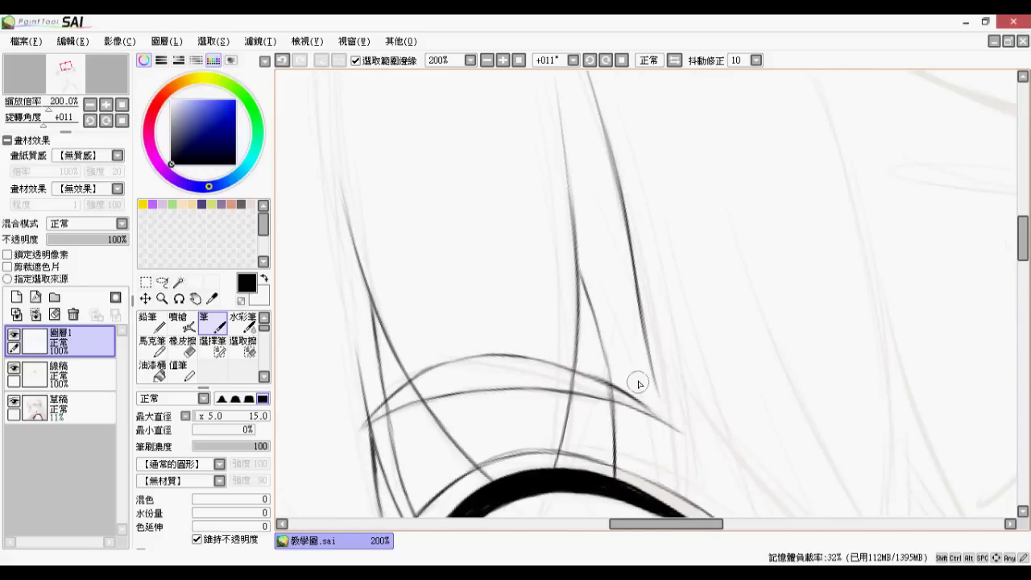
{"action": "scroll", "coordinate": [601, 403], "scroll_direction": "down", "scroll_amount": 1}
{"action": "left_click_drag", "start_coordinate": [608, 322], "coordinate": [670, 442]}
{"action": "left_click_drag", "start_coordinate": [604, 414], "coordinate": [605, 393]}
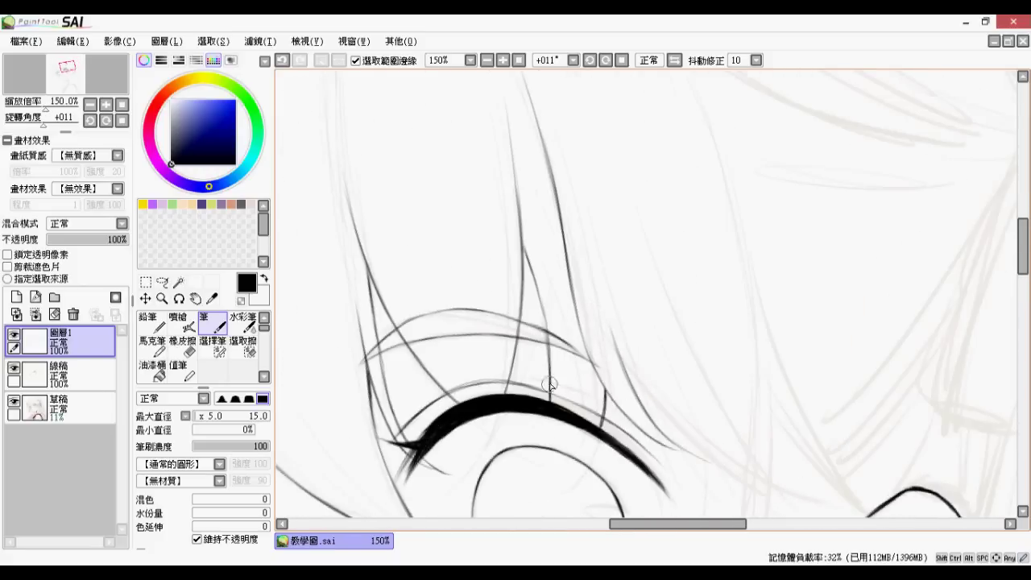
{"action": "left_click_drag", "start_coordinate": [467, 413], "coordinate": [509, 436]}
{"action": "scroll", "coordinate": [645, 306], "scroll_direction": "down", "scroll_amount": 1}
Ink the sweeping bang locks from above the larger eye's outer corner towards the top of the ear
{"action": "mouse_move", "coordinate": [691, 261]}
{"action": "left_mouse_down"}
{"action": "mouse_move", "coordinate": [727, 298]}
{"action": "mouse_move", "coordinate": [713, 500]}
{"action": "left_mouse_up"}
{"action": "scroll", "coordinate": [564, 322], "scroll_direction": "up", "scroll_amount": 2}
{"action": "mouse_move", "coordinate": [395, 168]}
{"action": "left_mouse_down"}
{"action": "mouse_move", "coordinate": [563, 250]}
{"action": "mouse_move", "coordinate": [644, 347]}
{"action": "left_mouse_up"}
{"action": "left_click_drag", "start_coordinate": [596, 297], "coordinate": [480, 198]}
{"action": "left_click_drag", "start_coordinate": [520, 233], "coordinate": [626, 401]}
{"action": "scroll", "coordinate": [626, 401], "scroll_direction": "down", "scroll_amount": 3}
{"action": "mouse_move", "coordinate": [644, 443]}
{"action": "left_mouse_down"}
{"action": "mouse_move", "coordinate": [562, 362]}
{"action": "mouse_move", "coordinate": [618, 288]}
{"action": "left_mouse_up"}
{"action": "scroll", "coordinate": [564, 298], "scroll_direction": "up", "scroll_amount": 2}
{"action": "left_click_drag", "start_coordinate": [534, 384], "coordinate": [648, 443]}
{"action": "left_click_drag", "start_coordinate": [556, 319], "coordinate": [675, 452]}
{"action": "left_click_drag", "start_coordinate": [607, 235], "coordinate": [646, 351]}
{"action": "left_click_drag", "start_coordinate": [628, 298], "coordinate": [725, 447]}
Ink the pointed strands beside the larger eye's outer corner and the long lock falling in front of the ear
{"action": "mouse_move", "coordinate": [671, 414]}
{"action": "left_mouse_down"}
{"action": "mouse_move", "coordinate": [713, 439]}
{"action": "mouse_move", "coordinate": [734, 289]}
{"action": "left_mouse_up"}
{"action": "left_click_drag", "start_coordinate": [623, 244], "coordinate": [622, 288]}
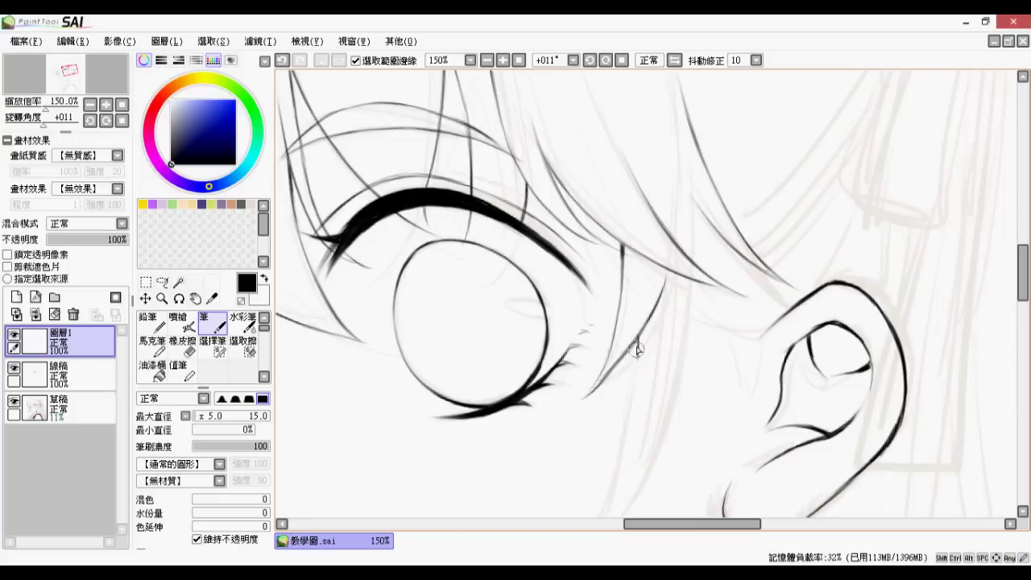
{"action": "left_click_drag", "start_coordinate": [651, 414], "coordinate": [651, 325]}
{"action": "left_click_drag", "start_coordinate": [637, 256], "coordinate": [615, 392]}
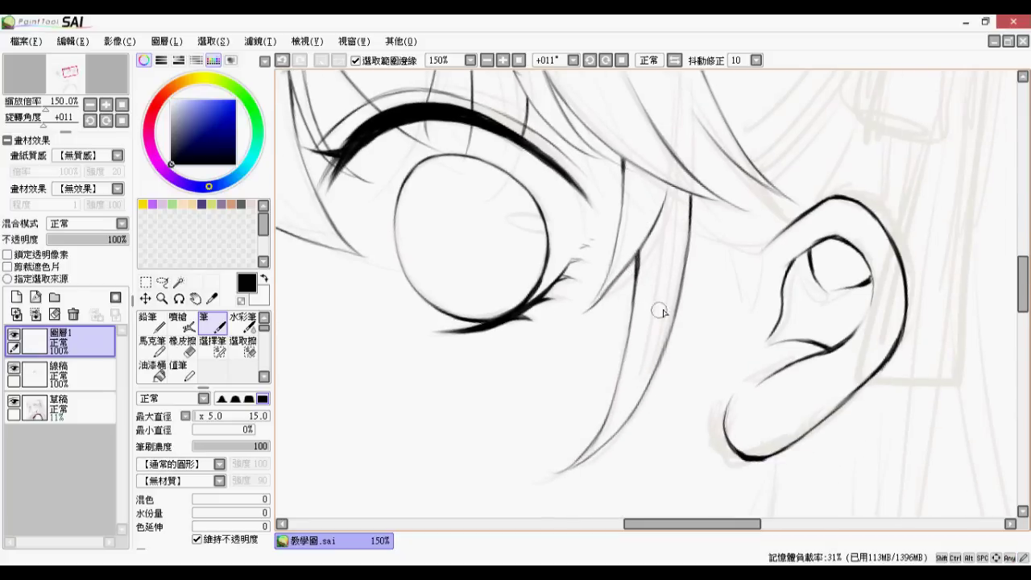
{"action": "left_click_drag", "start_coordinate": [731, 250], "coordinate": [744, 314]}
{"action": "left_click_drag", "start_coordinate": [760, 246], "coordinate": [745, 302]}
Ink the long inner strand lines of the bangs above the smaller eye
{"action": "scroll", "coordinate": [750, 247], "scroll_direction": "down", "scroll_amount": 3}
{"action": "left_click_drag", "start_coordinate": [534, 76], "coordinate": [613, 164]}
{"action": "scroll", "coordinate": [612, 165], "scroll_direction": "up", "scroll_amount": 2}
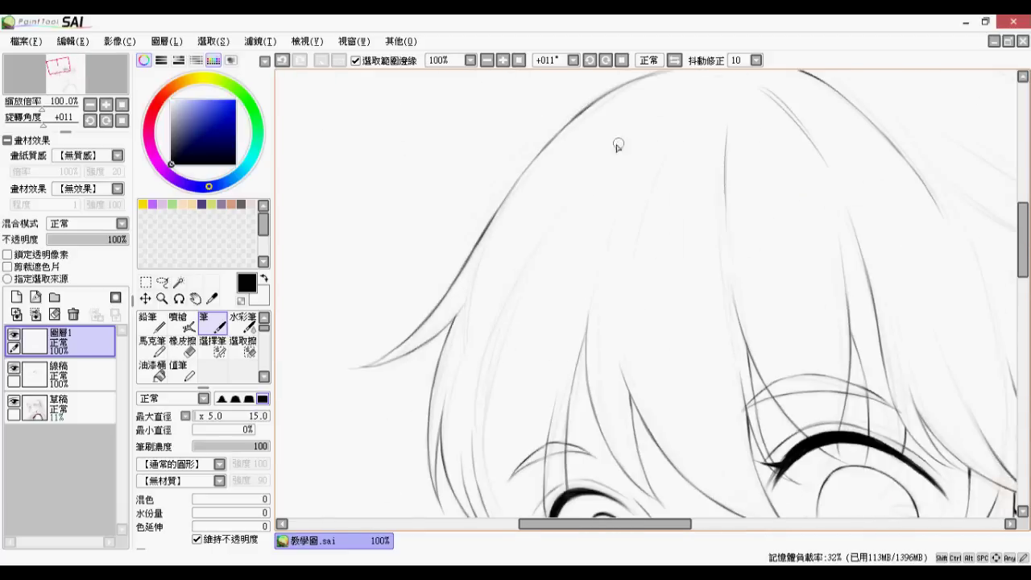
{"action": "scroll", "coordinate": [600, 292], "scroll_direction": "up", "scroll_amount": 1}
{"action": "left_click_drag", "start_coordinate": [602, 240], "coordinate": [580, 376]}
{"action": "left_click_drag", "start_coordinate": [584, 314], "coordinate": [589, 426]}
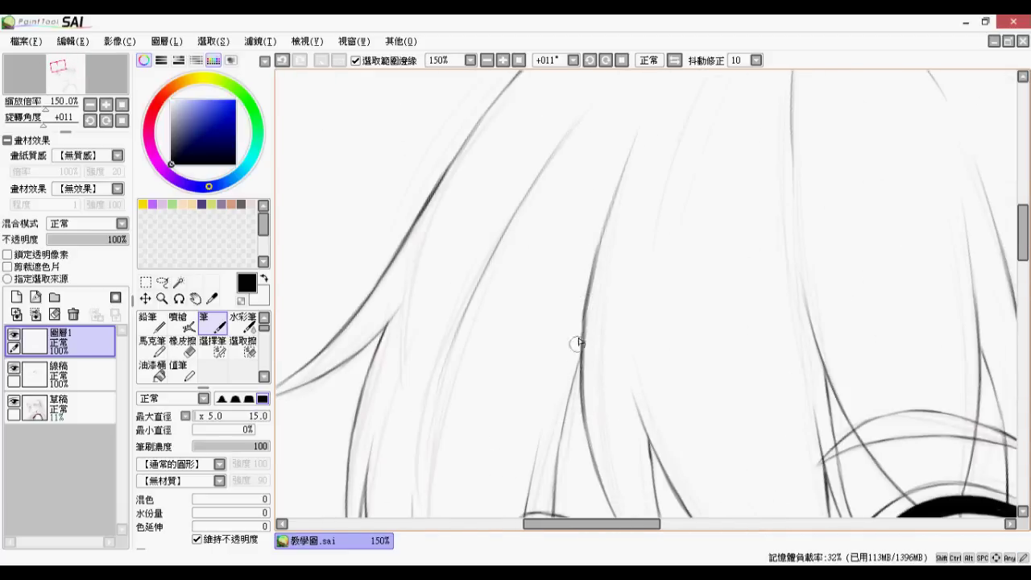
{"action": "scroll", "coordinate": [572, 407], "scroll_direction": "down", "scroll_amount": 4}
{"action": "scroll", "coordinate": [620, 195], "scroll_direction": "up", "scroll_amount": 3}
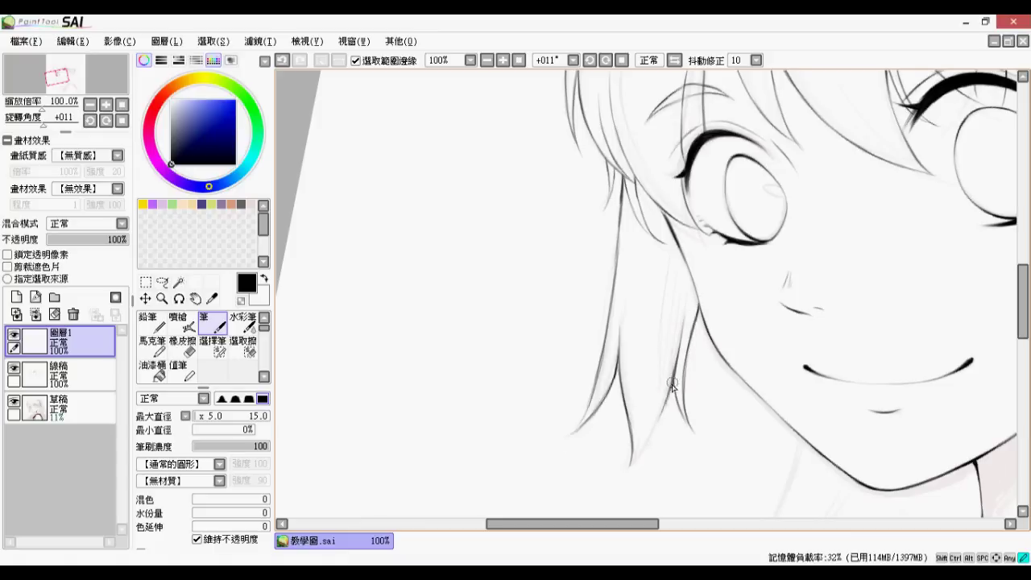
Ink the head's outline from the crown around the back to the base of the ponytail
{"action": "scroll", "coordinate": [630, 456], "scroll_direction": "down", "scroll_amount": 2}
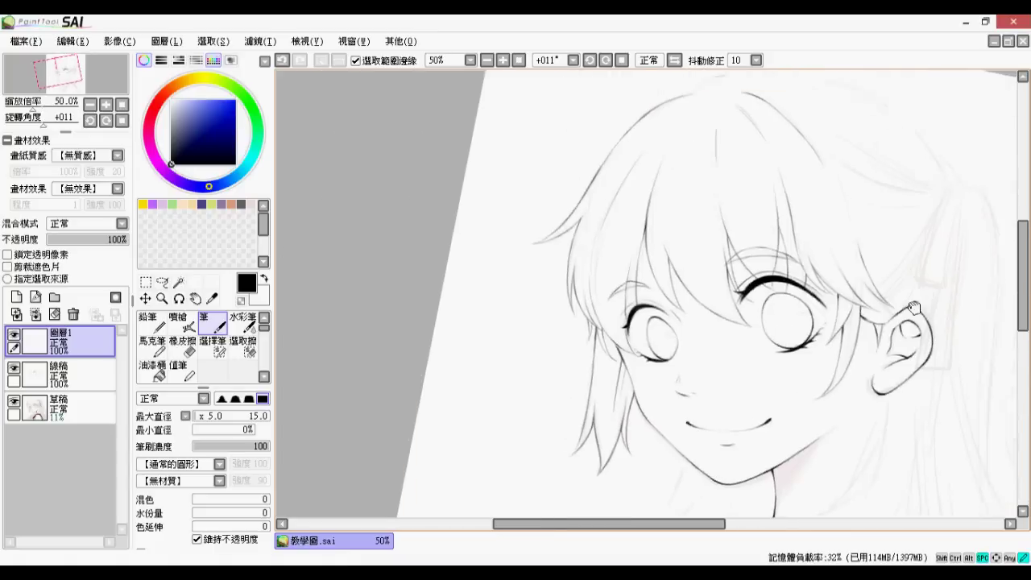
{"action": "key", "text": "End"}
{"action": "key", "text": "End"}
{"action": "key", "text": "End"}
{"action": "left_click_drag", "start_coordinate": [956, 290], "coordinate": [668, 288]}
{"action": "scroll", "coordinate": [668, 288], "scroll_direction": "up", "scroll_amount": 3}
{"action": "mouse_move", "coordinate": [490, 150]}
{"action": "left_mouse_down"}
{"action": "mouse_move", "coordinate": [596, 192]}
{"action": "mouse_move", "coordinate": [665, 237]}
{"action": "left_mouse_up"}
{"action": "left_click_drag", "start_coordinate": [768, 407], "coordinate": [669, 344]}
{"action": "left_click_drag", "start_coordinate": [669, 345], "coordinate": [649, 349], "text": "alt"}
{"action": "mouse_move", "coordinate": [601, 134]}
{"action": "left_mouse_down"}
{"action": "mouse_move", "coordinate": [673, 266]}
{"action": "mouse_move", "coordinate": [705, 395]}
{"action": "mouse_move", "coordinate": [644, 268]}
{"action": "left_mouse_up"}
{"action": "left_click_drag", "start_coordinate": [630, 197], "coordinate": [651, 367]}
{"action": "mouse_move", "coordinate": [651, 349]}
{"action": "left_mouse_down"}
{"action": "mouse_move", "coordinate": [649, 218]}
{"action": "mouse_move", "coordinate": [640, 351]}
{"action": "left_mouse_up"}
Ink the long outer edge of the sweeping bangs from the crown down towards the top of the ear
{"action": "scroll", "coordinate": [639, 347], "scroll_direction": "up", "scroll_amount": 1}
{"action": "left_click_drag", "start_coordinate": [645, 297], "coordinate": [619, 404]}
{"action": "mouse_move", "coordinate": [612, 419]}
{"action": "left_mouse_down"}
{"action": "mouse_move", "coordinate": [665, 262]}
{"action": "mouse_move", "coordinate": [626, 338]}
{"action": "left_mouse_up"}
{"action": "left_click_drag", "start_coordinate": [664, 259], "coordinate": [605, 372]}
{"action": "left_click_drag", "start_coordinate": [629, 324], "coordinate": [592, 397]}
{"action": "mouse_move", "coordinate": [635, 312]}
{"action": "left_mouse_down"}
{"action": "mouse_move", "coordinate": [556, 439]}
{"action": "mouse_move", "coordinate": [709, 437]}
{"action": "left_mouse_up"}
{"action": "left_click_drag", "start_coordinate": [709, 438], "coordinate": [680, 357]}
{"action": "left_click_drag", "start_coordinate": [663, 309], "coordinate": [710, 462]}
{"action": "left_click_drag", "start_coordinate": [695, 417], "coordinate": [714, 471]}
{"action": "mouse_move", "coordinate": [686, 375]}
{"action": "left_mouse_down"}
{"action": "mouse_move", "coordinate": [703, 435]}
{"action": "mouse_move", "coordinate": [615, 443]}
{"action": "left_mouse_up"}
{"action": "scroll", "coordinate": [703, 435], "scroll_direction": "down", "scroll_amount": 2}
{"action": "scroll", "coordinate": [453, 173], "scroll_direction": "up", "scroll_amount": 2}
Ink the tapering strands inside the side lock between the larger eye and the ear
{"action": "left_click_drag", "start_coordinate": [465, 229], "coordinate": [432, 334]}
{"action": "left_click_drag", "start_coordinate": [449, 266], "coordinate": [430, 347]}
{"action": "left_click_drag", "start_coordinate": [452, 399], "coordinate": [572, 303]}
{"action": "left_click_drag", "start_coordinate": [552, 222], "coordinate": [454, 451]}
{"action": "left_click_drag", "start_coordinate": [516, 311], "coordinate": [482, 400]}
{"action": "left_click_drag", "start_coordinate": [482, 399], "coordinate": [521, 298]}
{"action": "left_click_drag", "start_coordinate": [522, 292], "coordinate": [456, 428]}
{"action": "scroll", "coordinate": [543, 236], "scroll_direction": "down", "scroll_amount": 2}
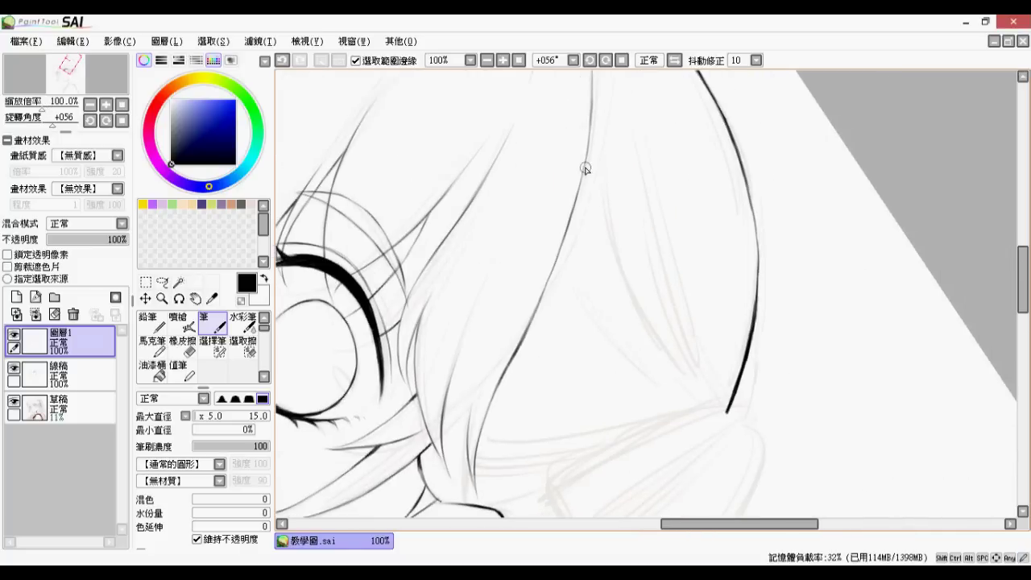
Ink the pulled-back strands running from the sweeping bang edge and above the ear to the ponytail base
{"action": "left_click_drag", "start_coordinate": [605, 234], "coordinate": [693, 384]}
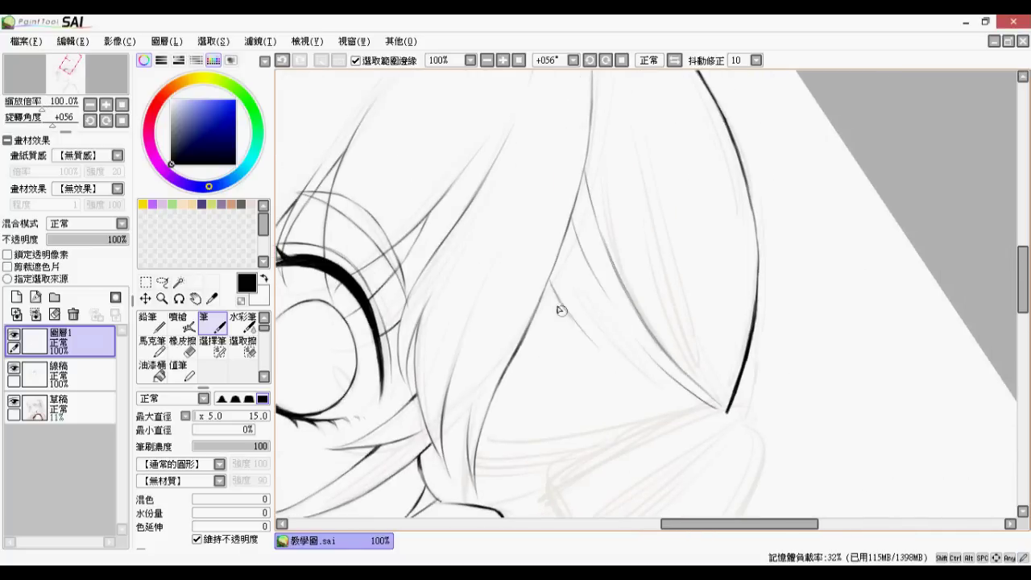
{"action": "left_click", "coordinate": [606, 60]}
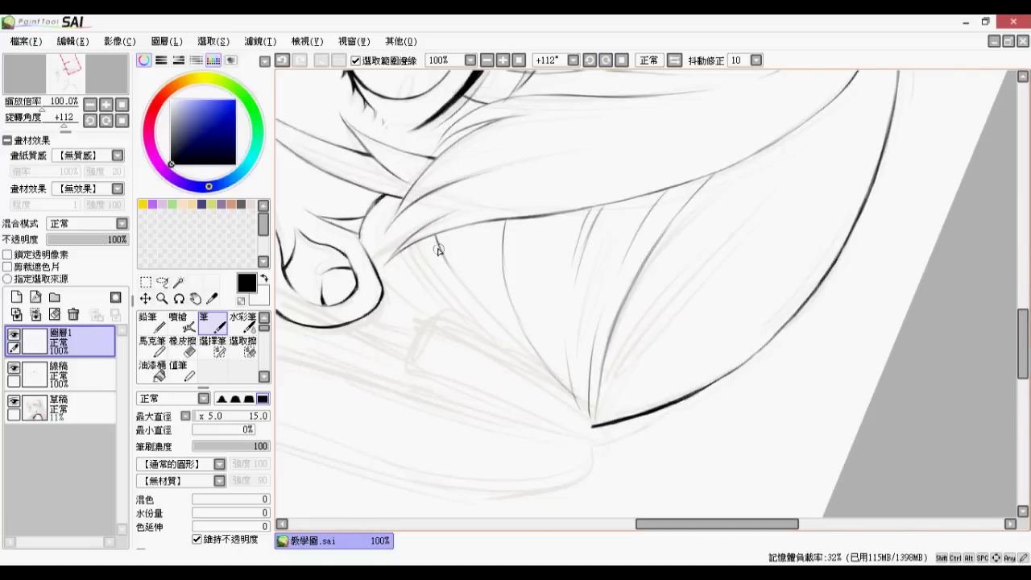
{"action": "left_click_drag", "start_coordinate": [405, 246], "coordinate": [467, 327]}
Ink the rounded top of the ponytail at its base and the short hair line just behind the ear
{"action": "left_click", "coordinate": [589, 60]}
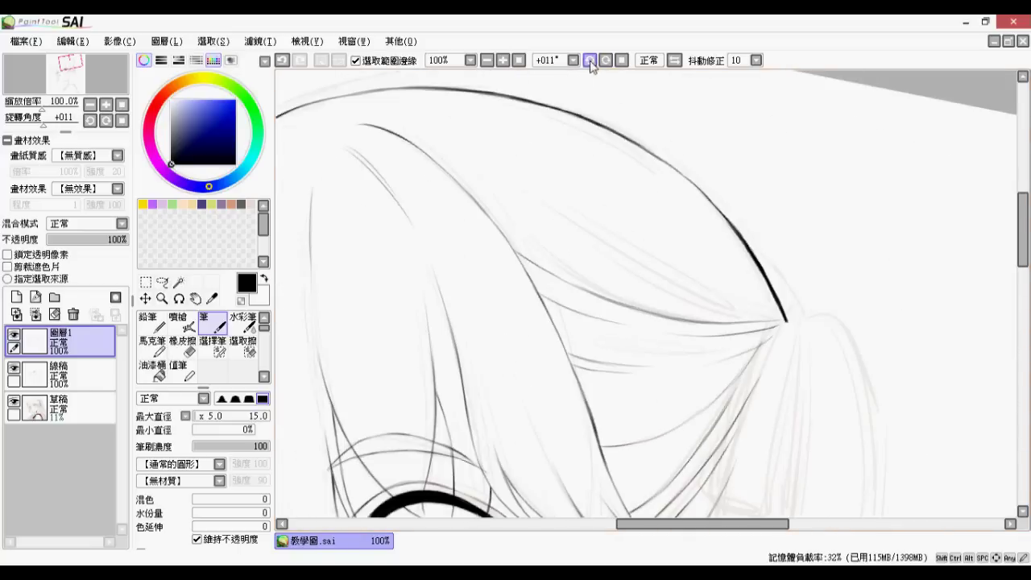
{"action": "scroll", "coordinate": [730, 239], "scroll_direction": "down", "scroll_amount": 2}
{"action": "mouse_move", "coordinate": [748, 436]}
{"action": "left_mouse_down"}
{"action": "mouse_move", "coordinate": [669, 317]}
{"action": "mouse_move", "coordinate": [655, 411]}
{"action": "left_mouse_up"}
{"action": "scroll", "coordinate": [655, 412], "scroll_direction": "up", "scroll_amount": 3}
{"action": "left_click_drag", "start_coordinate": [598, 250], "coordinate": [580, 261]}
{"action": "scroll", "coordinate": [622, 253], "scroll_direction": "down", "scroll_amount": 2}
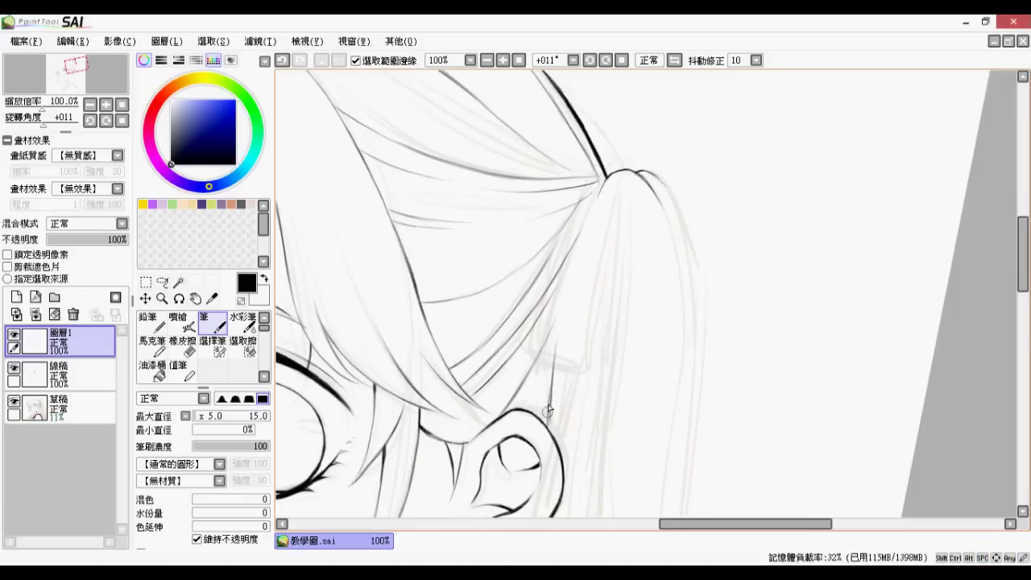
Ink the ponytail's inner edge from its base down past the ear in long, curved strokes
{"action": "left_click_drag", "start_coordinate": [613, 221], "coordinate": [563, 466]}
{"action": "left_click_drag", "start_coordinate": [619, 245], "coordinate": [601, 371]}
{"action": "left_click_drag", "start_coordinate": [646, 469], "coordinate": [656, 331]}
{"action": "left_click_drag", "start_coordinate": [613, 247], "coordinate": [603, 377]}
{"action": "left_click_drag", "start_coordinate": [618, 435], "coordinate": [646, 311]}
{"action": "left_click_drag", "start_coordinate": [629, 225], "coordinate": [650, 347]}
{"action": "mouse_move", "coordinate": [655, 347]}
{"action": "left_mouse_down"}
{"action": "mouse_move", "coordinate": [575, 223]}
{"action": "mouse_move", "coordinate": [629, 414]}
{"action": "left_mouse_up"}
{"action": "left_click_drag", "start_coordinate": [622, 399], "coordinate": [563, 266]}
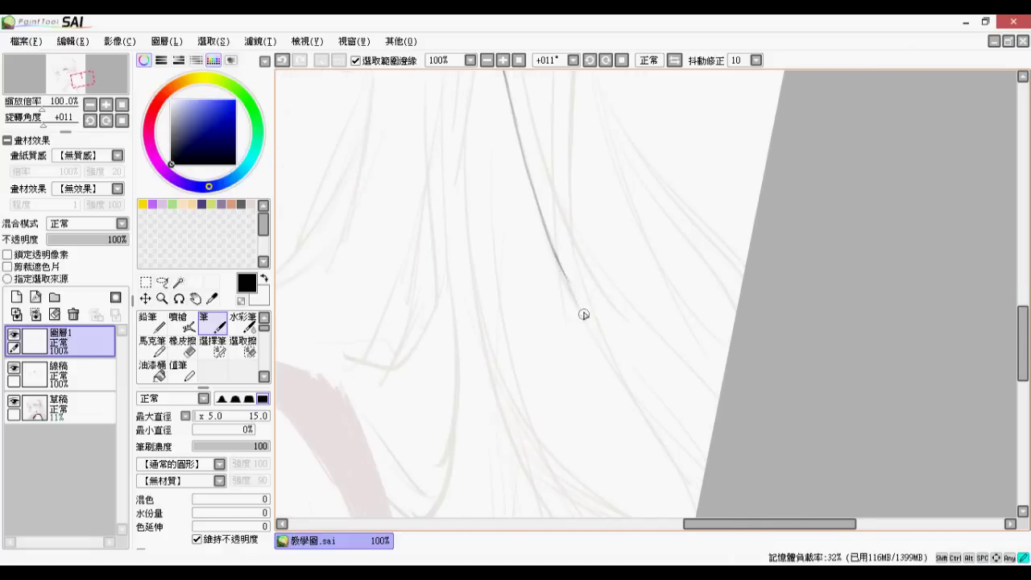
Extend the ponytail's lower strands in two long curves out to the edge of the canvas
{"action": "left_click_drag", "start_coordinate": [604, 345], "coordinate": [704, 498]}
{"action": "left_click_drag", "start_coordinate": [612, 291], "coordinate": [717, 404]}
{"action": "left_click_drag", "start_coordinate": [717, 404], "coordinate": [529, 165]}
{"action": "left_click_drag", "start_coordinate": [557, 335], "coordinate": [586, 412]}
{"action": "scroll", "coordinate": [580, 392], "scroll_direction": "down", "scroll_amount": 2}
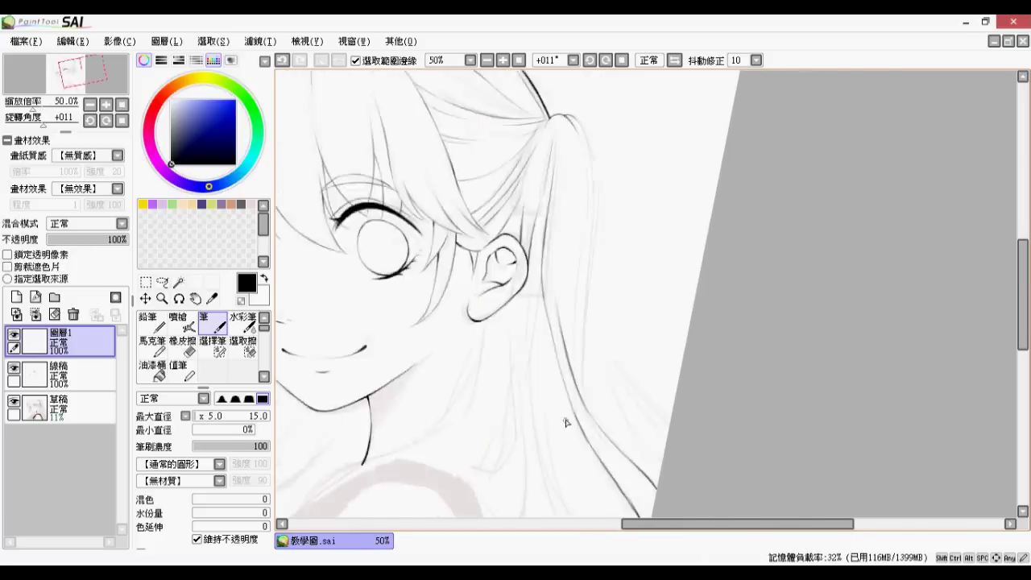
Ink a long strand line down the middle of the ponytail beside the ear
{"action": "scroll", "coordinate": [576, 146], "scroll_direction": "up", "scroll_amount": 2}
{"action": "left_click_drag", "start_coordinate": [580, 360], "coordinate": [572, 223]}
{"action": "left_click_drag", "start_coordinate": [573, 234], "coordinate": [569, 296]}
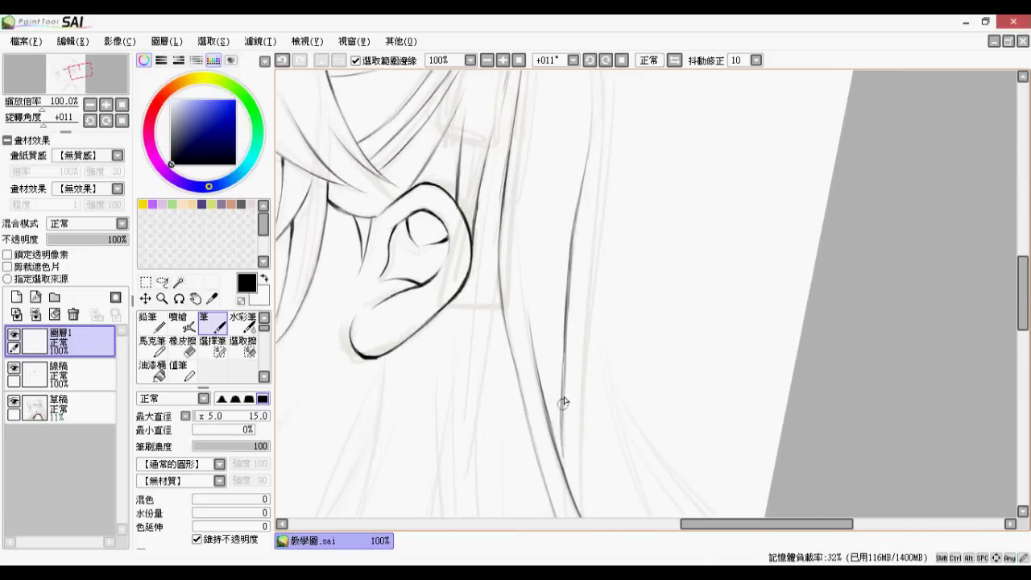
{"action": "left_click_drag", "start_coordinate": [563, 400], "coordinate": [568, 483]}
{"action": "scroll", "coordinate": [567, 471], "scroll_direction": "up", "scroll_amount": 2}
{"action": "left_click_drag", "start_coordinate": [557, 425], "coordinate": [570, 492]}
Ink a second long strand parallel to the ponytail's middle line, running down towards its lower curve
{"action": "scroll", "coordinate": [569, 484], "scroll_direction": "down", "scroll_amount": 2}
{"action": "left_click_drag", "start_coordinate": [594, 165], "coordinate": [592, 354]}
{"action": "scroll", "coordinate": [592, 355], "scroll_direction": "up", "scroll_amount": 2}
{"action": "left_click_drag", "start_coordinate": [556, 249], "coordinate": [585, 318]}
{"action": "left_click_drag", "start_coordinate": [625, 449], "coordinate": [589, 294]}
{"action": "left_click_drag", "start_coordinate": [556, 207], "coordinate": [560, 323]}
{"action": "left_click_drag", "start_coordinate": [573, 379], "coordinate": [568, 209]}
Join the two middle strands to the ponytail's lower curve and thicken the lines where they meet
{"action": "left_click_drag", "start_coordinate": [560, 189], "coordinate": [546, 326]}
{"action": "left_click_drag", "start_coordinate": [595, 433], "coordinate": [608, 338]}
{"action": "left_click_drag", "start_coordinate": [558, 251], "coordinate": [551, 352]}
{"action": "left_click_drag", "start_coordinate": [579, 387], "coordinate": [580, 249]}
{"action": "mouse_move", "coordinate": [548, 214]}
{"action": "left_mouse_down"}
{"action": "mouse_move", "coordinate": [540, 334]}
{"action": "mouse_move", "coordinate": [524, 192]}
{"action": "left_mouse_up"}
{"action": "left_click_drag", "start_coordinate": [525, 183], "coordinate": [515, 348]}
{"action": "left_click_drag", "start_coordinate": [516, 302], "coordinate": [518, 475]}
{"action": "mouse_move", "coordinate": [536, 475]}
{"action": "left_mouse_down"}
{"action": "mouse_move", "coordinate": [508, 384]}
{"action": "mouse_move", "coordinate": [500, 436]}
{"action": "left_mouse_up"}
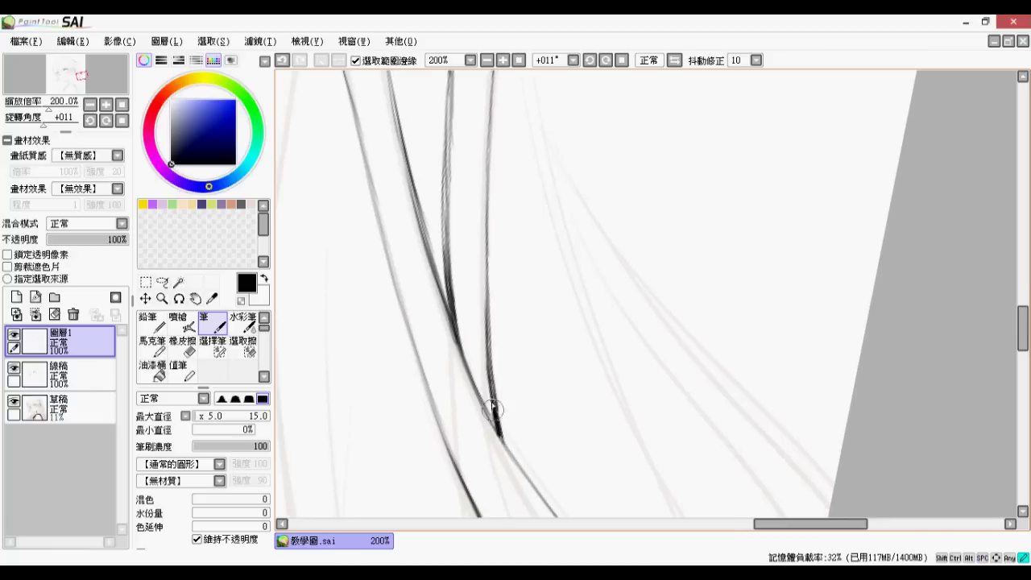
Ink a strand line in the upper ponytail beside the two middle strands
{"action": "scroll", "coordinate": [493, 410], "scroll_direction": "down", "scroll_amount": 3}
{"action": "scroll", "coordinate": [526, 100], "scroll_direction": "up", "scroll_amount": 3}
{"action": "scroll", "coordinate": [528, 101], "scroll_direction": "down", "scroll_amount": 1}
{"action": "left_click_drag", "start_coordinate": [517, 120], "coordinate": [515, 193]}
{"action": "key", "text": "ctrl+plus"}
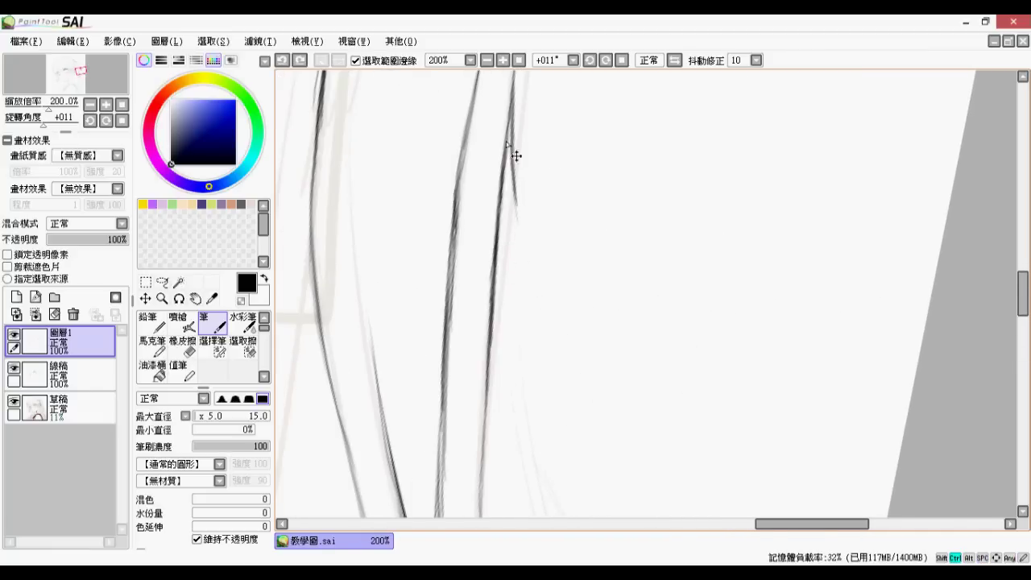
{"action": "mouse_move", "coordinate": [510, 116]}
{"action": "left_mouse_down"}
{"action": "mouse_move", "coordinate": [507, 231]}
{"action": "mouse_move", "coordinate": [524, 365]}
{"action": "mouse_move", "coordinate": [497, 223]}
{"action": "left_mouse_up"}
{"action": "left_click_drag", "start_coordinate": [493, 211], "coordinate": [515, 324]}
Ink long strand lines sweeping from the middle of the ponytail down towards the canvas edge
{"action": "left_click_drag", "start_coordinate": [495, 240], "coordinate": [441, 101]}
{"action": "mouse_move", "coordinate": [459, 181]}
{"action": "left_mouse_down"}
{"action": "mouse_move", "coordinate": [488, 255]}
{"action": "mouse_move", "coordinate": [552, 346]}
{"action": "left_mouse_up"}
{"action": "left_click_drag", "start_coordinate": [594, 410], "coordinate": [480, 314]}
{"action": "mouse_move", "coordinate": [435, 246]}
{"action": "left_mouse_down"}
{"action": "mouse_move", "coordinate": [492, 299]}
{"action": "mouse_move", "coordinate": [630, 481]}
{"action": "left_mouse_up"}
{"action": "mouse_move", "coordinate": [338, 98]}
{"action": "left_mouse_down"}
{"action": "mouse_move", "coordinate": [371, 184]}
{"action": "mouse_move", "coordinate": [458, 334]}
{"action": "mouse_move", "coordinate": [528, 419]}
{"action": "left_mouse_up"}
Add tapering strand lines along the ponytail's lower part and undo the last short stroke
{"action": "scroll", "coordinate": [528, 419], "scroll_direction": "down", "scroll_amount": 3}
{"action": "left_click_drag", "start_coordinate": [432, 282], "coordinate": [539, 445]}
{"action": "left_click_drag", "start_coordinate": [494, 353], "coordinate": [544, 465]}
{"action": "left_click_drag", "start_coordinate": [355, 97], "coordinate": [435, 283]}
{"action": "mouse_move", "coordinate": [423, 108]}
{"action": "left_mouse_down"}
{"action": "mouse_move", "coordinate": [437, 336]}
{"action": "mouse_move", "coordinate": [423, 199]}
{"action": "left_mouse_up"}
{"action": "key", "text": "ctrl+z"}
Build up the ponytail's inner strands with overlapping long strokes that follow the sketch
{"action": "scroll", "coordinate": [427, 251], "scroll_direction": "up", "scroll_amount": 2}
{"action": "left_click_drag", "start_coordinate": [425, 164], "coordinate": [463, 389]}
{"action": "mouse_move", "coordinate": [460, 376]}
{"action": "left_mouse_down"}
{"action": "mouse_move", "coordinate": [402, 115]}
{"action": "mouse_move", "coordinate": [470, 389]}
{"action": "left_mouse_up"}
{"action": "left_click_drag", "start_coordinate": [435, 151], "coordinate": [477, 344]}
{"action": "left_click_drag", "start_coordinate": [467, 373], "coordinate": [439, 220]}
{"action": "left_click_drag", "start_coordinate": [435, 220], "coordinate": [473, 342]}
{"action": "left_click_drag", "start_coordinate": [442, 274], "coordinate": [420, 114]}
{"action": "left_click_drag", "start_coordinate": [422, 146], "coordinate": [516, 331]}
{"action": "left_click_drag", "start_coordinate": [497, 153], "coordinate": [520, 378]}
{"action": "mouse_move", "coordinate": [450, 288]}
{"action": "left_mouse_down"}
{"action": "mouse_move", "coordinate": [476, 373]}
{"action": "mouse_move", "coordinate": [432, 184]}
{"action": "left_mouse_up"}
{"action": "left_click_drag", "start_coordinate": [433, 179], "coordinate": [500, 395]}
{"action": "mouse_move", "coordinate": [514, 411]}
{"action": "left_mouse_down"}
{"action": "mouse_move", "coordinate": [449, 255]}
{"action": "mouse_move", "coordinate": [466, 303]}
{"action": "left_mouse_up"}
{"action": "mouse_move", "coordinate": [486, 312]}
{"action": "left_mouse_down"}
{"action": "mouse_move", "coordinate": [444, 139]}
{"action": "mouse_move", "coordinate": [518, 317]}
{"action": "mouse_move", "coordinate": [466, 155]}
{"action": "left_mouse_up"}
Ink the ponytail's outer lower strands, carrying them diagonally out to the canvas edge
{"action": "left_click_drag", "start_coordinate": [466, 155], "coordinate": [538, 305]}
{"action": "mouse_move", "coordinate": [501, 230]}
{"action": "left_mouse_down"}
{"action": "mouse_move", "coordinate": [607, 408]}
{"action": "mouse_move", "coordinate": [683, 476]}
{"action": "left_mouse_up"}
{"action": "left_click_drag", "start_coordinate": [626, 419], "coordinate": [683, 480]}
{"action": "left_click_drag", "start_coordinate": [544, 229], "coordinate": [592, 439]}
{"action": "left_click_drag", "start_coordinate": [446, 217], "coordinate": [547, 371]}
{"action": "left_click_drag", "start_coordinate": [505, 314], "coordinate": [379, 153]}
{"action": "left_click_drag", "start_coordinate": [435, 206], "coordinate": [573, 364]}
Ink the strands of the side hair between the ear and the neck over the sketch lines
{"action": "key", "text": "Page_Down"}
{"action": "key", "text": "Page_Down"}
{"action": "key", "text": "Page_Down"}
{"action": "key", "text": "Page_Down"}
{"action": "key", "text": "Page_Down"}
{"action": "key", "text": "Page_Down"}
{"action": "left_click_drag", "start_coordinate": [516, 346], "coordinate": [819, 322]}
{"action": "key", "text": "Delete"}
{"action": "key", "text": "Delete"}
{"action": "key", "text": "Page_Up"}
{"action": "mouse_move", "coordinate": [821, 154]}
{"action": "left_mouse_down"}
{"action": "mouse_move", "coordinate": [747, 229]}
{"action": "mouse_move", "coordinate": [747, 276]}
{"action": "left_mouse_up"}
{"action": "scroll", "coordinate": [747, 229], "scroll_direction": "up", "scroll_amount": 3}
{"action": "left_click_drag", "start_coordinate": [730, 225], "coordinate": [758, 308]}
{"action": "mouse_move", "coordinate": [759, 308]}
{"action": "left_mouse_down"}
{"action": "mouse_move", "coordinate": [672, 180]}
{"action": "mouse_move", "coordinate": [699, 309]}
{"action": "left_mouse_up"}
{"action": "left_click_drag", "start_coordinate": [685, 212], "coordinate": [710, 405]}
{"action": "mouse_move", "coordinate": [709, 405]}
{"action": "left_mouse_down"}
{"action": "mouse_move", "coordinate": [690, 194]}
{"action": "mouse_move", "coordinate": [688, 276]}
{"action": "left_mouse_up"}
{"action": "left_click_drag", "start_coordinate": [691, 171], "coordinate": [669, 266]}
{"action": "left_click_drag", "start_coordinate": [681, 229], "coordinate": [603, 351]}
Ink the side lock that sweeps down past the neck onto the shoulder
{"action": "left_click_drag", "start_coordinate": [668, 261], "coordinate": [780, 180]}
{"action": "mouse_move", "coordinate": [733, 240]}
{"action": "left_mouse_down"}
{"action": "mouse_move", "coordinate": [700, 282]}
{"action": "mouse_move", "coordinate": [762, 151]}
{"action": "left_mouse_up"}
{"action": "mouse_move", "coordinate": [745, 173]}
{"action": "left_mouse_down"}
{"action": "mouse_move", "coordinate": [632, 302]}
{"action": "mouse_move", "coordinate": [551, 372]}
{"action": "left_mouse_up"}
{"action": "left_click_drag", "start_coordinate": [614, 322], "coordinate": [505, 410]}
{"action": "left_click_drag", "start_coordinate": [506, 409], "coordinate": [587, 232]}
{"action": "mouse_move", "coordinate": [598, 220]}
{"action": "left_mouse_down"}
{"action": "mouse_move", "coordinate": [561, 265]}
{"action": "mouse_move", "coordinate": [518, 362]}
{"action": "left_mouse_up"}
Add finer strand lines within the side hair beside the neck
{"action": "key", "text": "Page_Down"}
{"action": "key", "text": "Page_Down"}
{"action": "left_click_drag", "start_coordinate": [765, 303], "coordinate": [554, 499]}
{"action": "key", "text": "Page_Up"}
{"action": "left_click_drag", "start_coordinate": [473, 159], "coordinate": [472, 438]}
{"action": "left_click_drag", "start_coordinate": [486, 216], "coordinate": [491, 421]}
{"action": "left_click_drag", "start_coordinate": [482, 451], "coordinate": [554, 261]}
{"action": "left_click_drag", "start_coordinate": [544, 271], "coordinate": [533, 316]}
{"action": "left_click_drag", "start_coordinate": [600, 211], "coordinate": [583, 290]}
Ink the pointed lock hanging below the ear with overlapping strands that meet at its tip
{"action": "scroll", "coordinate": [580, 308], "scroll_direction": "down", "scroll_amount": 2}
{"action": "key", "text": "End"}
{"action": "key", "text": "End"}
{"action": "scroll", "coordinate": [664, 226], "scroll_direction": "up", "scroll_amount": 2}
{"action": "left_click_drag", "start_coordinate": [667, 150], "coordinate": [623, 407]}
{"action": "left_click_drag", "start_coordinate": [634, 319], "coordinate": [619, 436]}
{"action": "left_click_drag", "start_coordinate": [626, 384], "coordinate": [611, 467]}
{"action": "left_click_drag", "start_coordinate": [622, 406], "coordinate": [609, 469]}
{"action": "left_click_drag", "start_coordinate": [664, 178], "coordinate": [671, 398]}
{"action": "left_click_drag", "start_coordinate": [668, 344], "coordinate": [626, 433]}
{"action": "left_click_drag", "start_coordinate": [670, 282], "coordinate": [640, 396]}
{"action": "left_click_drag", "start_coordinate": [680, 194], "coordinate": [631, 436]}
{"action": "left_click_drag", "start_coordinate": [702, 136], "coordinate": [684, 243]}
Ink the strands of the hair falling behind the pointed lock below the ear
{"action": "left_click_drag", "start_coordinate": [679, 357], "coordinate": [567, 290]}
{"action": "left_click_drag", "start_coordinate": [572, 181], "coordinate": [562, 272]}
{"action": "left_click_drag", "start_coordinate": [567, 213], "coordinate": [556, 375]}
{"action": "left_click_drag", "start_coordinate": [581, 465], "coordinate": [540, 299]}
{"action": "left_click_drag", "start_coordinate": [519, 230], "coordinate": [528, 342]}
{"action": "left_click_drag", "start_coordinate": [591, 442], "coordinate": [550, 289]}
{"action": "left_click_drag", "start_coordinate": [495, 232], "coordinate": [553, 399]}
{"action": "left_click_drag", "start_coordinate": [509, 300], "coordinate": [563, 404]}
Ink the long back-hair strands running diagonally down behind the shoulder
{"action": "left_click_drag", "start_coordinate": [563, 404], "coordinate": [416, 241]}
{"action": "left_click_drag", "start_coordinate": [415, 234], "coordinate": [485, 312]}
{"action": "left_click_drag", "start_coordinate": [441, 265], "coordinate": [548, 355]}
{"action": "mouse_move", "coordinate": [515, 331]}
{"action": "left_mouse_down"}
{"action": "mouse_move", "coordinate": [638, 427]}
{"action": "mouse_move", "coordinate": [670, 468]}
{"action": "left_mouse_up"}
{"action": "left_click_drag", "start_coordinate": [439, 282], "coordinate": [520, 409]}
{"action": "mouse_move", "coordinate": [493, 352]}
{"action": "left_mouse_down"}
{"action": "mouse_move", "coordinate": [450, 214]}
{"action": "mouse_move", "coordinate": [529, 348]}
{"action": "mouse_move", "coordinate": [588, 504]}
{"action": "left_mouse_up"}
{"action": "mouse_move", "coordinate": [476, 286]}
{"action": "left_mouse_down"}
{"action": "mouse_move", "coordinate": [464, 207]}
{"action": "mouse_move", "coordinate": [552, 346]}
{"action": "left_mouse_up"}
{"action": "mouse_move", "coordinate": [464, 207]}
{"action": "left_mouse_down"}
{"action": "mouse_move", "coordinate": [514, 336]}
{"action": "mouse_move", "coordinate": [538, 483]}
{"action": "left_mouse_up"}
{"action": "left_click_drag", "start_coordinate": [538, 484], "coordinate": [506, 365]}
{"action": "left_click_drag", "start_coordinate": [502, 347], "coordinate": [528, 441]}
{"action": "left_click_drag", "start_coordinate": [451, 105], "coordinate": [557, 358]}
{"action": "left_click_drag", "start_coordinate": [619, 345], "coordinate": [684, 406]}
Ink the U-shaped lock that curves over the shoulder and back up into the hair
{"action": "scroll", "coordinate": [524, 274], "scroll_direction": "down", "scroll_amount": 2}
{"action": "left_click_drag", "start_coordinate": [437, 263], "coordinate": [633, 337]}
{"action": "scroll", "coordinate": [564, 298], "scroll_direction": "up", "scroll_amount": 1}
{"action": "left_click_drag", "start_coordinate": [452, 240], "coordinate": [609, 378]}
{"action": "left_click_drag", "start_coordinate": [653, 173], "coordinate": [651, 221]}
{"action": "left_click_drag", "start_coordinate": [630, 372], "coordinate": [633, 200]}
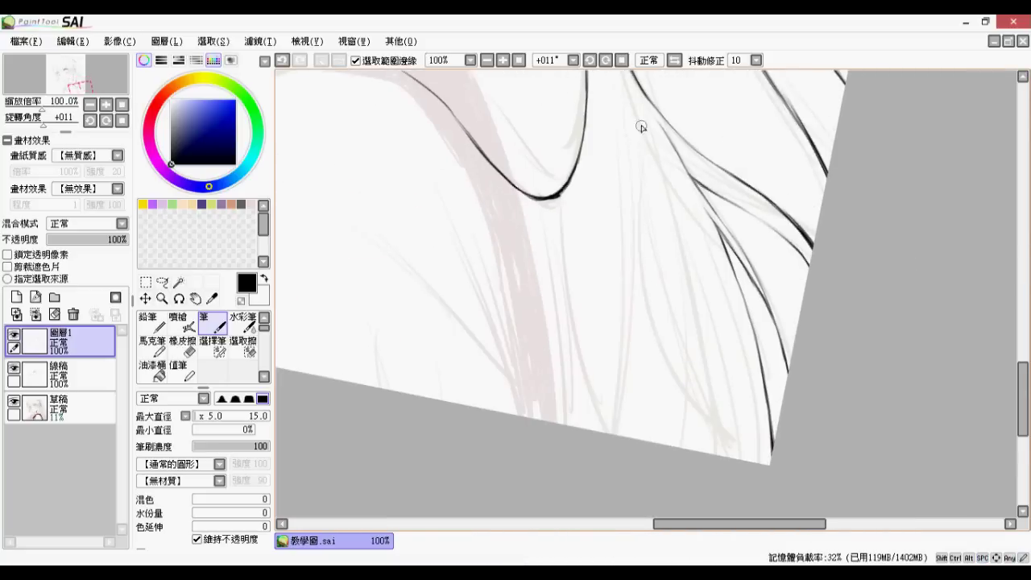
Ink the tapering back-hair strands near the canvas corner and the line falling from the U-shaped lock's tip
{"action": "left_click_drag", "start_coordinate": [672, 184], "coordinate": [712, 402]}
{"action": "scroll", "coordinate": [700, 314], "scroll_direction": "up", "scroll_amount": 1}
{"action": "left_click_drag", "start_coordinate": [706, 364], "coordinate": [729, 468]}
{"action": "left_click_drag", "start_coordinate": [635, 192], "coordinate": [661, 325]}
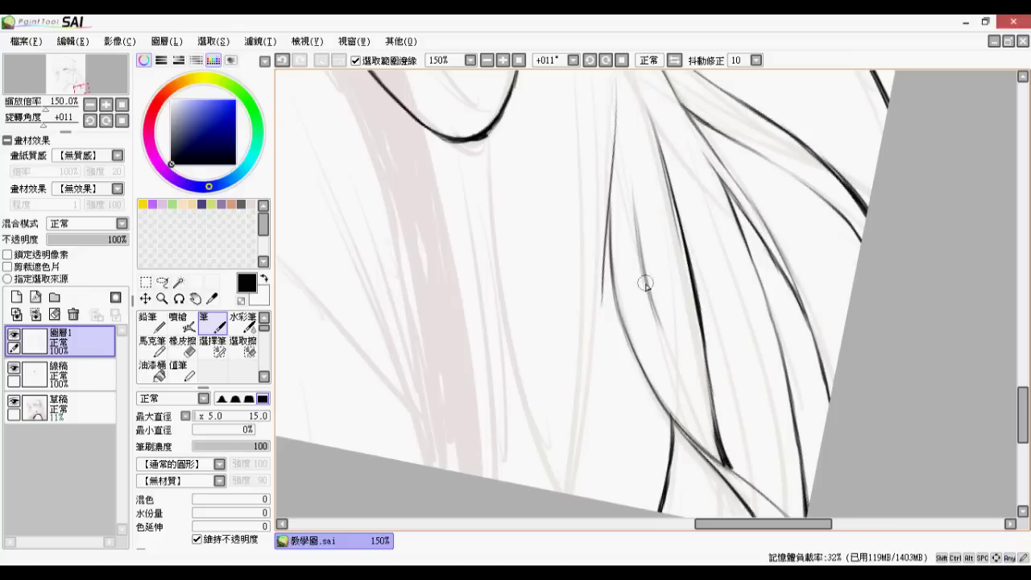
{"action": "left_click_drag", "start_coordinate": [642, 262], "coordinate": [700, 426]}
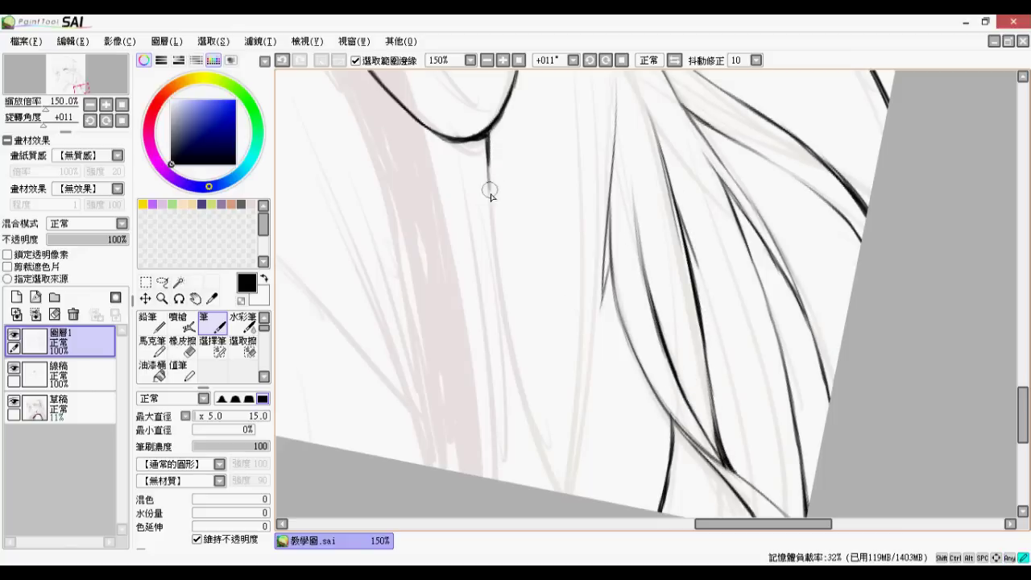
{"action": "mouse_move", "coordinate": [494, 228]}
{"action": "left_mouse_down"}
{"action": "mouse_move", "coordinate": [501, 332]}
{"action": "mouse_move", "coordinate": [563, 499]}
{"action": "left_mouse_up"}
{"action": "scroll", "coordinate": [657, 411], "scroll_direction": "down", "scroll_amount": 1}
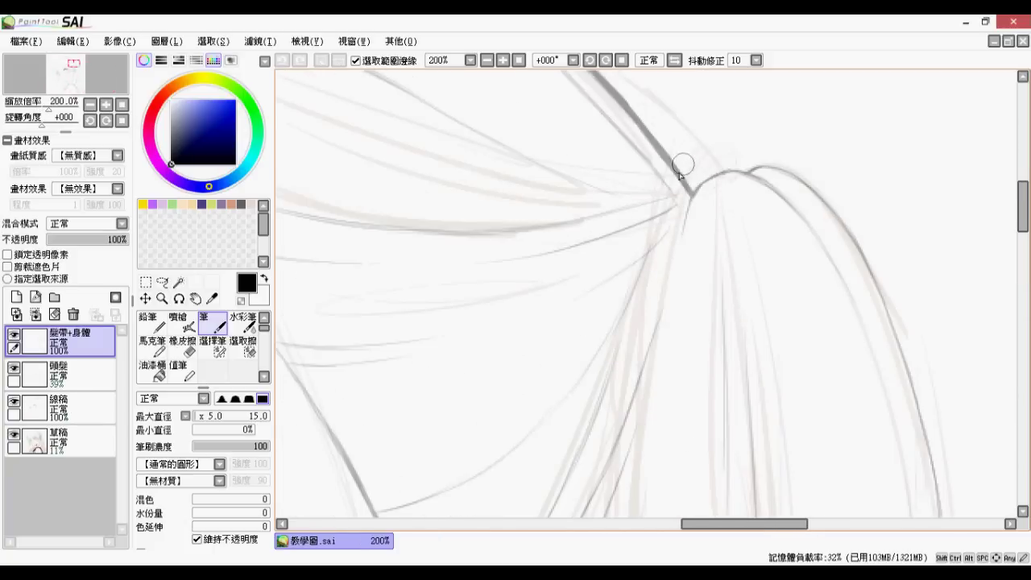
Ink the hair band's long front edge and its short top edge, undoing the last two strokes
{"action": "mouse_move", "coordinate": [674, 201]}
{"action": "left_mouse_down"}
{"action": "mouse_move", "coordinate": [690, 156]}
{"action": "mouse_move", "coordinate": [575, 156]}
{"action": "left_mouse_up"}
{"action": "scroll", "coordinate": [547, 231], "scroll_direction": "down", "scroll_amount": 2}
{"action": "left_click_drag", "start_coordinate": [564, 196], "coordinate": [540, 294]}
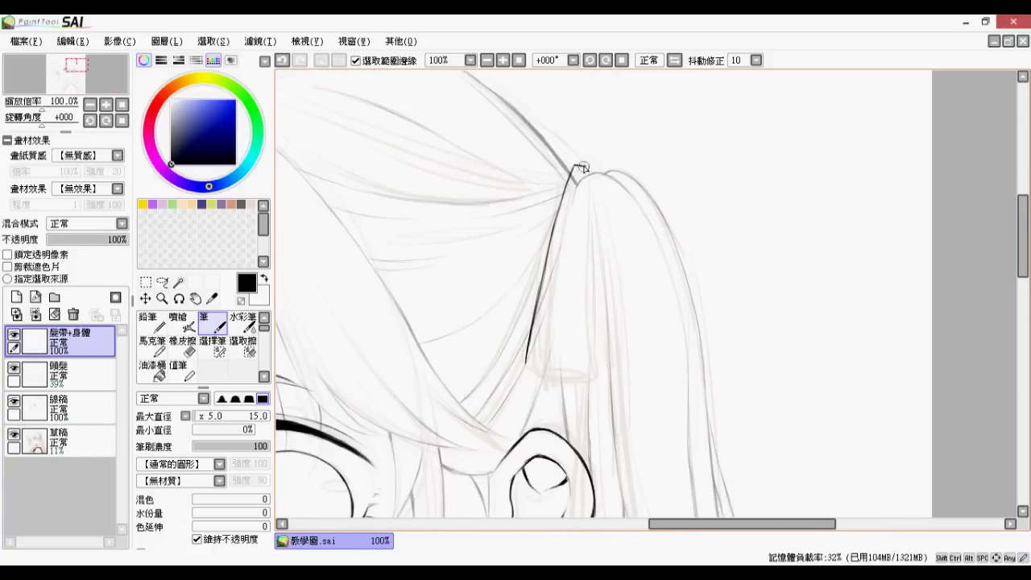
{"action": "key", "text": "ctrl+z"}
{"action": "key", "text": "ctrl+z"}
Complete the hair band's outline with its curved bottom and back edge, cleaning up the lines with the Eraser
{"action": "mouse_move", "coordinate": [587, 368]}
{"action": "left_mouse_down"}
{"action": "mouse_move", "coordinate": [594, 347]}
{"action": "mouse_move", "coordinate": [570, 382]}
{"action": "left_mouse_up"}
{"action": "scroll", "coordinate": [589, 358], "scroll_direction": "up", "scroll_amount": 2}
{"action": "key", "text": "ctrl+z"}
{"action": "left_click", "coordinate": [184, 348]}
{"action": "key", "text": "n"}
{"action": "left_click_drag", "start_coordinate": [584, 254], "coordinate": [596, 379]}
{"action": "scroll", "coordinate": [538, 158], "scroll_direction": "down", "scroll_amount": 1}
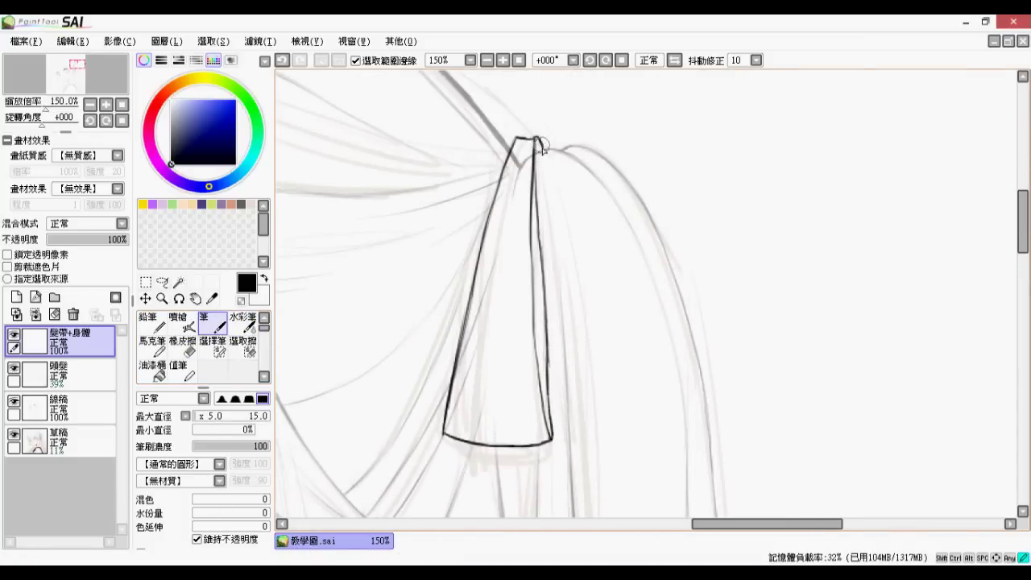
Ink the second ribbon end showing below and behind the hair band
{"action": "scroll", "coordinate": [498, 256], "scroll_direction": "down", "scroll_amount": 3}
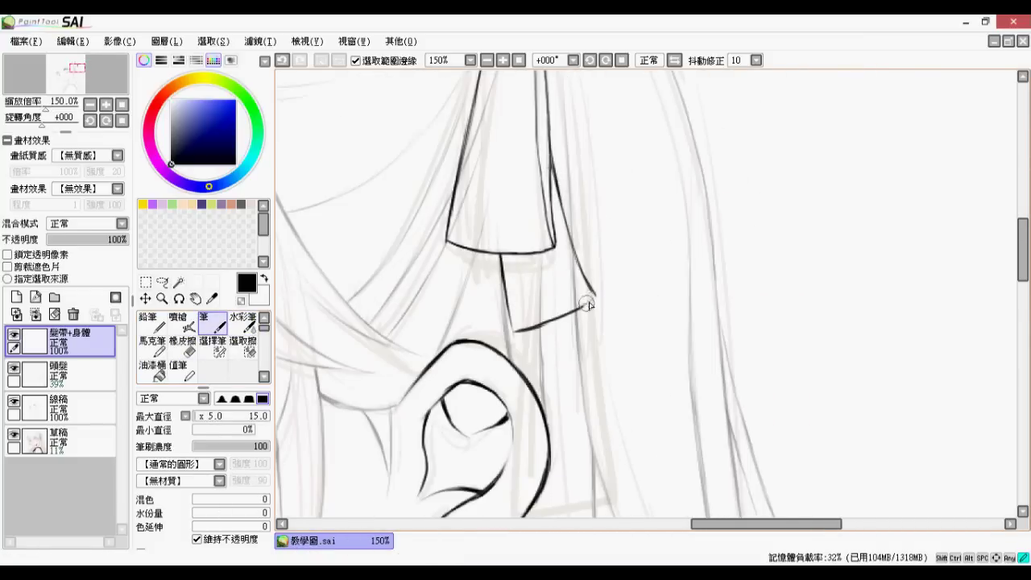
{"action": "scroll", "coordinate": [580, 339], "scroll_direction": "down", "scroll_amount": 4}
{"action": "left_click_drag", "start_coordinate": [673, 459], "coordinate": [663, 274]}
Ink the neck line and the body contours below the shoulder strap down to the canvas edge
{"action": "scroll", "coordinate": [580, 338], "scroll_direction": "up", "scroll_amount": 2}
{"action": "left_click_drag", "start_coordinate": [531, 282], "coordinate": [525, 353]}
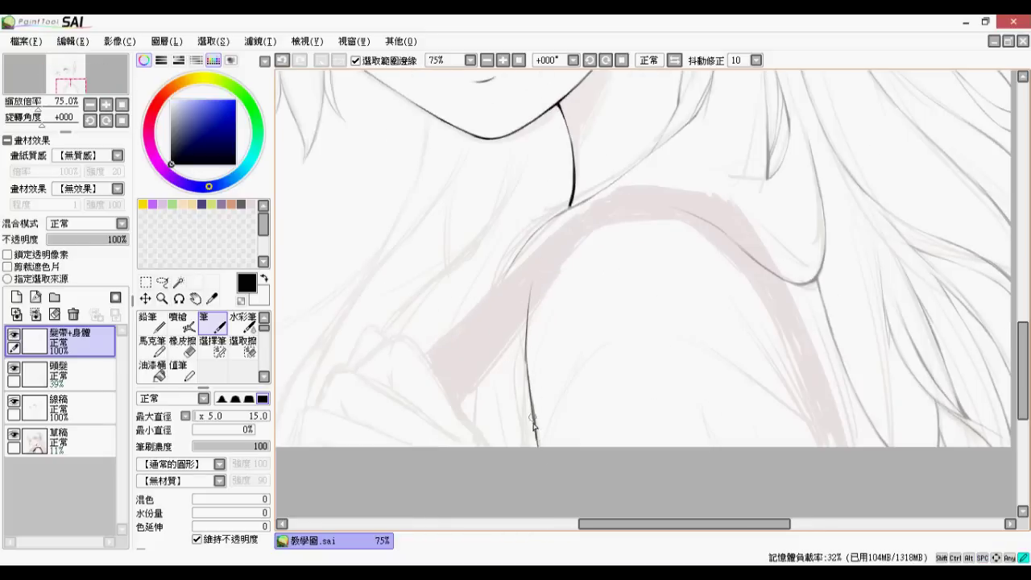
{"action": "left_click_drag", "start_coordinate": [739, 302], "coordinate": [814, 421]}
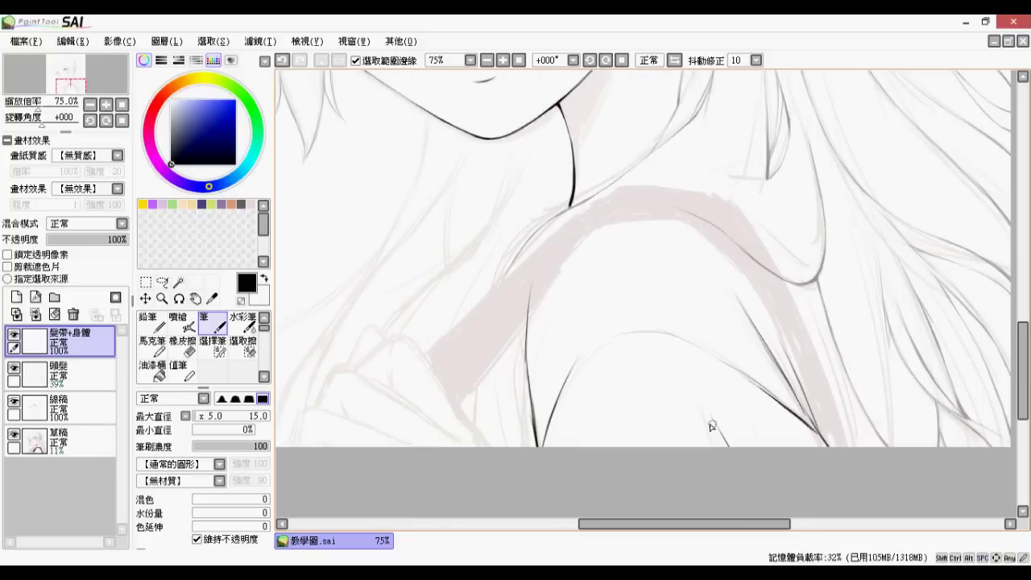
Ink the clenched hand gripping the strap, tracing the finger outlines, knuckle creases and the small arc behind them
{"action": "scroll", "coordinate": [514, 411], "scroll_direction": "up", "scroll_amount": 2}
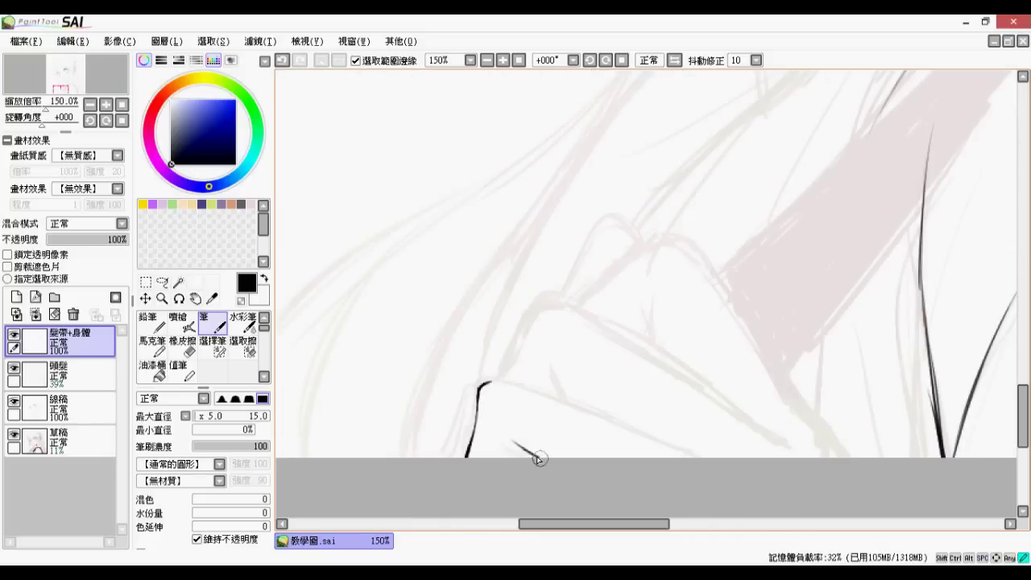
{"action": "left_click_drag", "start_coordinate": [634, 425], "coordinate": [708, 446]}
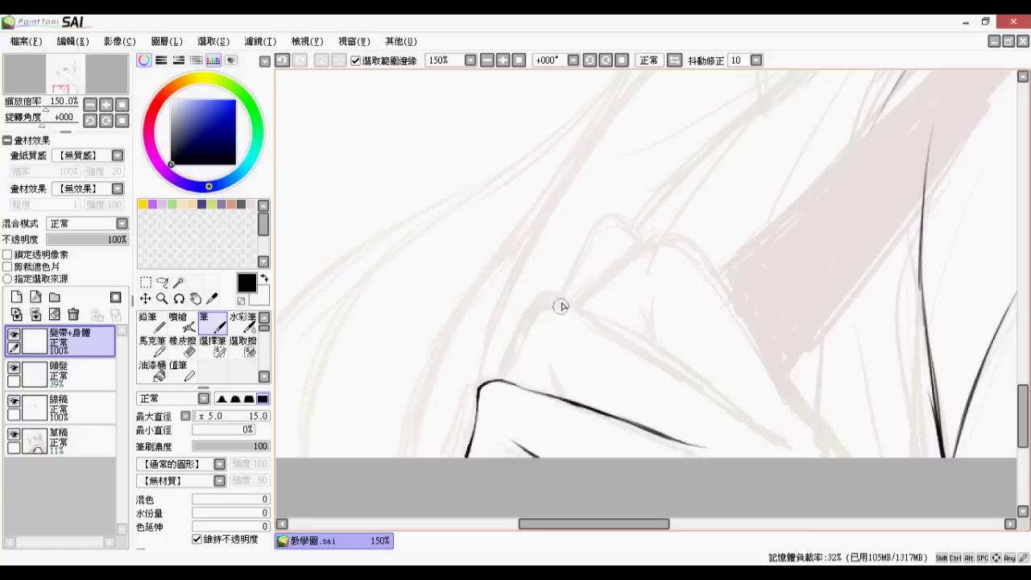
{"action": "left_click_drag", "start_coordinate": [583, 317], "coordinate": [779, 443]}
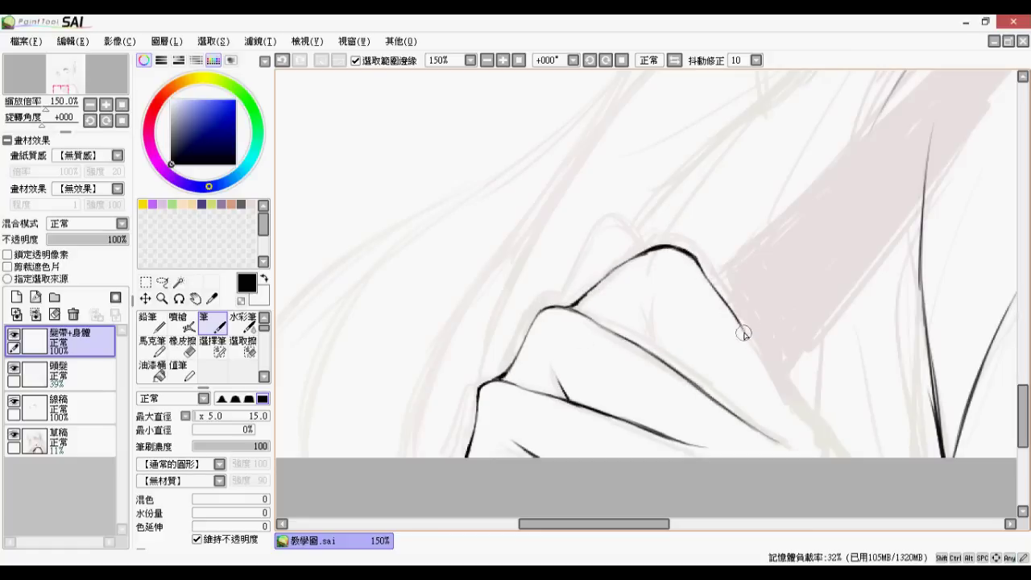
{"action": "left_click_drag", "start_coordinate": [746, 342], "coordinate": [806, 434]}
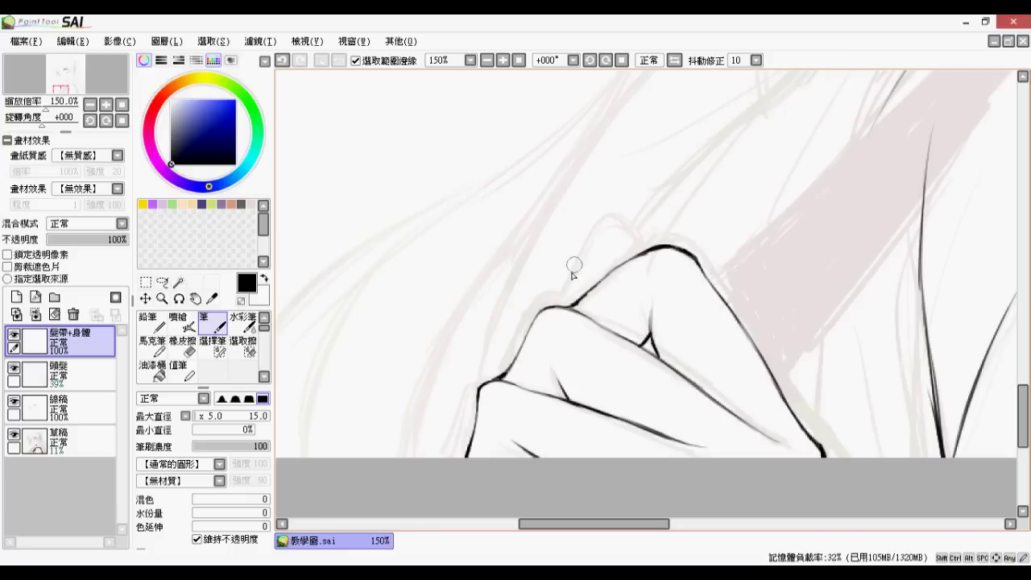
{"action": "scroll", "coordinate": [575, 296], "scroll_direction": "down", "scroll_amount": 3}
{"action": "left_click_drag", "start_coordinate": [475, 243], "coordinate": [444, 396]}
Restore the 頭髮 layer's opacity to 100% and add a new layer above 髮帶+身體
{"action": "left_click", "coordinate": [81, 375]}
{"action": "left_click_drag", "start_coordinate": [81, 239], "coordinate": [127, 239]}
{"action": "left_click", "coordinate": [88, 335]}
{"action": "left_click", "coordinate": [16, 297]}
Ink both edges of the strap from the hand up towards the shoulder and undo the last stroke
{"action": "scroll", "coordinate": [625, 433], "scroll_direction": "up", "scroll_amount": 2}
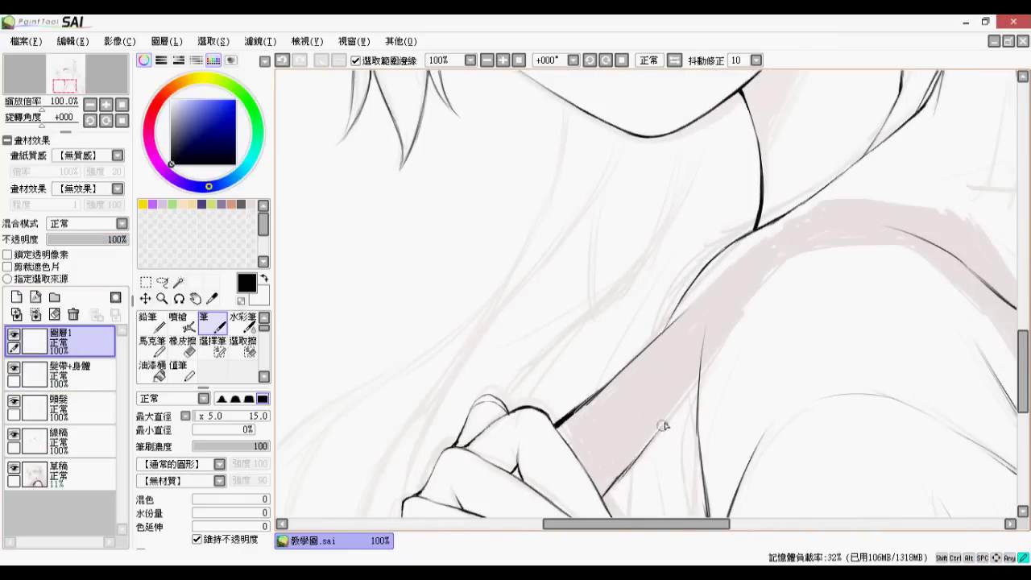
{"action": "left_click_drag", "start_coordinate": [702, 302], "coordinate": [485, 382]}
{"action": "left_click_drag", "start_coordinate": [547, 374], "coordinate": [505, 427]}
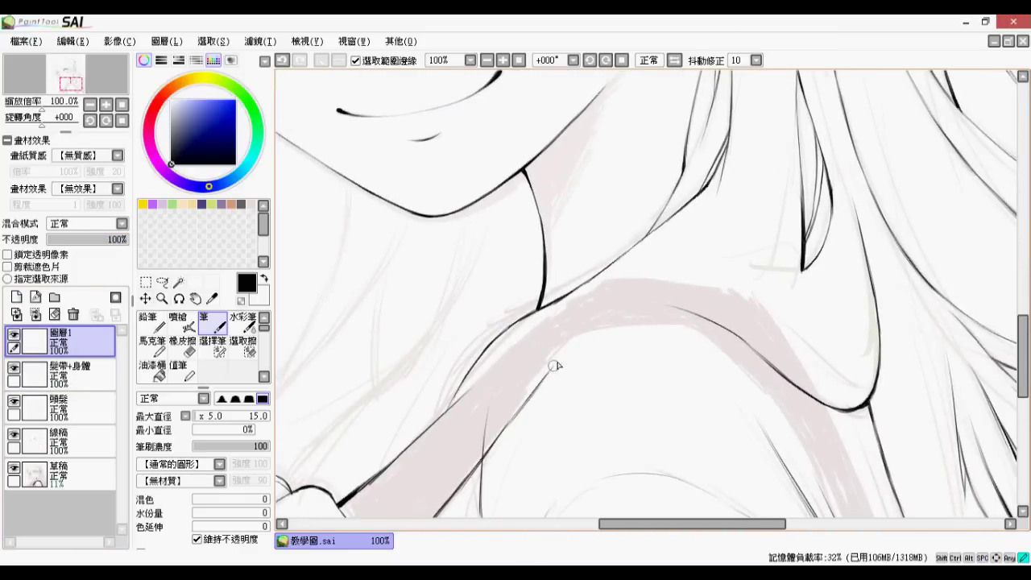
{"action": "scroll", "coordinate": [586, 304], "scroll_direction": "up", "scroll_amount": 2}
{"action": "key", "text": "ctrl+z"}
Ink the strap's outer and inner edges where it curves over the top of the shoulder
{"action": "mouse_move", "coordinate": [488, 356]}
{"action": "left_mouse_down"}
{"action": "mouse_move", "coordinate": [598, 281]}
{"action": "mouse_move", "coordinate": [666, 265]}
{"action": "left_mouse_up"}
{"action": "left_click_drag", "start_coordinate": [764, 341], "coordinate": [528, 359]}
{"action": "key", "text": "End"}
{"action": "key", "text": "End"}
{"action": "key", "text": "End"}
{"action": "mouse_move", "coordinate": [480, 116]}
{"action": "left_mouse_down"}
{"action": "mouse_move", "coordinate": [546, 172]}
{"action": "mouse_move", "coordinate": [530, 151]}
{"action": "mouse_move", "coordinate": [614, 259]}
{"action": "left_mouse_up"}
{"action": "mouse_move", "coordinate": [329, 145]}
{"action": "left_mouse_down"}
{"action": "mouse_move", "coordinate": [432, 191]}
{"action": "mouse_move", "coordinate": [502, 249]}
{"action": "mouse_move", "coordinate": [531, 282]}
{"action": "left_mouse_up"}
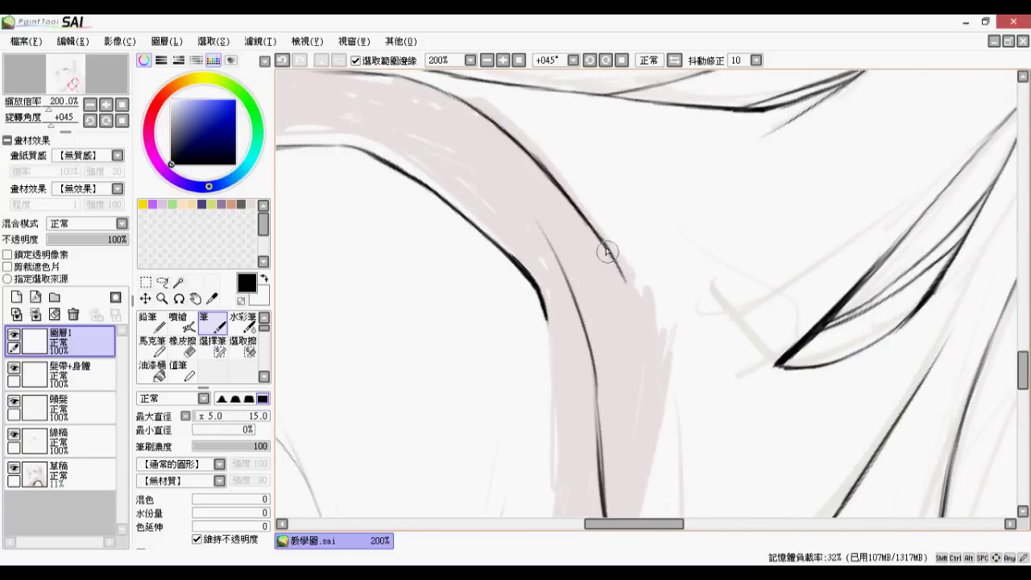
{"action": "left_click_drag", "start_coordinate": [608, 252], "coordinate": [651, 336]}
Ink both strap edges down the far side of the shoulder to the canvas edge
{"action": "scroll", "coordinate": [694, 441], "scroll_direction": "down", "scroll_amount": 1}
{"action": "left_click_drag", "start_coordinate": [690, 443], "coordinate": [709, 282]}
{"action": "left_click_drag", "start_coordinate": [604, 172], "coordinate": [611, 310]}
{"action": "left_click_drag", "start_coordinate": [610, 249], "coordinate": [640, 142]}
{"action": "mouse_move", "coordinate": [637, 199]}
{"action": "left_mouse_down"}
{"action": "mouse_move", "coordinate": [621, 303]}
{"action": "mouse_move", "coordinate": [580, 422]}
{"action": "left_mouse_up"}
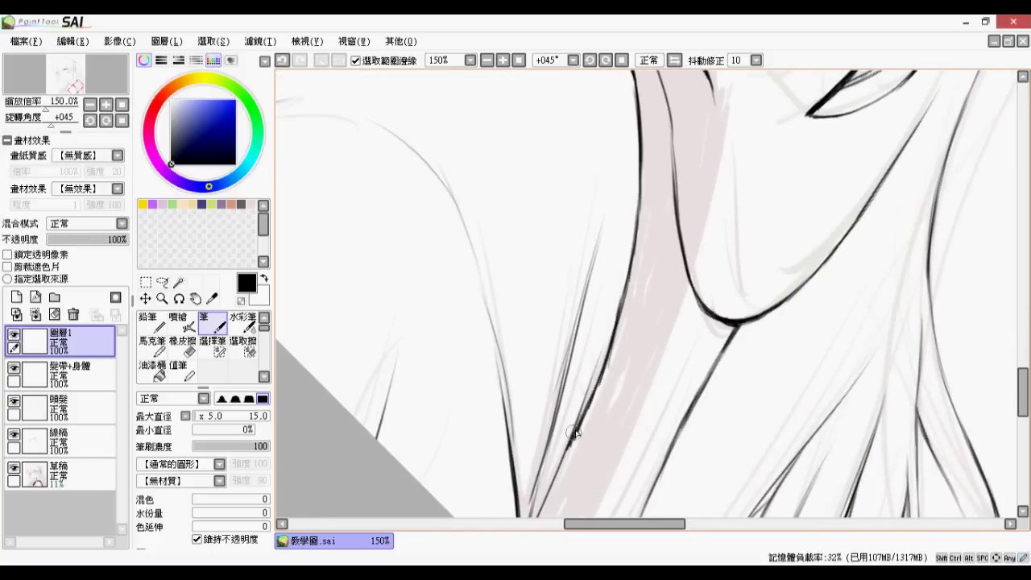
{"action": "scroll", "coordinate": [683, 285], "scroll_direction": "up", "scroll_amount": 1}
{"action": "mouse_move", "coordinate": [604, 198]}
{"action": "left_mouse_down"}
{"action": "mouse_move", "coordinate": [603, 298]}
{"action": "mouse_move", "coordinate": [576, 451]}
{"action": "left_mouse_up"}
{"action": "left_click_drag", "start_coordinate": [652, 470], "coordinate": [685, 219]}
{"action": "mouse_move", "coordinate": [610, 195]}
{"action": "left_mouse_down"}
{"action": "mouse_move", "coordinate": [550, 369]}
{"action": "mouse_move", "coordinate": [605, 248]}
{"action": "left_mouse_up"}
{"action": "left_click_drag", "start_coordinate": [615, 178], "coordinate": [494, 467]}
{"action": "mouse_move", "coordinate": [496, 476]}
{"action": "left_mouse_down"}
{"action": "mouse_move", "coordinate": [517, 427]}
{"action": "mouse_move", "coordinate": [493, 448]}
{"action": "left_mouse_up"}
Erase the overshooting and rough ends along the strap's outlines, then reset the canvas rotation
{"action": "scroll", "coordinate": [505, 337], "scroll_direction": "down", "scroll_amount": 2}
{"action": "scroll", "coordinate": [506, 337], "scroll_direction": "up", "scroll_amount": 4}
{"action": "key", "text": "e"}
{"action": "left_click_drag", "start_coordinate": [506, 197], "coordinate": [460, 372]}
{"action": "mouse_move", "coordinate": [571, 125]}
{"action": "left_mouse_down"}
{"action": "mouse_move", "coordinate": [484, 355]}
{"action": "mouse_move", "coordinate": [499, 273]}
{"action": "left_mouse_up"}
{"action": "left_click_drag", "start_coordinate": [485, 135], "coordinate": [460, 245]}
{"action": "left_click_drag", "start_coordinate": [638, 191], "coordinate": [559, 386]}
{"action": "scroll", "coordinate": [563, 344], "scroll_direction": "down", "scroll_amount": 3}
{"action": "left_click_drag", "start_coordinate": [560, 173], "coordinate": [602, 361]}
{"action": "scroll", "coordinate": [585, 202], "scroll_direction": "up", "scroll_amount": 2}
{"action": "left_click_drag", "start_coordinate": [597, 218], "coordinate": [602, 302]}
{"action": "scroll", "coordinate": [593, 289], "scroll_direction": "down", "scroll_amount": 3}
{"action": "key", "text": "Home"}
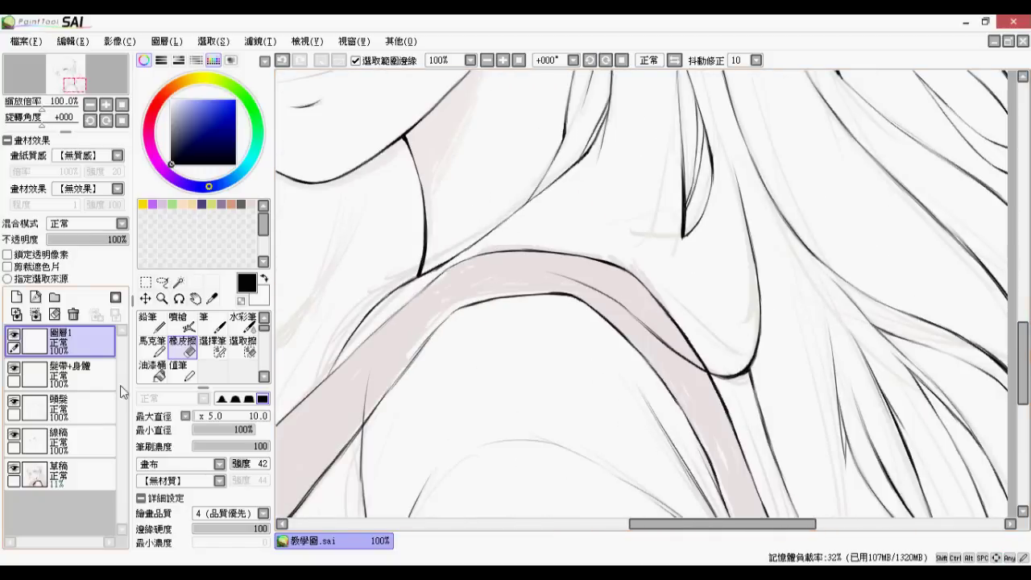
Erase the hair and body lines that cross the strap, working on the 頭髮 and 髮帶+身體 layers
{"action": "left_click", "coordinate": [97, 376]}
{"action": "left_click", "coordinate": [98, 408]}
{"action": "scroll", "coordinate": [655, 361], "scroll_direction": "up", "scroll_amount": 1}
{"action": "left_click_drag", "start_coordinate": [501, 234], "coordinate": [728, 382]}
{"action": "left_click_drag", "start_coordinate": [524, 386], "coordinate": [765, 280]}
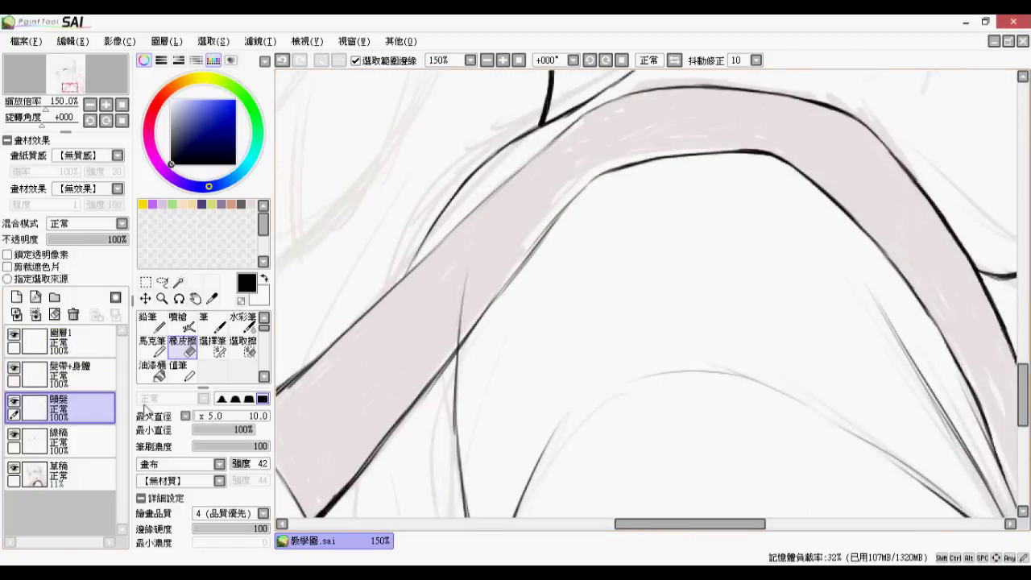
{"action": "left_click", "coordinate": [96, 376]}
{"action": "left_click_drag", "start_coordinate": [469, 275], "coordinate": [452, 340]}
Merge the strap layer 圖層1 down into the 髮帶+身體 layer
{"action": "scroll", "coordinate": [450, 320], "scroll_direction": "down", "scroll_amount": 3}
{"action": "left_click", "coordinate": [52, 344]}
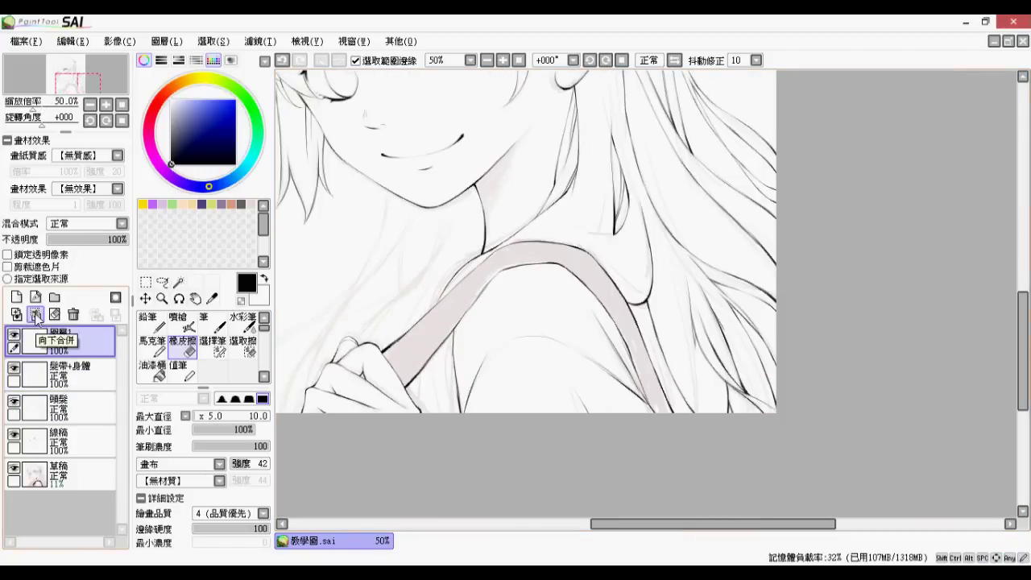
{"action": "left_click", "coordinate": [36, 315]}
On the 頭髮 layer, try pen strokes for the long hair strand falling from the jaw and undo the unwanted ones
{"action": "left_click", "coordinate": [78, 385]}
{"action": "key", "text": "n"}
{"action": "scroll", "coordinate": [549, 226], "scroll_direction": "up", "scroll_amount": 4}
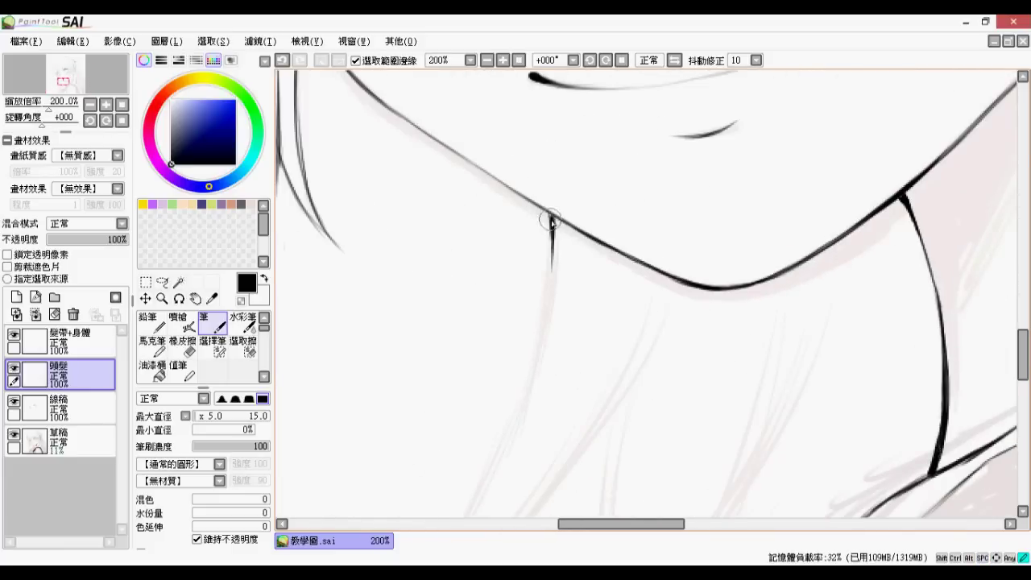
{"action": "left_click_drag", "start_coordinate": [575, 314], "coordinate": [647, 145]}
{"action": "left_click_drag", "start_coordinate": [618, 111], "coordinate": [571, 267]}
{"action": "left_click_drag", "start_coordinate": [595, 192], "coordinate": [541, 342]}
{"action": "mouse_move", "coordinate": [552, 325]}
{"action": "left_mouse_down"}
{"action": "mouse_move", "coordinate": [580, 196]}
{"action": "mouse_move", "coordinate": [518, 326]}
{"action": "left_mouse_up"}
{"action": "key", "text": "ctrl+z"}
{"action": "key", "text": "ctrl+z"}
{"action": "left_click_drag", "start_coordinate": [619, 166], "coordinate": [532, 407]}
{"action": "key", "text": "ctrl+z"}
Ink the long hair strand curving from the jaw down towards the hand, undoing and redrawing its lower part
{"action": "scroll", "coordinate": [510, 380], "scroll_direction": "up", "scroll_amount": 2}
{"action": "mouse_move", "coordinate": [558, 254]}
{"action": "left_mouse_down"}
{"action": "mouse_move", "coordinate": [501, 398]}
{"action": "mouse_move", "coordinate": [595, 283]}
{"action": "left_mouse_up"}
{"action": "scroll", "coordinate": [612, 150], "scroll_direction": "down", "scroll_amount": 1}
{"action": "left_click_drag", "start_coordinate": [600, 173], "coordinate": [470, 436]}
{"action": "scroll", "coordinate": [471, 435], "scroll_direction": "down", "scroll_amount": 1}
{"action": "left_click_drag", "start_coordinate": [559, 405], "coordinate": [553, 445]}
{"action": "key", "text": "ctrl+z"}
{"action": "key", "text": "ctrl+z"}
{"action": "key", "text": "ctrl+z"}
{"action": "left_click_drag", "start_coordinate": [588, 231], "coordinate": [545, 336]}
{"action": "left_click_drag", "start_coordinate": [576, 263], "coordinate": [514, 391]}
Ink the inner hair strands beneath the chin that run down to the clenched hand
{"action": "mouse_move", "coordinate": [745, 118]}
{"action": "left_mouse_down"}
{"action": "mouse_move", "coordinate": [670, 240]}
{"action": "mouse_move", "coordinate": [673, 266]}
{"action": "left_mouse_up"}
{"action": "key", "text": "ctrl+z"}
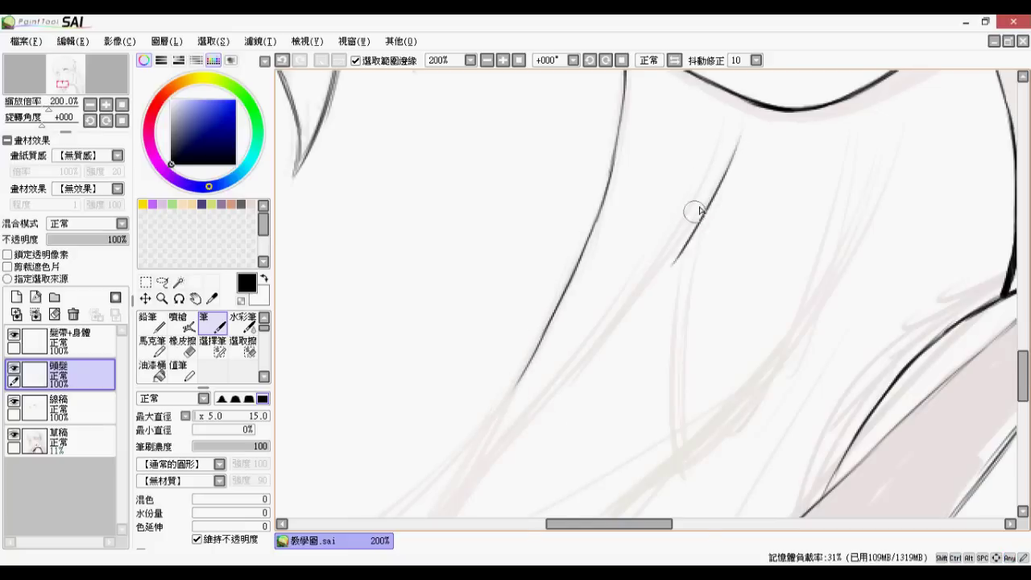
{"action": "scroll", "coordinate": [673, 254], "scroll_direction": "down", "scroll_amount": 1}
{"action": "key", "text": "ctrl+z"}
{"action": "mouse_move", "coordinate": [634, 304]}
{"action": "left_mouse_down"}
{"action": "mouse_move", "coordinate": [556, 396]}
{"action": "mouse_move", "coordinate": [500, 498]}
{"action": "left_mouse_up"}
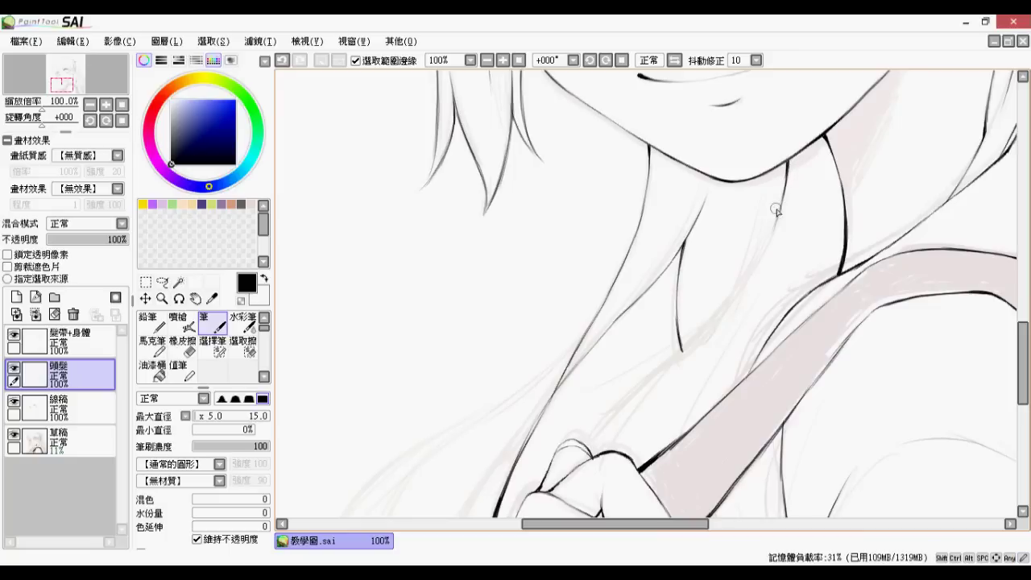
{"action": "mouse_move", "coordinate": [724, 301]}
{"action": "left_mouse_down"}
{"action": "mouse_move", "coordinate": [621, 278]}
{"action": "mouse_move", "coordinate": [575, 283]}
{"action": "left_mouse_up"}
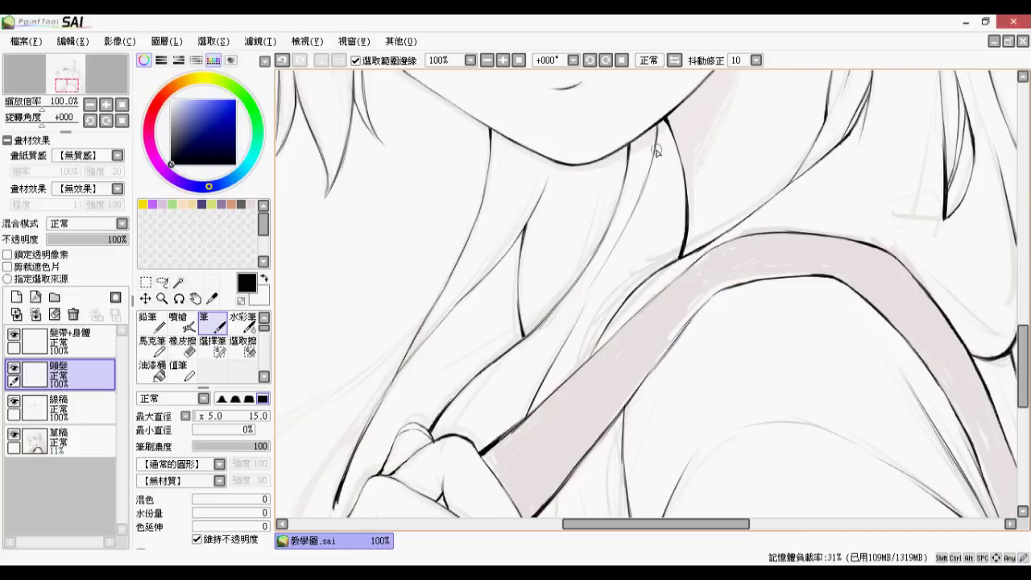
Ink the thin hair strands between the neck and the strap, undoing the unwanted strokes
{"action": "left_click_drag", "start_coordinate": [659, 216], "coordinate": [678, 254]}
{"action": "scroll", "coordinate": [606, 512], "scroll_direction": "down", "scroll_amount": 1}
{"action": "key", "text": "ctrl+z"}
{"action": "mouse_move", "coordinate": [588, 408]}
{"action": "left_mouse_down"}
{"action": "mouse_move", "coordinate": [656, 248]}
{"action": "mouse_move", "coordinate": [666, 367]}
{"action": "mouse_move", "coordinate": [612, 401]}
{"action": "left_mouse_up"}
{"action": "scroll", "coordinate": [671, 329], "scroll_direction": "up", "scroll_amount": 1}
{"action": "scroll", "coordinate": [539, 325], "scroll_direction": "down", "scroll_amount": 1}
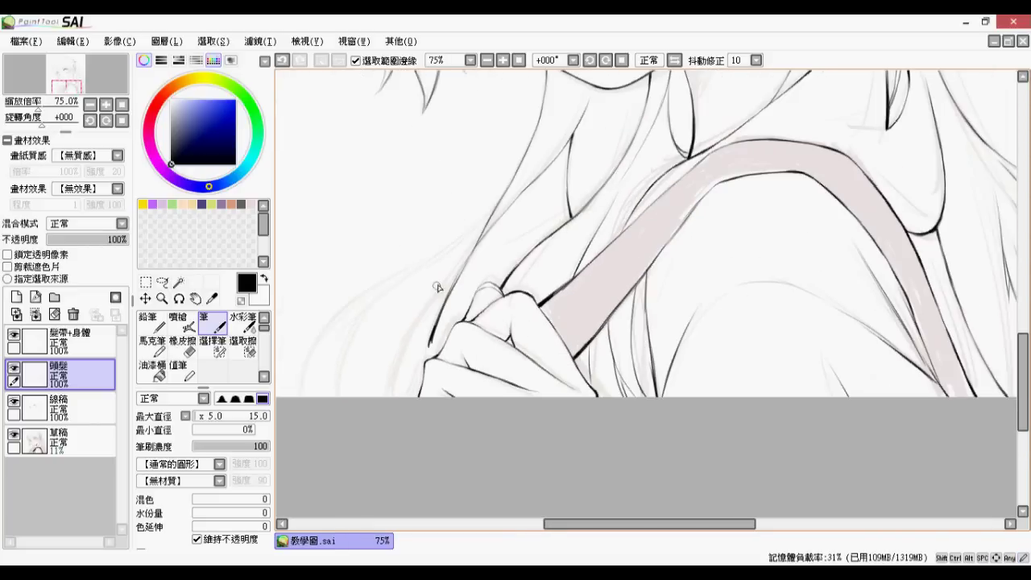
{"action": "key", "text": "ctrl+z"}
Ink the long outer hair strands sweeping outward past the hand to the lower canvas edge
{"action": "left_click_drag", "start_coordinate": [443, 349], "coordinate": [620, 400]}
{"action": "scroll", "coordinate": [640, 343], "scroll_direction": "up", "scroll_amount": 1}
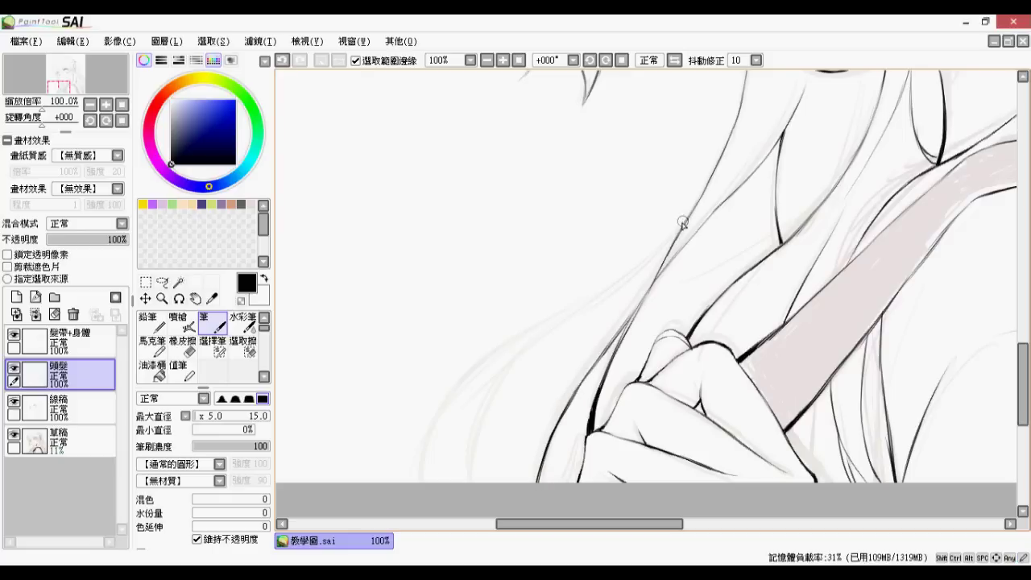
{"action": "left_click_drag", "start_coordinate": [485, 367], "coordinate": [418, 482]}
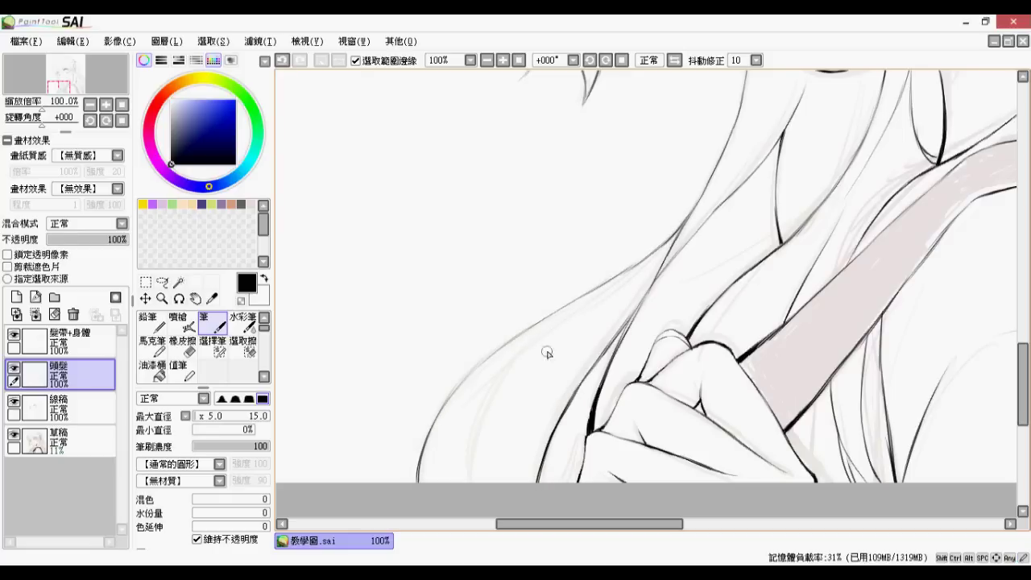
{"action": "mouse_move", "coordinate": [620, 283]}
{"action": "left_mouse_down"}
{"action": "mouse_move", "coordinate": [481, 414]}
{"action": "mouse_move", "coordinate": [474, 482]}
{"action": "left_mouse_up"}
Erase the hair lines that overlap the hair band and its ribbon ends on the 頭髮 layer
{"action": "scroll", "coordinate": [668, 340], "scroll_direction": "down", "scroll_amount": 3}
{"action": "left_click_drag", "start_coordinate": [699, 273], "coordinate": [569, 428]}
{"action": "key", "text": "e"}
{"action": "scroll", "coordinate": [680, 193], "scroll_direction": "up", "scroll_amount": 4}
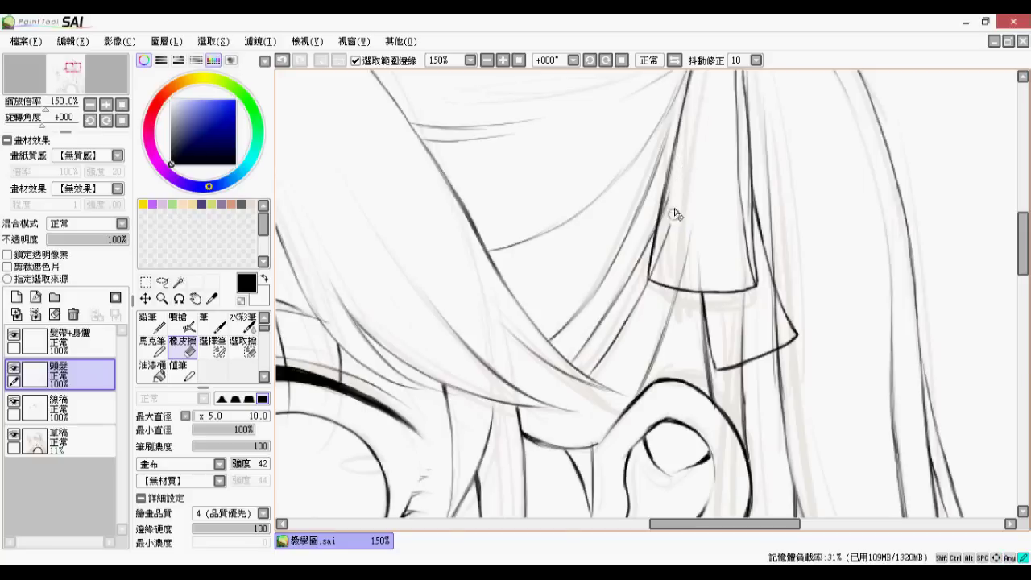
{"action": "left_click_drag", "start_coordinate": [723, 193], "coordinate": [642, 239]}
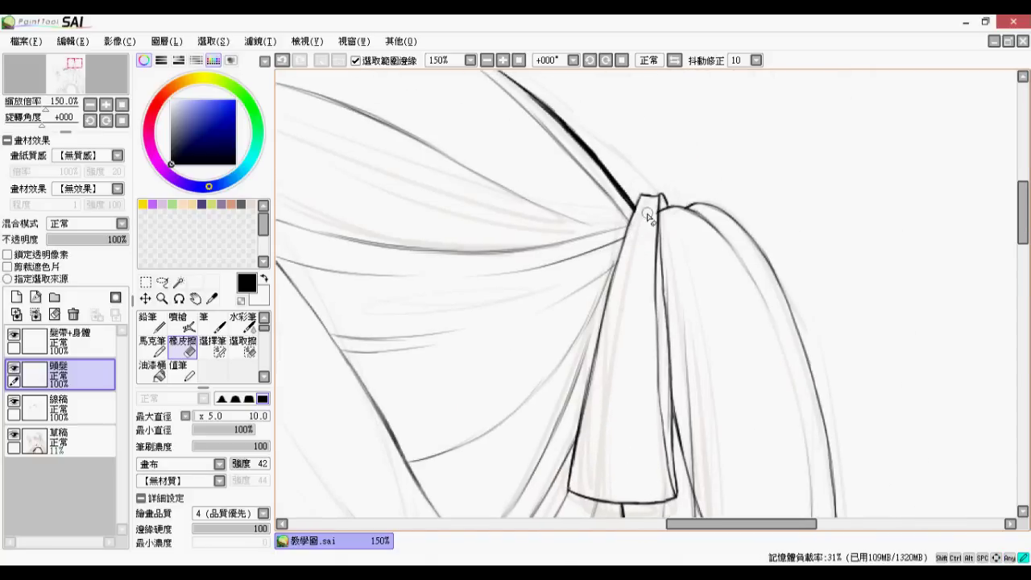
{"action": "scroll", "coordinate": [664, 376], "scroll_direction": "down", "scroll_amount": 3}
{"action": "scroll", "coordinate": [638, 382], "scroll_direction": "up", "scroll_amount": 3}
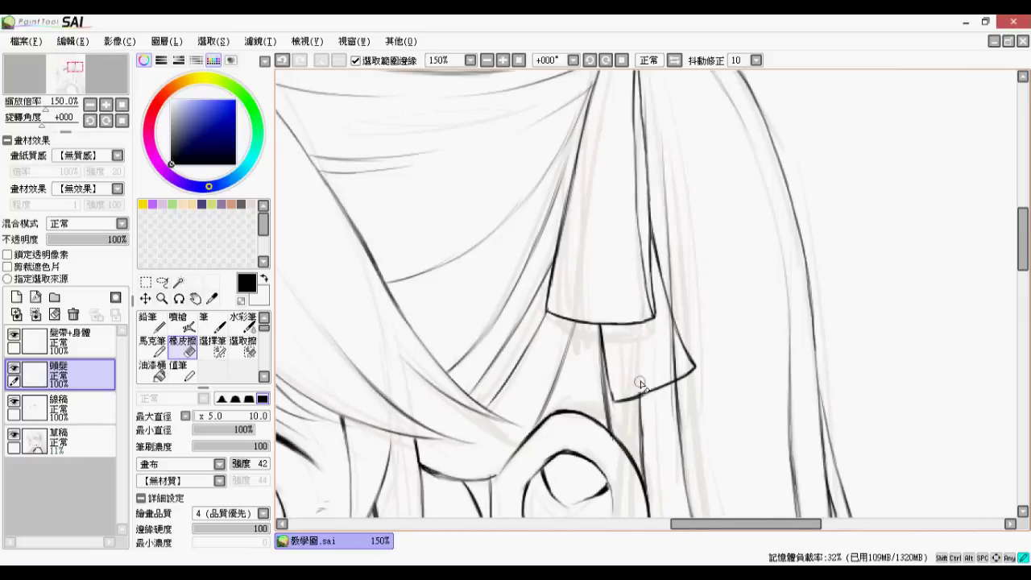
{"action": "scroll", "coordinate": [620, 381], "scroll_direction": "down", "scroll_amount": 3}
{"action": "scroll", "coordinate": [461, 282], "scroll_direction": "up", "scroll_amount": 3}
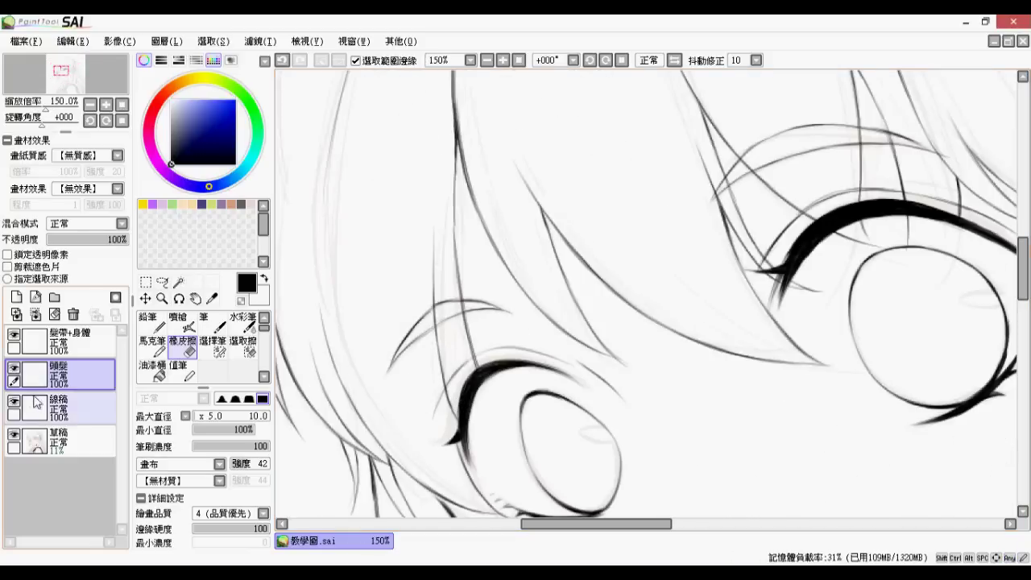
On the 線稿 layer, erase the parts of both eyebrows that are covered by the bangs
{"action": "left_click", "coordinate": [65, 407]}
{"action": "mouse_move", "coordinate": [440, 296]}
{"action": "left_mouse_down"}
{"action": "mouse_move", "coordinate": [427, 335]}
{"action": "mouse_move", "coordinate": [390, 370]}
{"action": "left_mouse_up"}
{"action": "left_click_drag", "start_coordinate": [868, 279], "coordinate": [618, 414]}
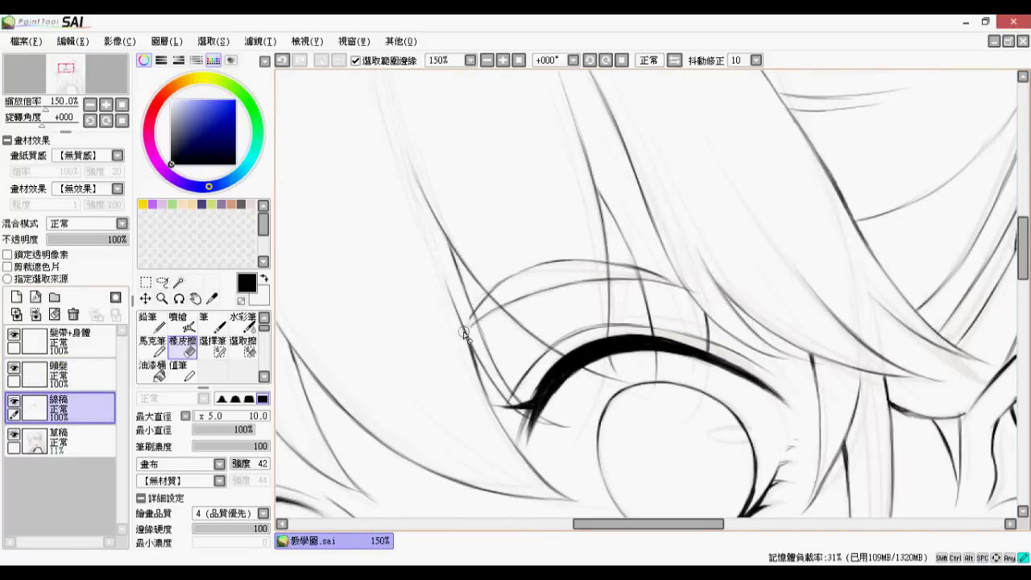
{"action": "scroll", "coordinate": [645, 259], "scroll_direction": "down", "scroll_amount": 3}
{"action": "scroll", "coordinate": [666, 258], "scroll_direction": "up", "scroll_amount": 3}
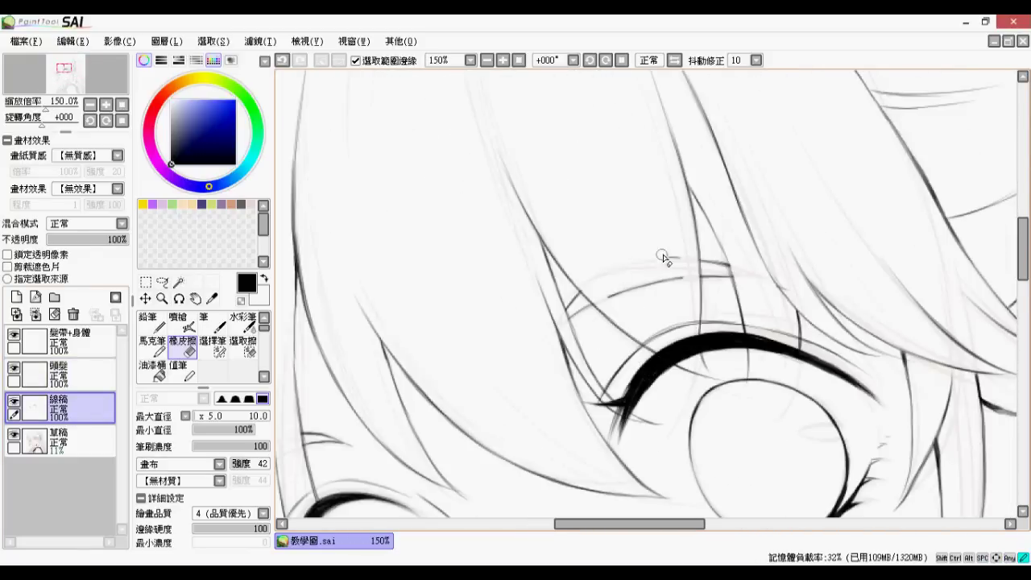
Select the 草稿 layer, hide it and bring the whole portrait into view
{"action": "scroll", "coordinate": [660, 322], "scroll_direction": "down", "scroll_amount": 3}
{"action": "left_click", "coordinate": [655, 398], "text": "ctrl+shift"}
{"action": "left_click_drag", "start_coordinate": [655, 396], "coordinate": [577, 318]}
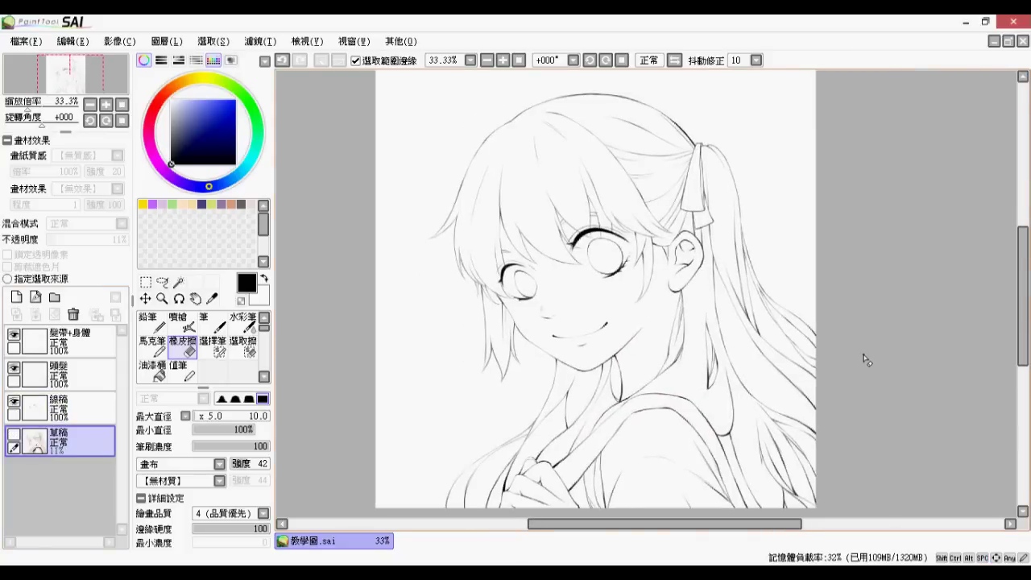